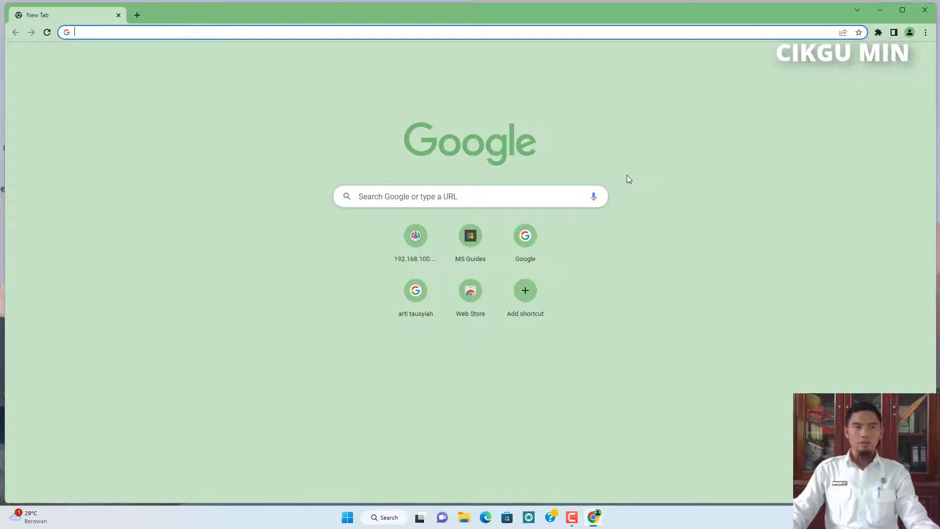
Search Google for quizizz using the recent search suggestion.
{"action": "left_click", "coordinate": [383, 195]}
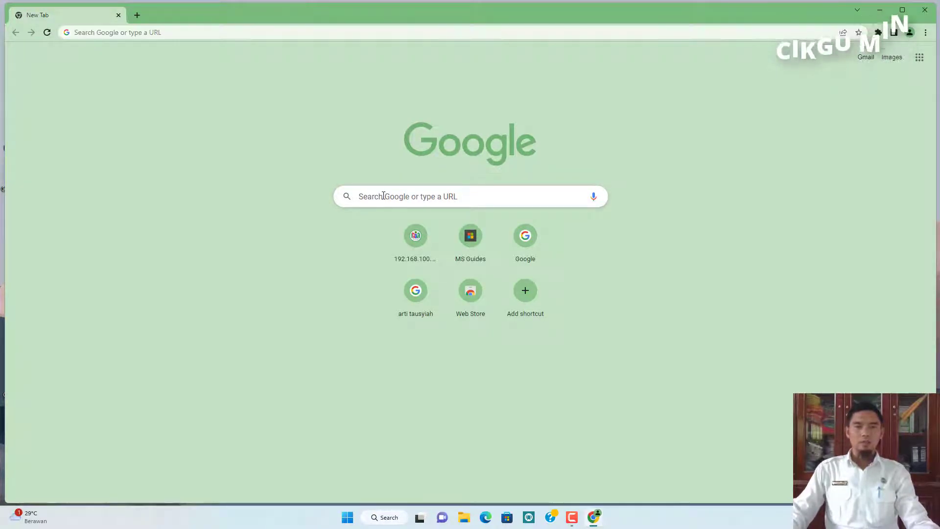
{"action": "left_click", "coordinate": [382, 196]}
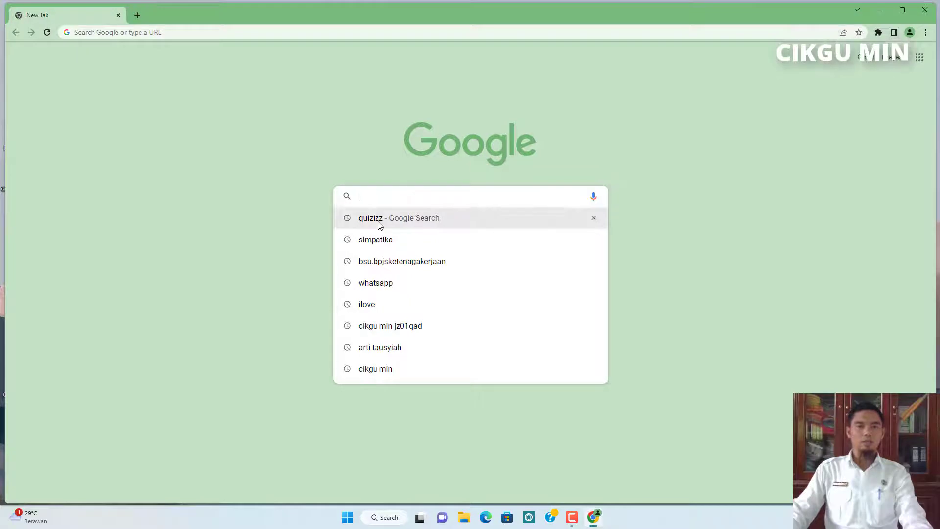
{"action": "key", "text": "Down"}
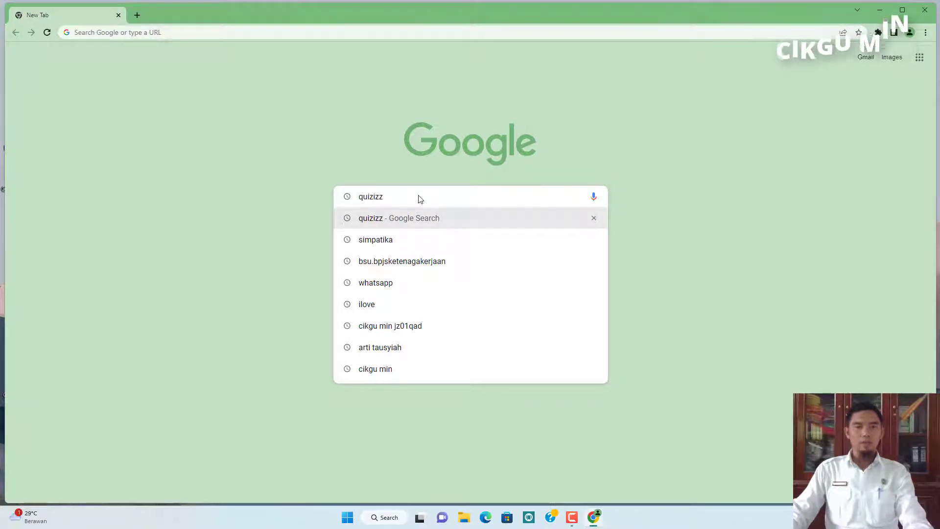
{"action": "key", "text": "Return"}
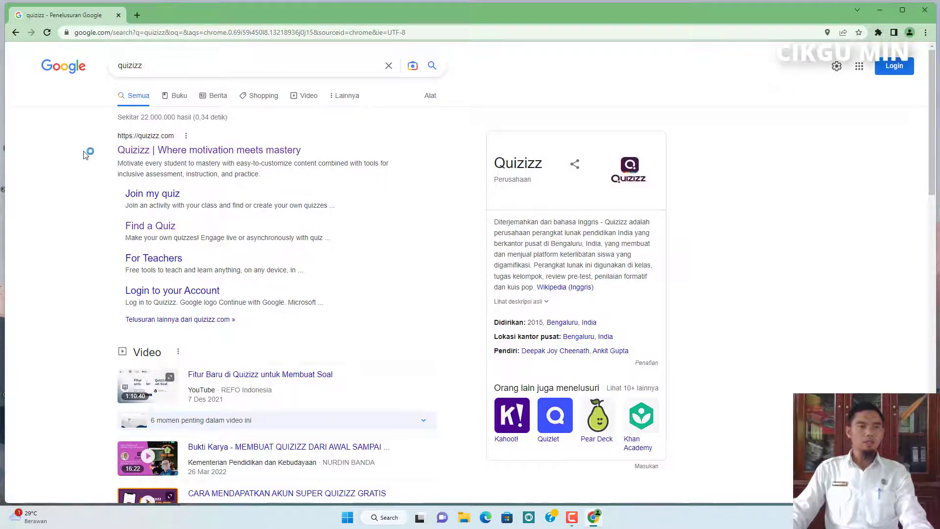
Open the Quizizz website's login page and fill in the account's mobile number.
{"action": "left_click", "coordinate": [159, 152]}
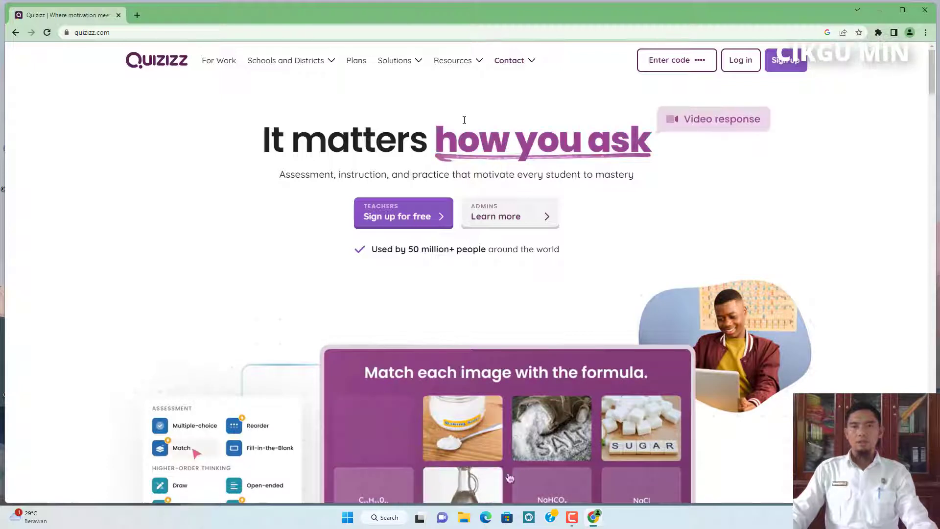
{"action": "left_click", "coordinate": [744, 62]}
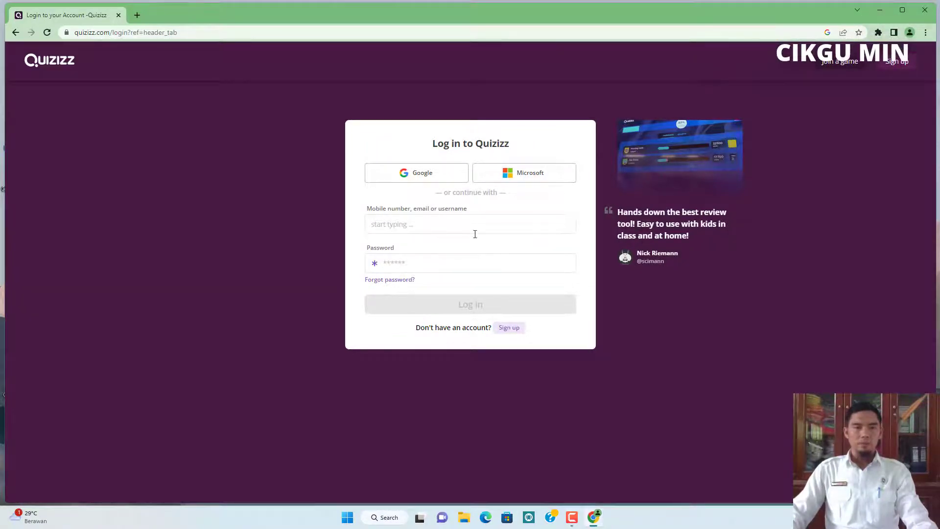
{"action": "left_click", "coordinate": [404, 225]}
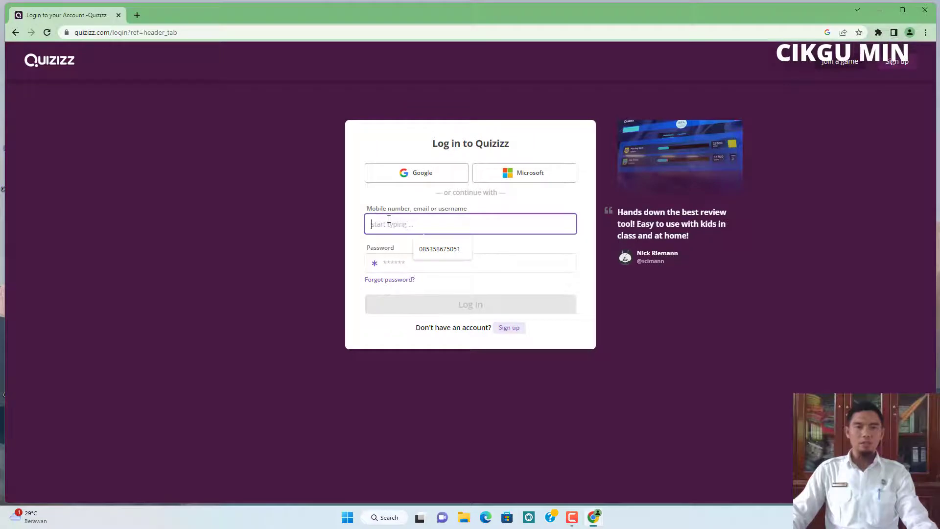
{"action": "left_click", "coordinate": [440, 248]}
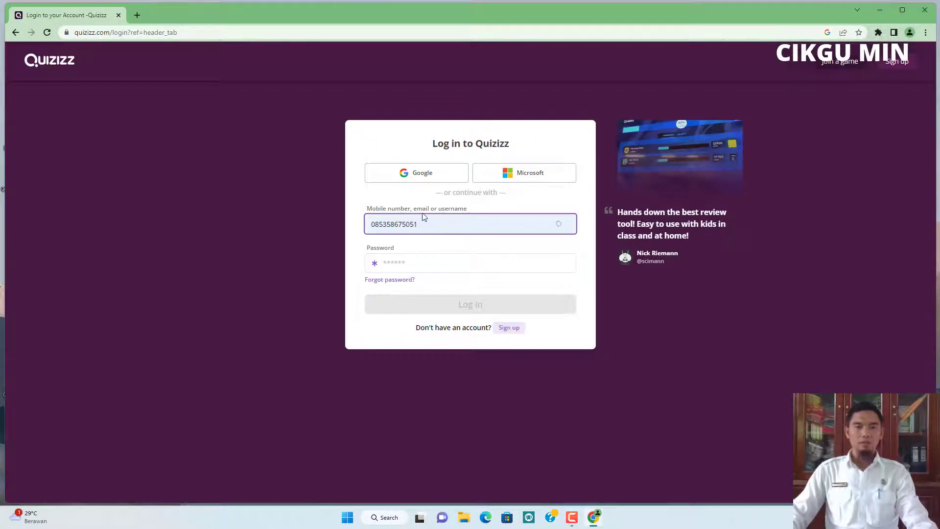
Enter the account password and log in.
{"action": "left_click", "coordinate": [412, 263]}
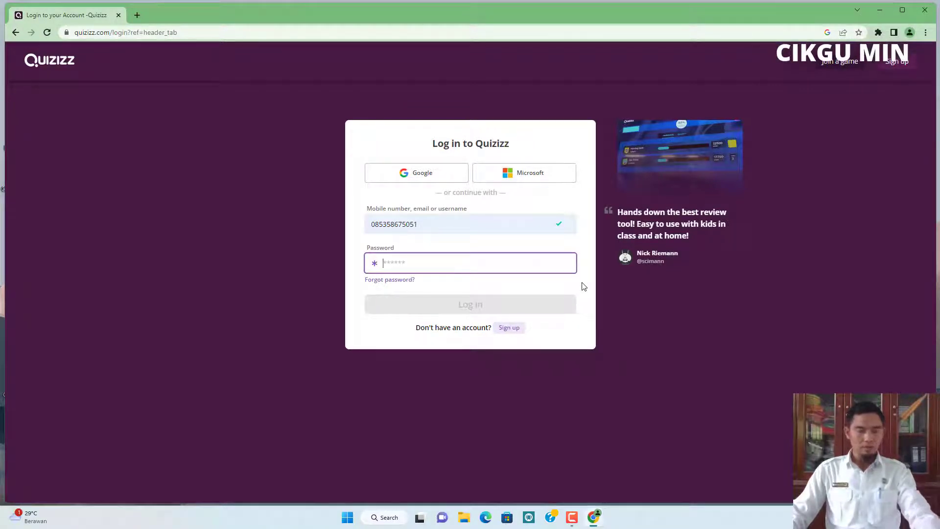
{"action": "type", "text": "••"}
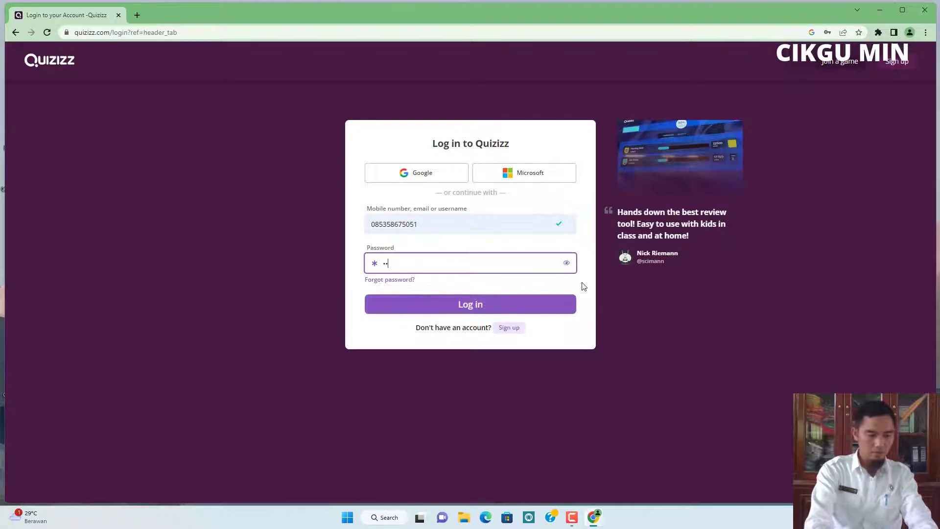
{"action": "type", "text": "•••"}
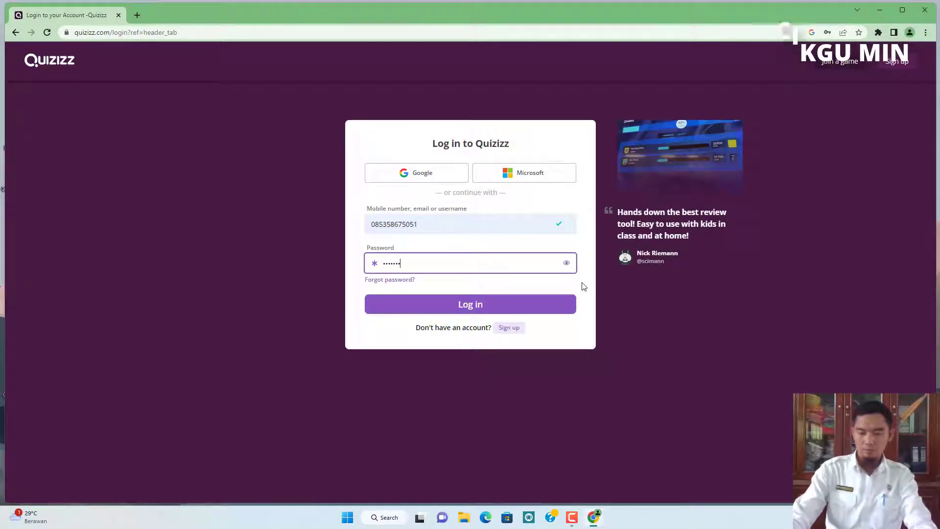
{"action": "type", "text": "••••"}
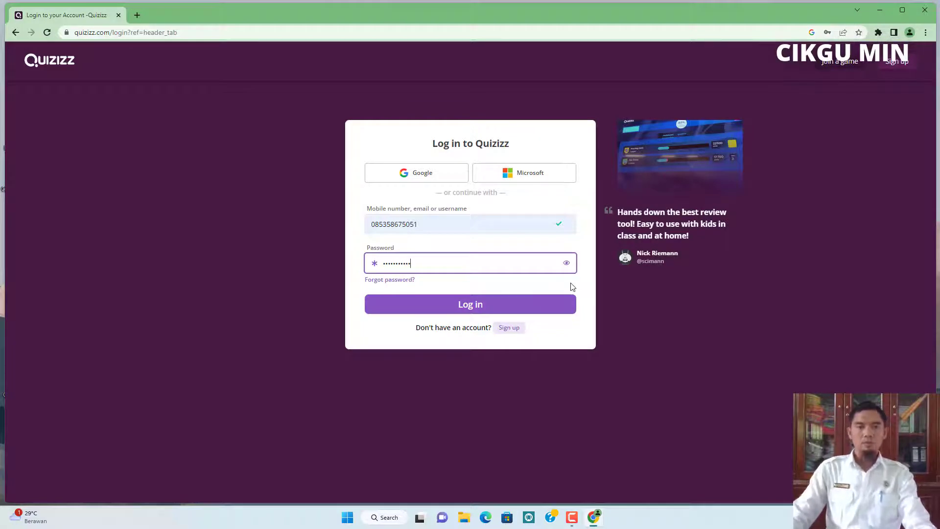
{"action": "left_click", "coordinate": [443, 306]}
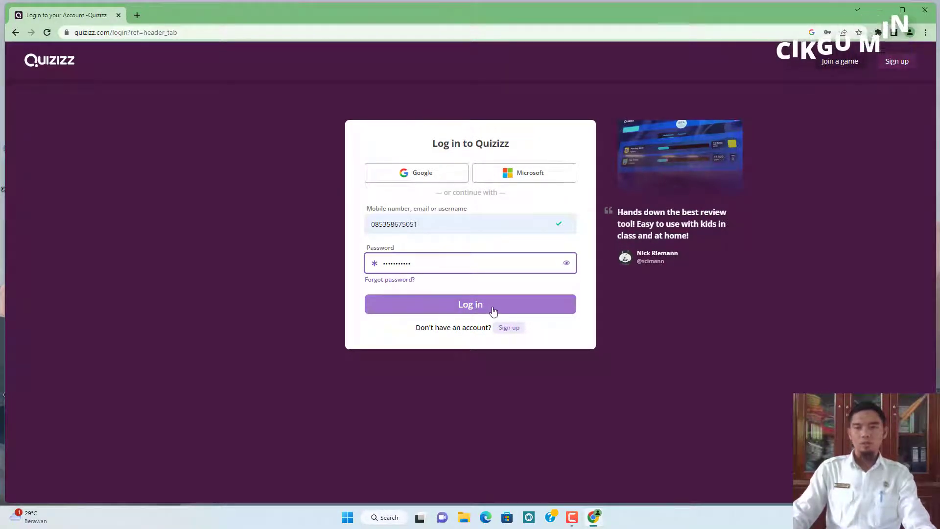
{"action": "left_click", "coordinate": [493, 309]}
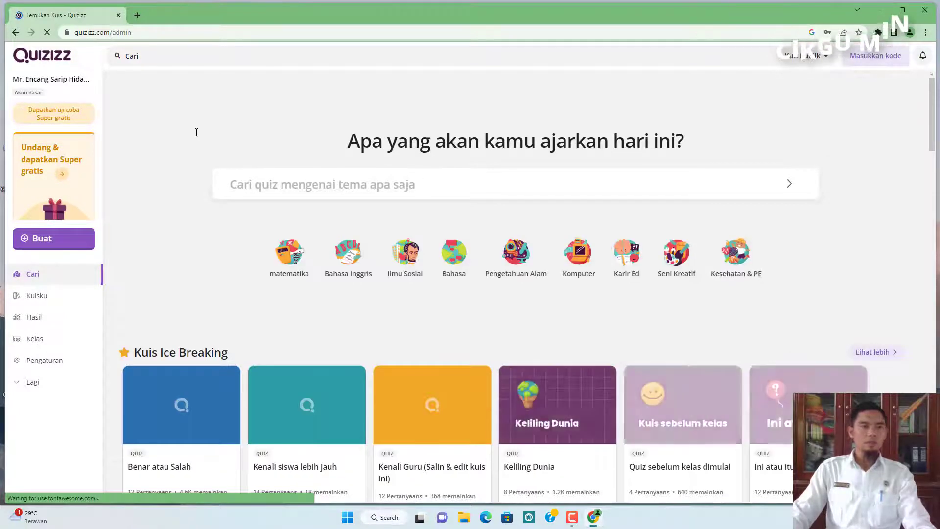
Open the list of your own quizzes, look through it, and return to the search home page.
{"action": "left_click", "coordinate": [858, 48]}
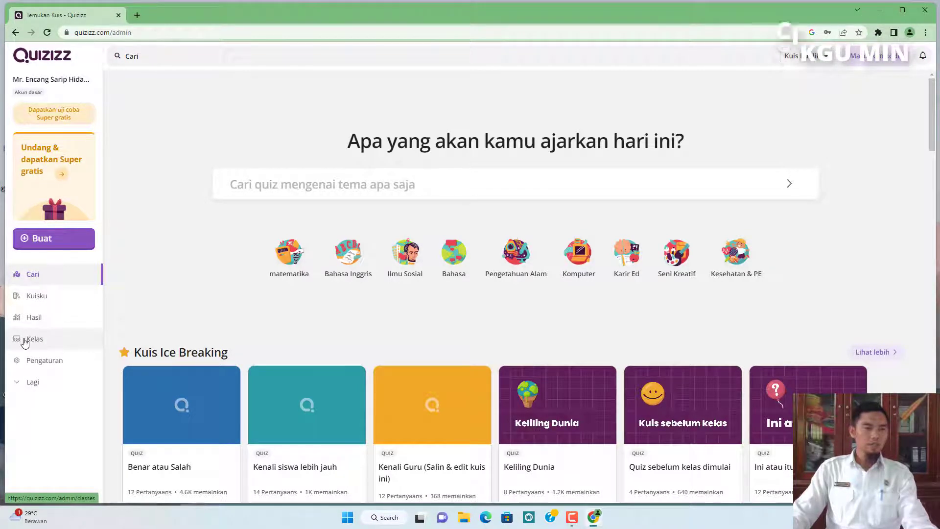
{"action": "left_click", "coordinate": [36, 384]}
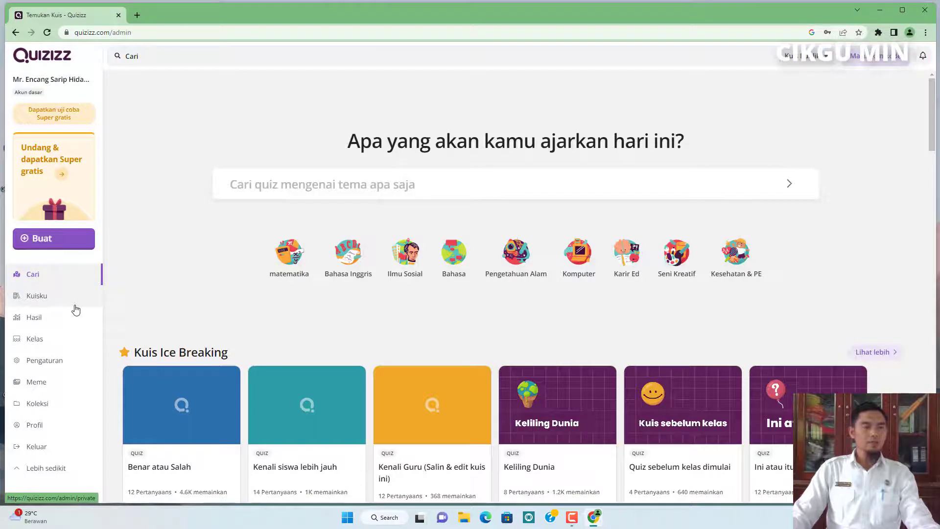
{"action": "left_click", "coordinate": [41, 302]}
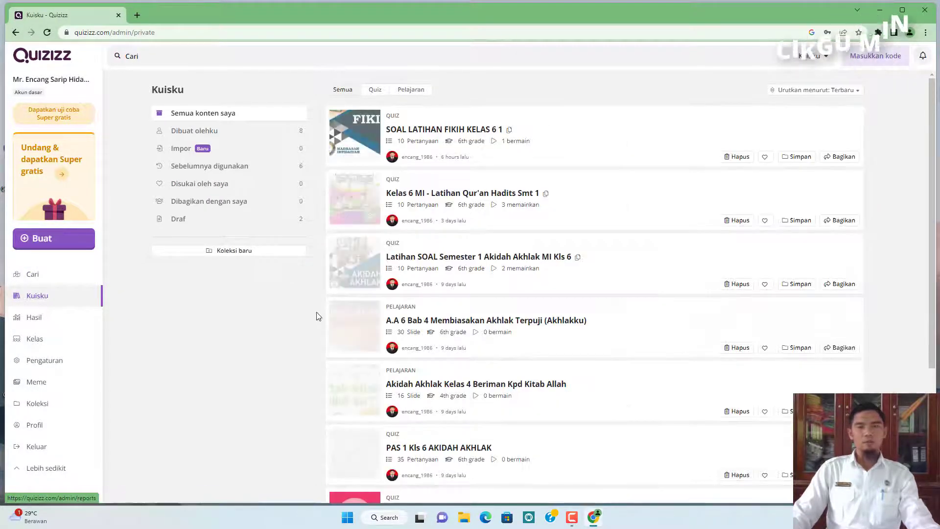
{"action": "scroll", "coordinate": [507, 391], "scroll_direction": "down", "scroll_amount": 5}
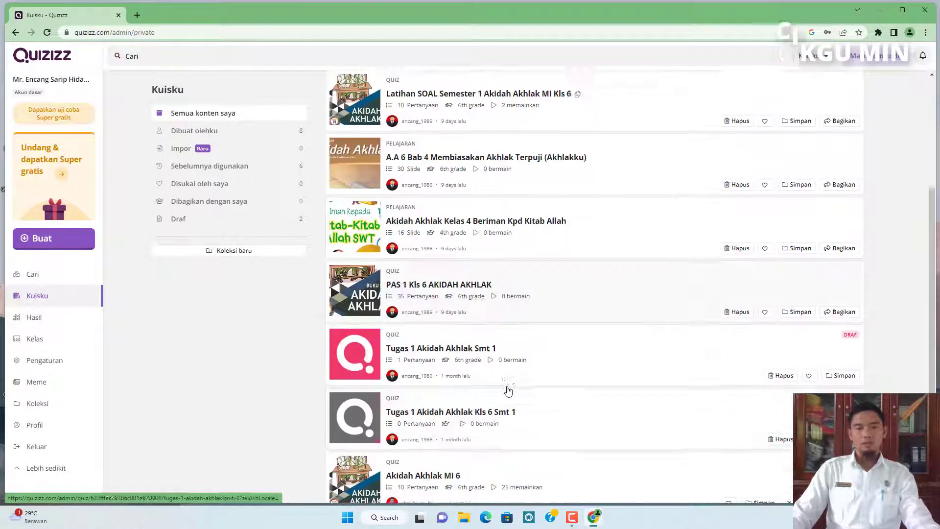
{"action": "scroll", "coordinate": [508, 383], "scroll_direction": "up", "scroll_amount": 5}
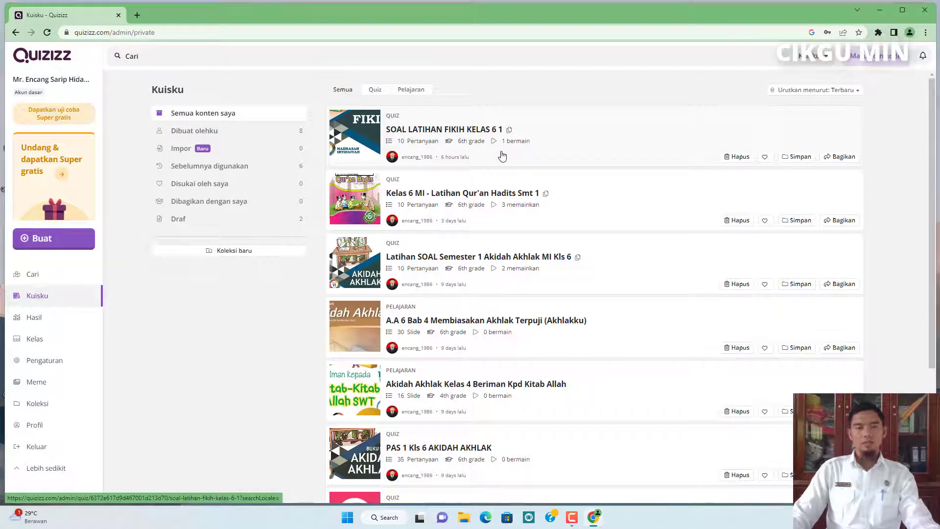
{"action": "left_click", "coordinate": [40, 274]}
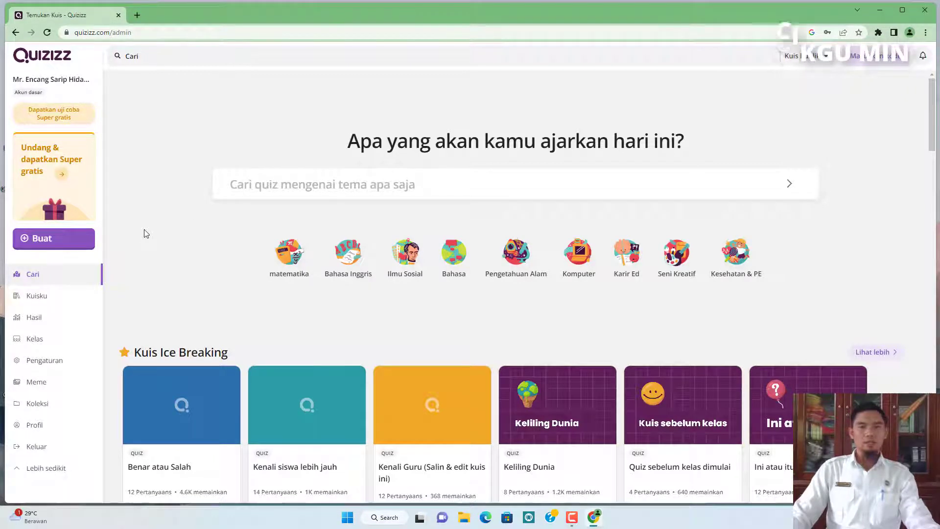
Start creating a new activity of type Quiz.
{"action": "left_click", "coordinate": [41, 240]}
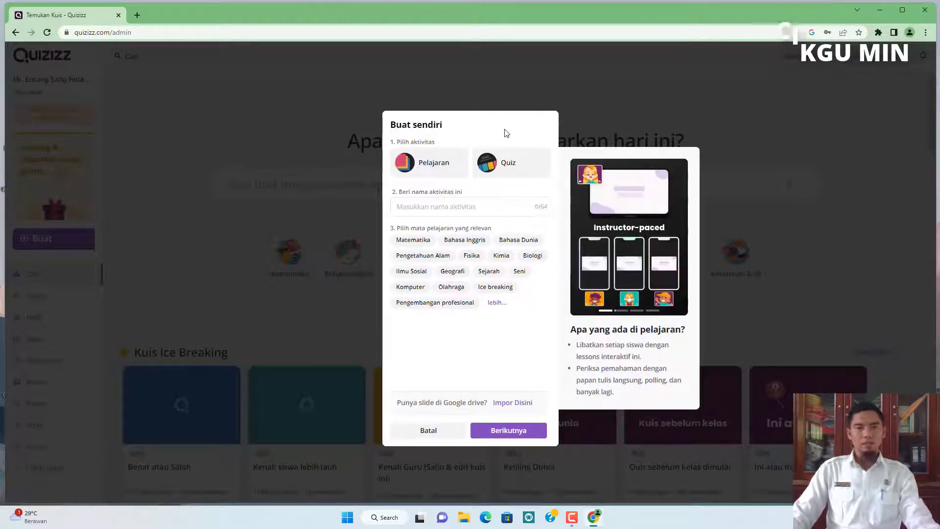
{"action": "left_click", "coordinate": [511, 166]}
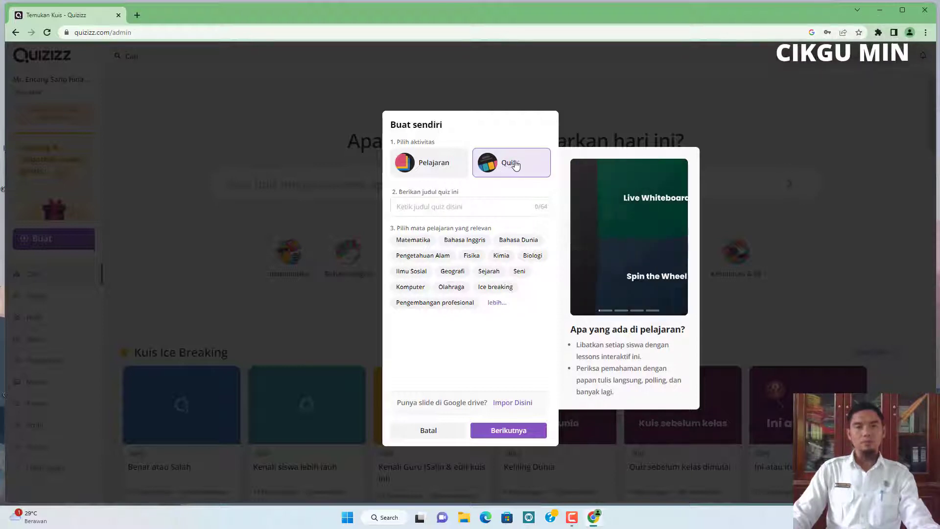
{"action": "left_click", "coordinate": [421, 207]}
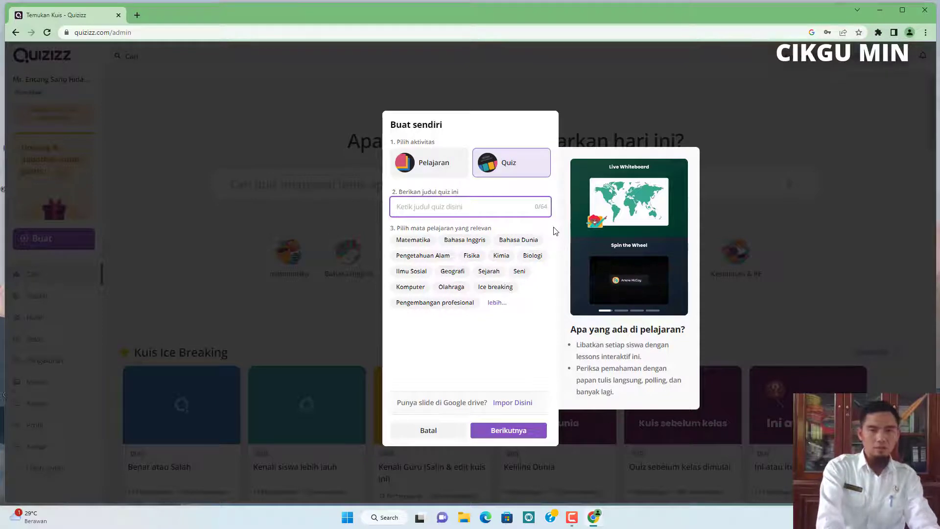
Title the quiz PAS 1 Kelas 6 Al-Qur'an Hadits.
{"action": "type", "text": "S"}
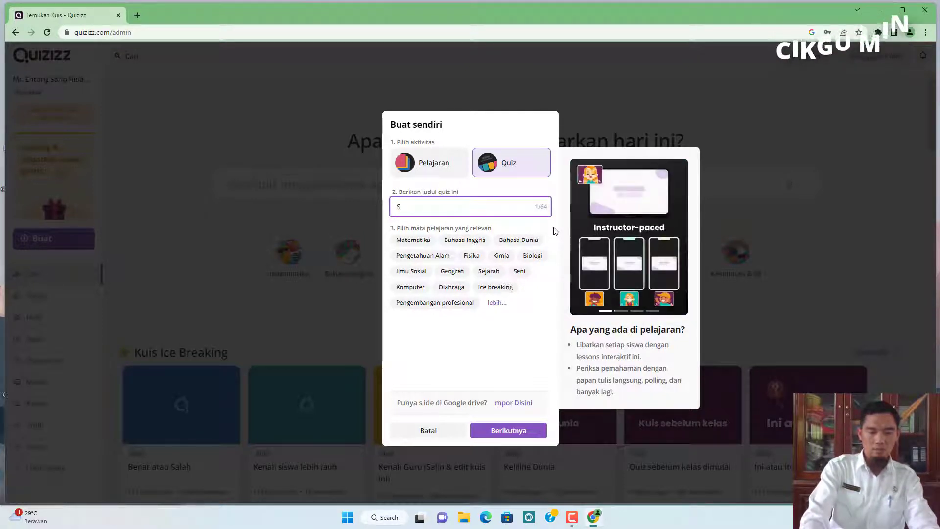
{"action": "key", "text": "BackSpace"}
{"action": "type", "text": "PTS"}
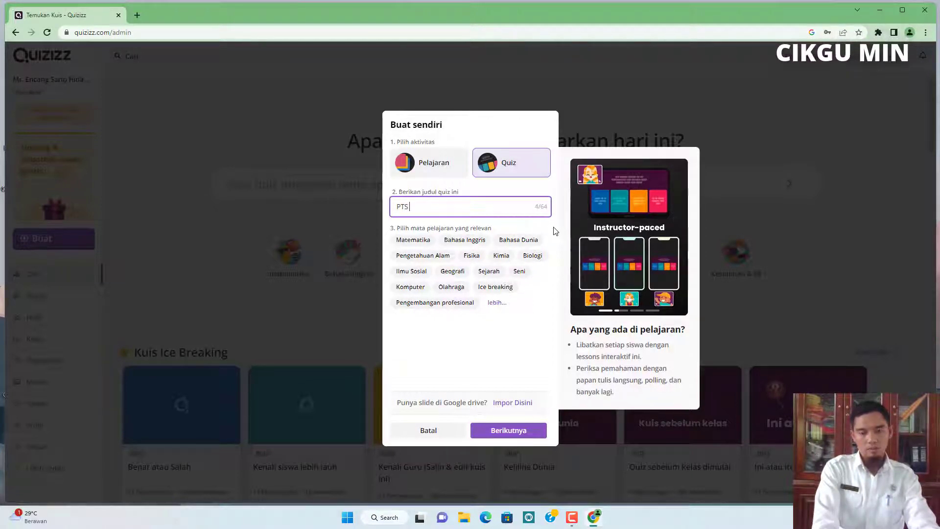
{"action": "key", "text": "BackSpace"}
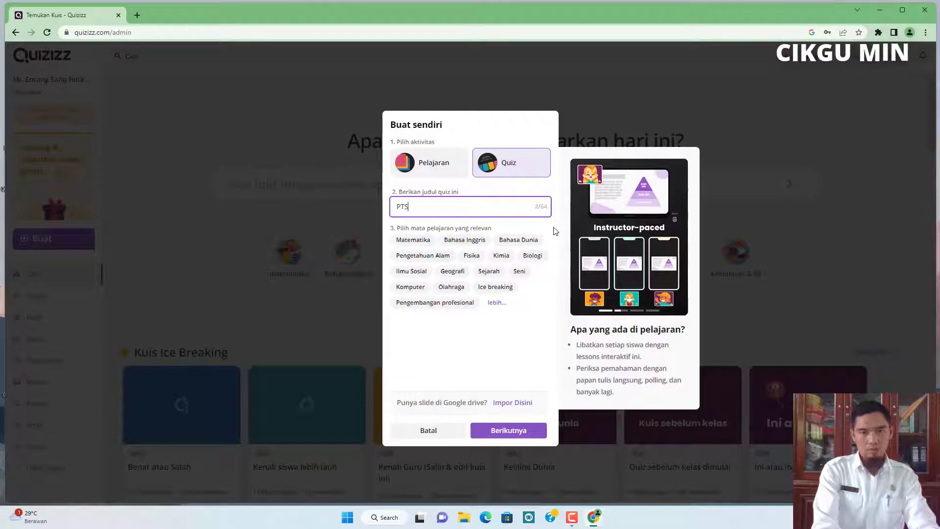
{"action": "key", "text": "BackSpace"}
{"action": "key", "text": "BackSpace"}
{"action": "type", "text": "AS"}
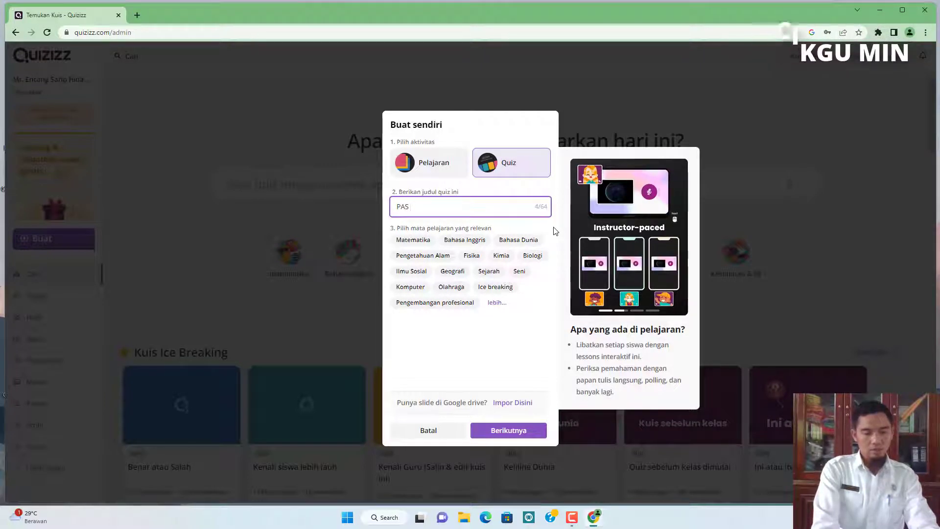
{"action": "type", "text": " 1"}
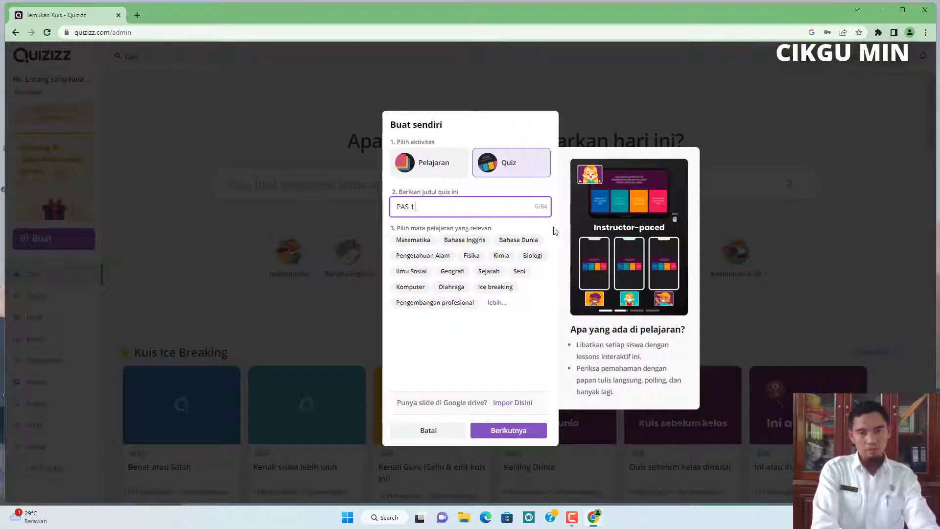
{"action": "type", "text": " Ke"}
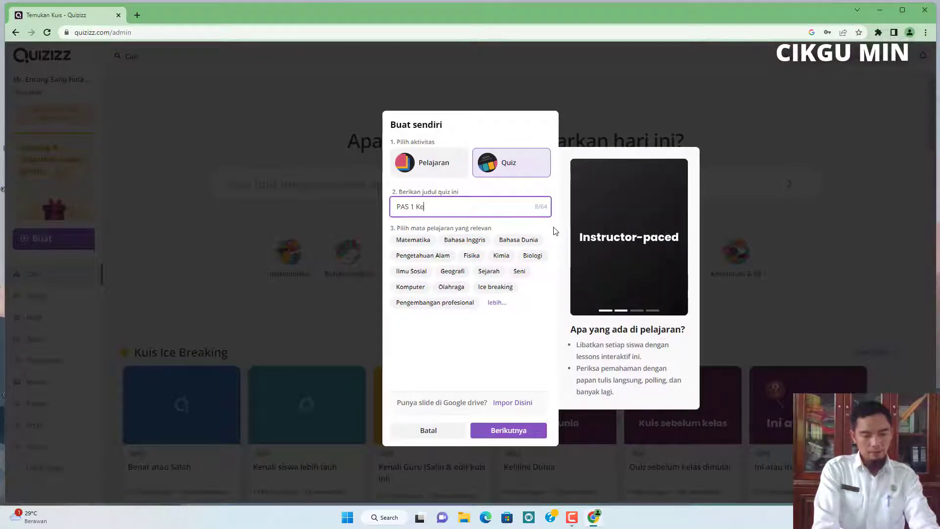
{"action": "type", "text": "las 6 "}
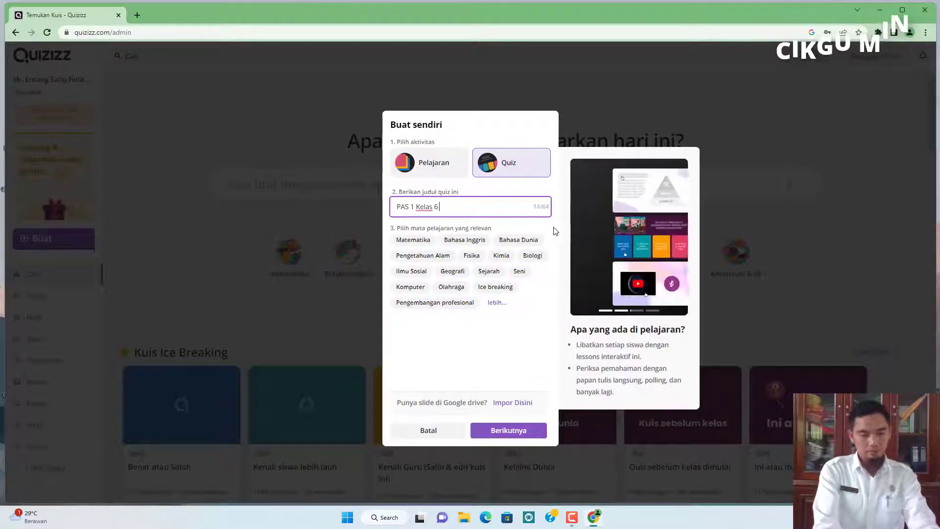
{"action": "type", "text": "Al-Q"}
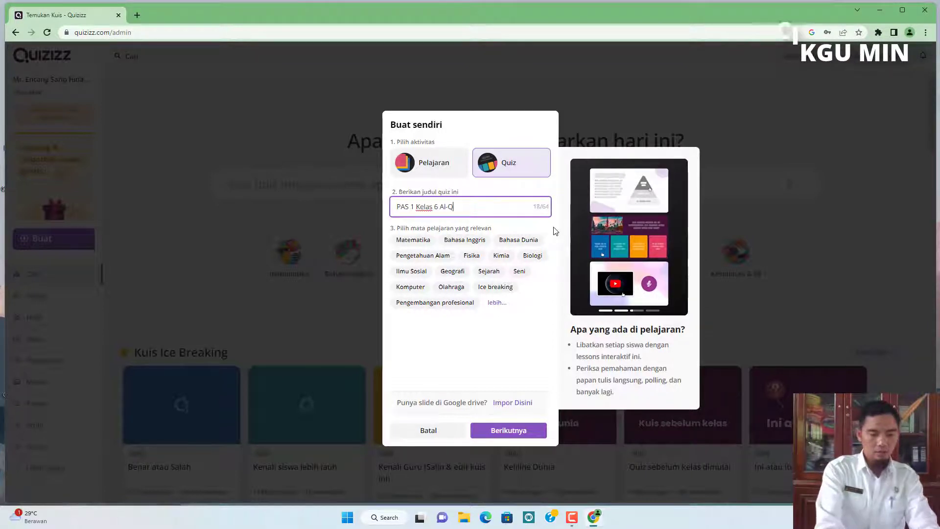
{"action": "type", "text": "ur"}
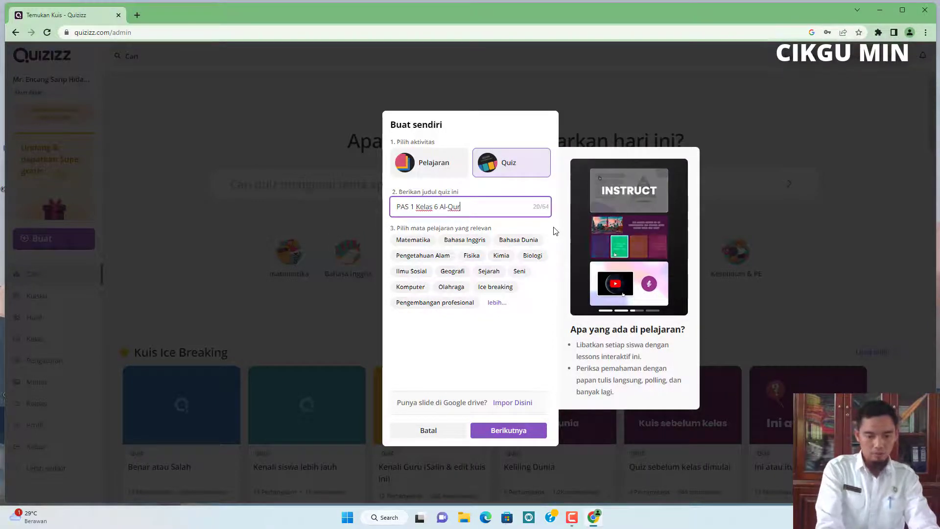
{"action": "type", "text": "'an Hadi"}
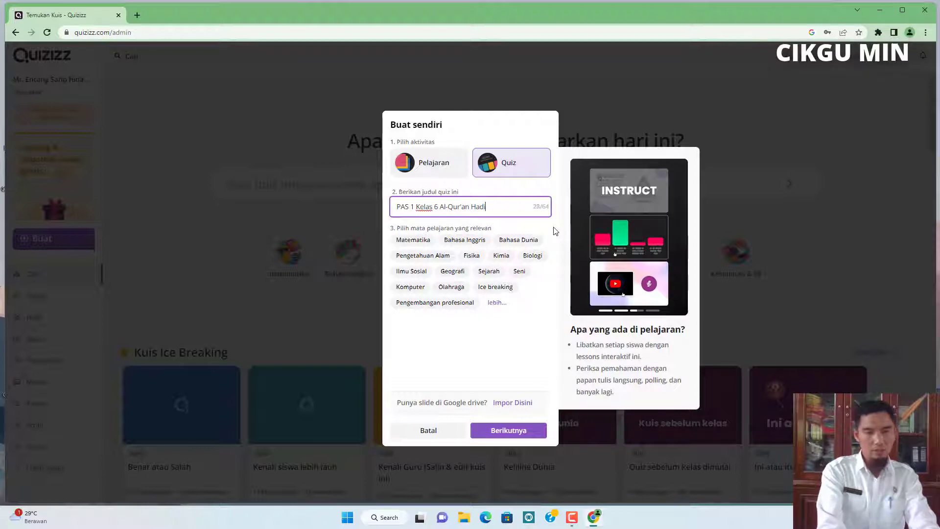
{"action": "type", "text": "ts"}
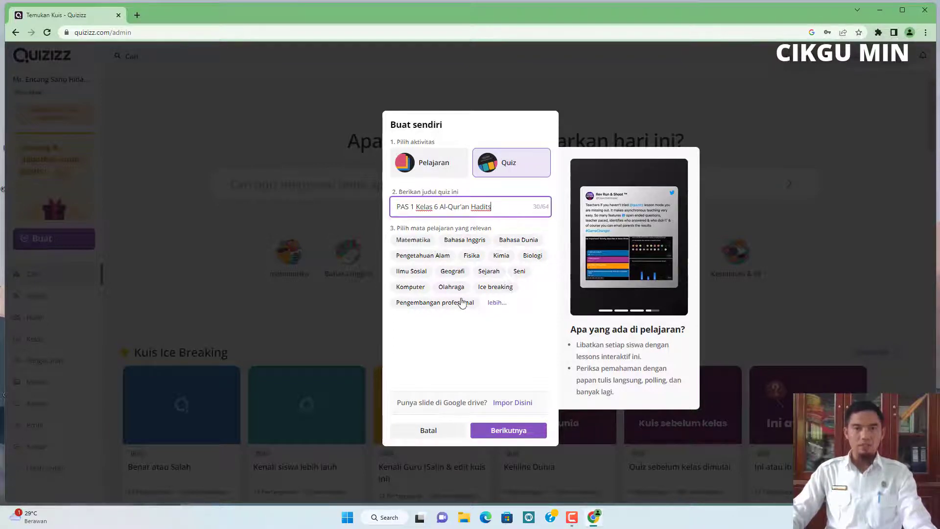
Tag the quiz with the subjects Pendidikan and Pelajaran Agama and continue to the quiz editor.
{"action": "left_click", "coordinate": [496, 303]}
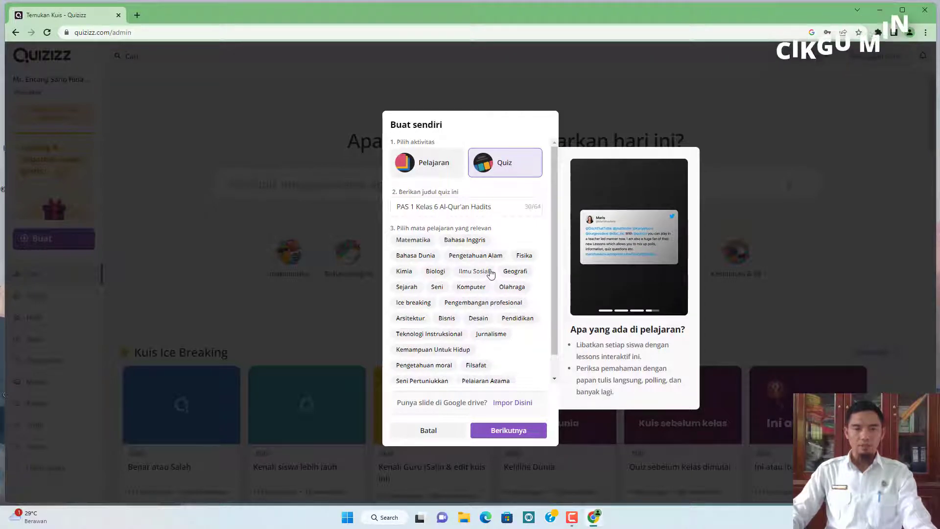
{"action": "scroll", "coordinate": [491, 274], "scroll_direction": "down", "scroll_amount": 1}
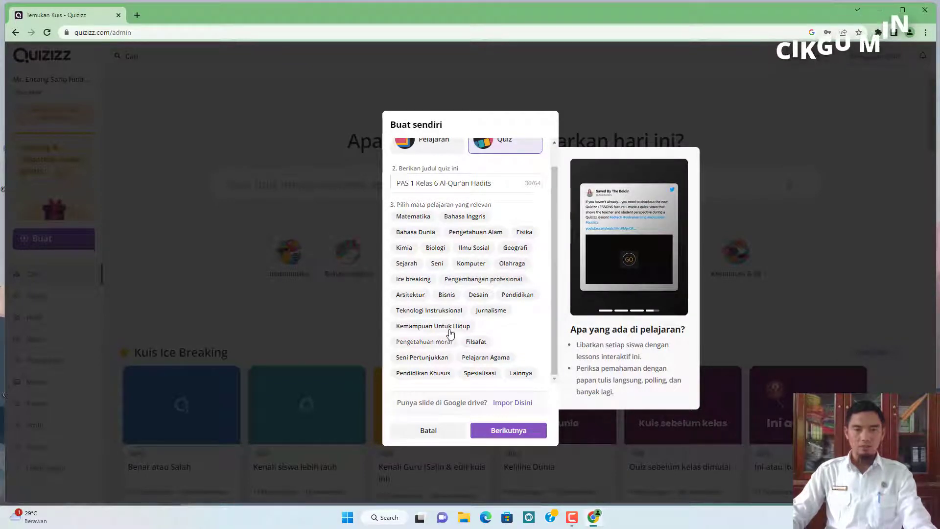
{"action": "left_click", "coordinate": [520, 295]}
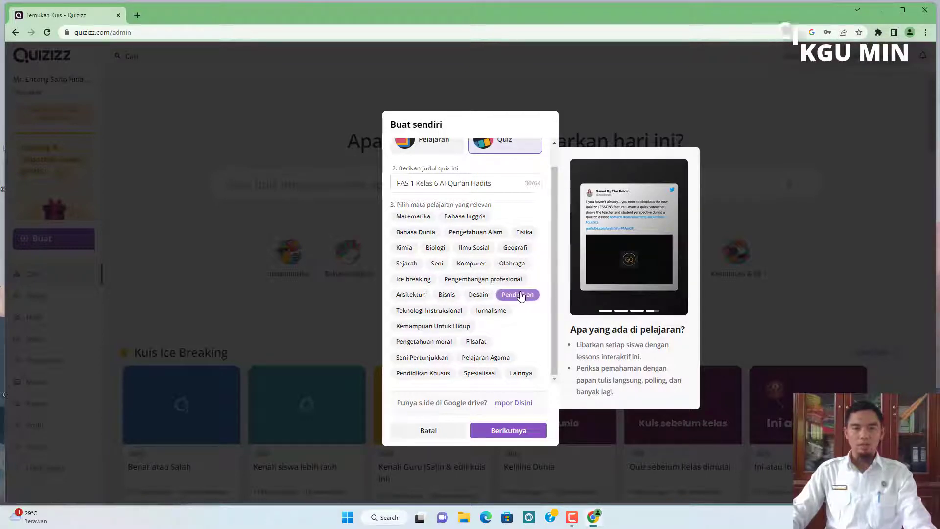
{"action": "left_click", "coordinate": [497, 360]}
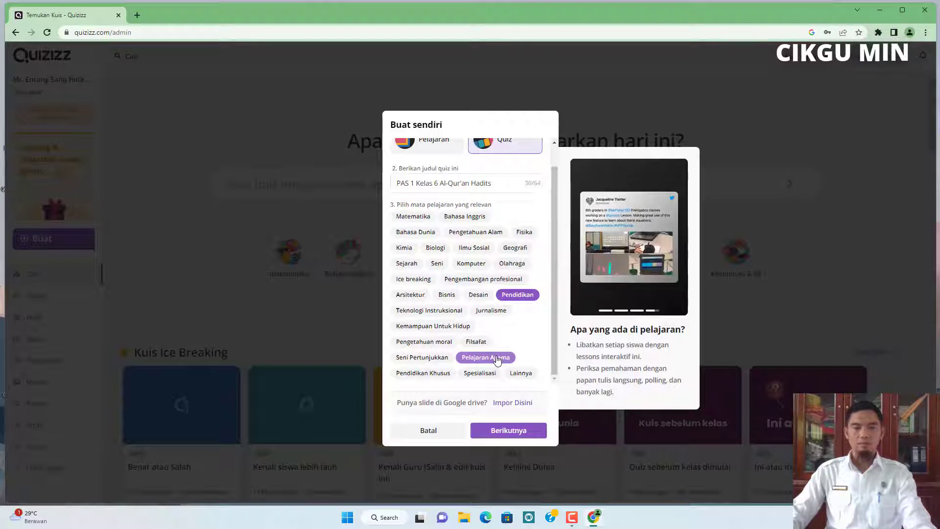
{"action": "left_click", "coordinate": [511, 430]}
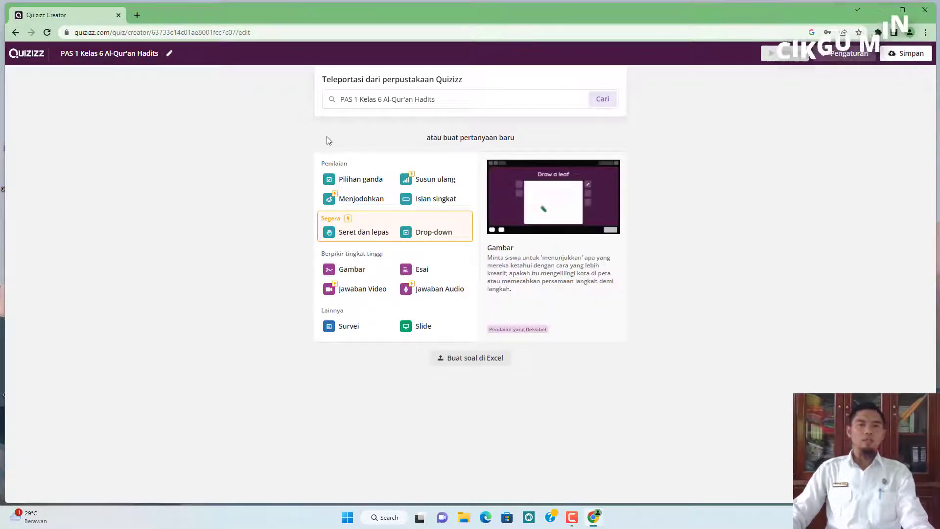
Add a multiple-choice question and try out typing in its question field.
{"action": "left_click", "coordinate": [364, 182]}
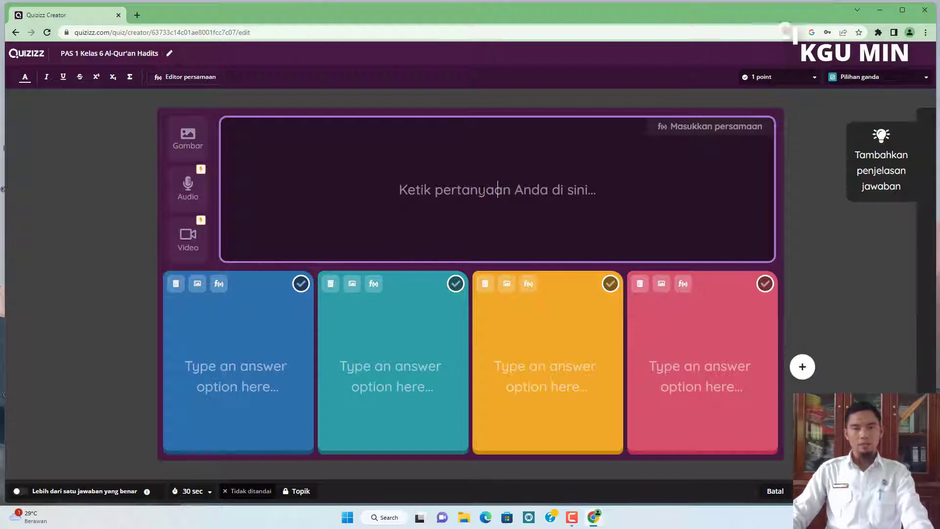
{"action": "type", "text": "ddd"}
{"action": "key", "text": "BackSpace"}
{"action": "key", "text": "BackSpace"}
{"action": "key", "text": "BackSpace"}
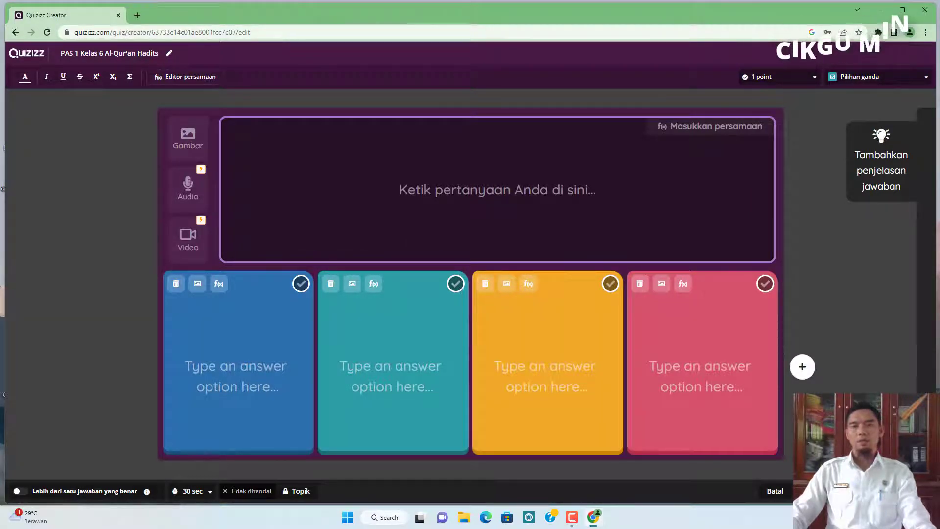
Examine the point values available for the question.
{"action": "left_click", "coordinate": [815, 79]}
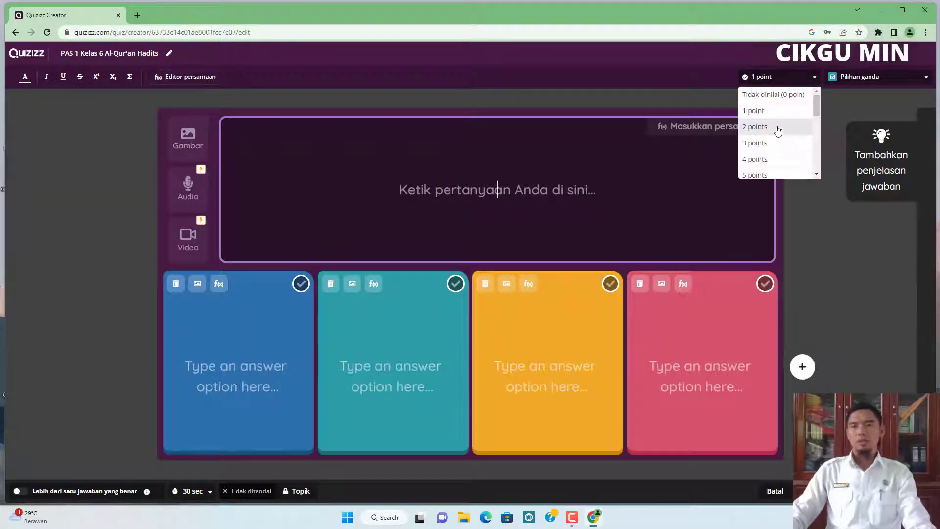
{"action": "scroll", "coordinate": [778, 131], "scroll_direction": "down", "scroll_amount": 3}
{"action": "scroll", "coordinate": [778, 131], "scroll_direction": "up", "scroll_amount": 3}
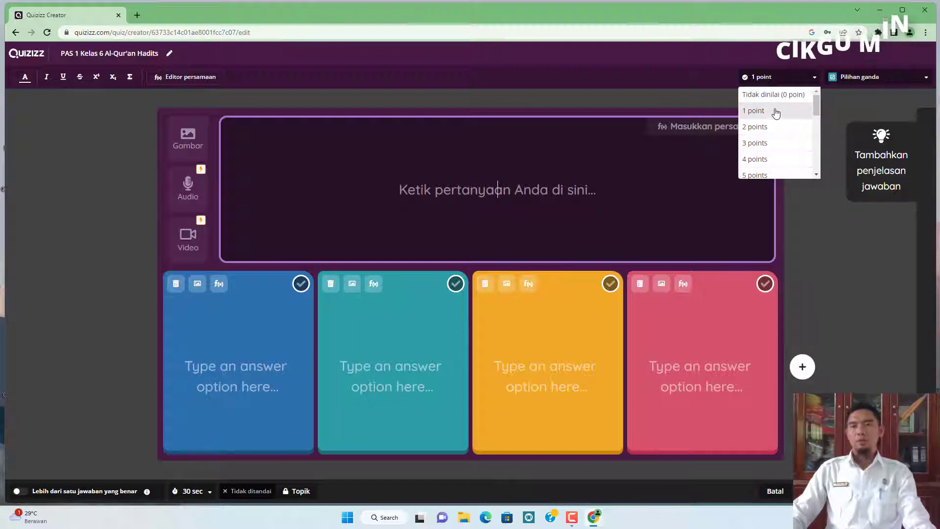
{"action": "left_click", "coordinate": [777, 80]}
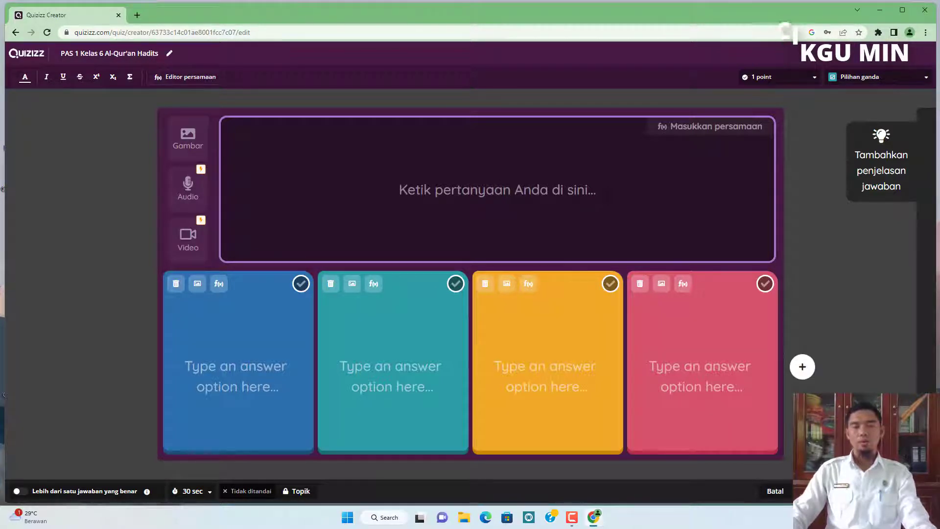
{"action": "left_click", "coordinate": [805, 80]}
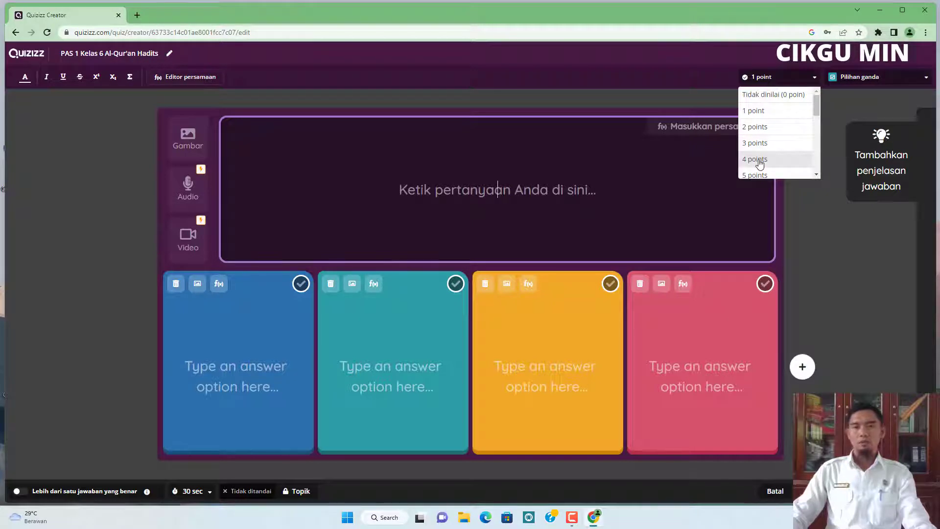
{"action": "left_click", "coordinate": [812, 80]}
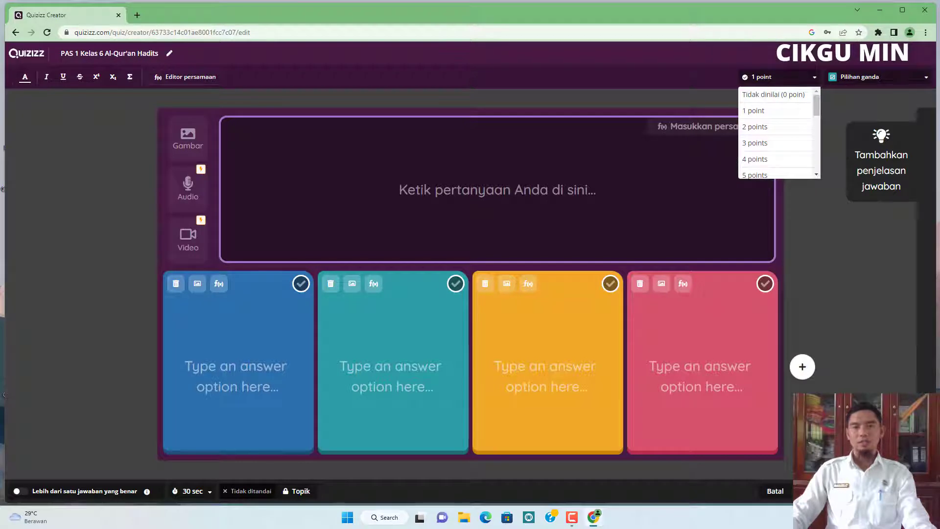
{"action": "key", "text": "Escape"}
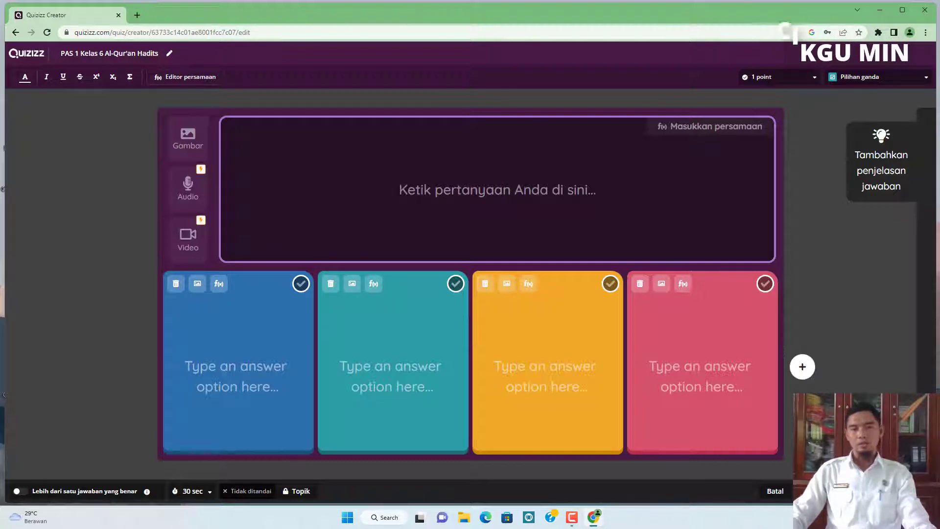
{"action": "left_click", "coordinate": [802, 82]}
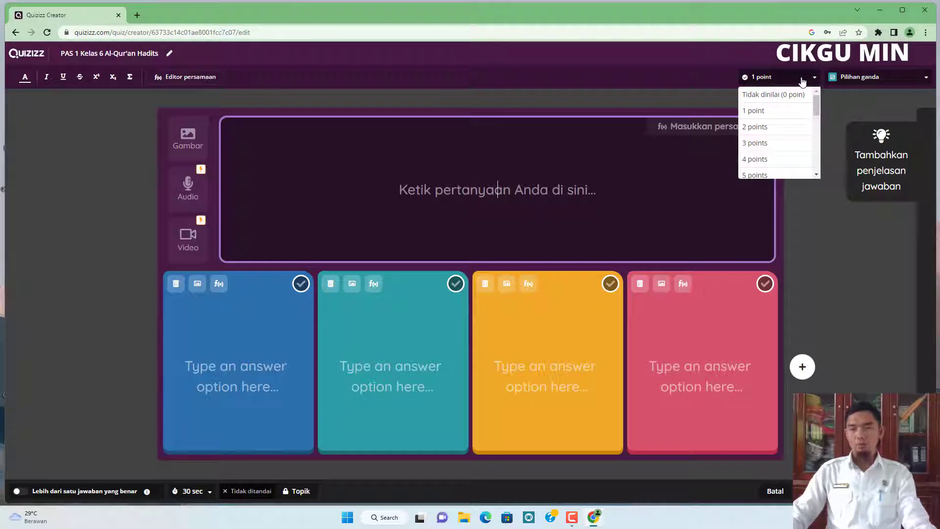
{"action": "left_click", "coordinate": [502, 190]}
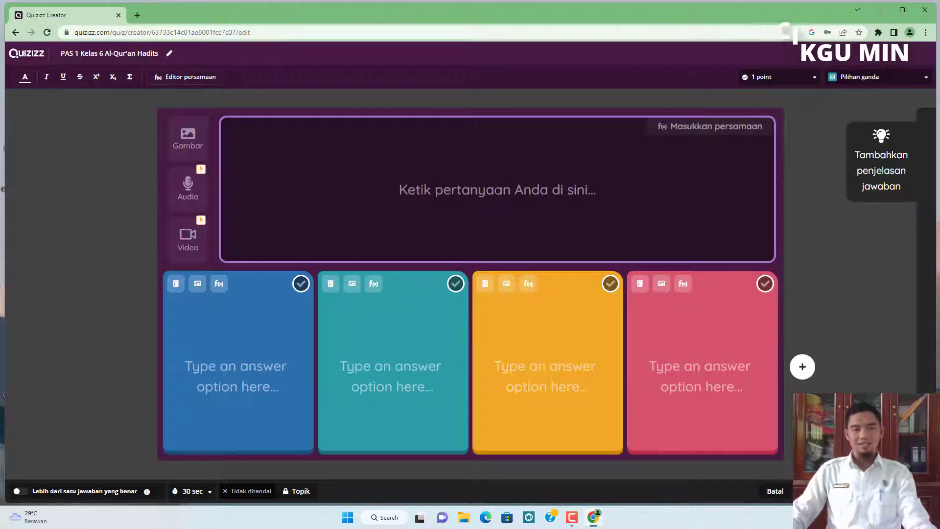
Open the class VI Al-Qur'an Hadits textbook PDF and go to its Penilaian Akhir Semester questions.
{"action": "left_click", "coordinate": [462, 521]}
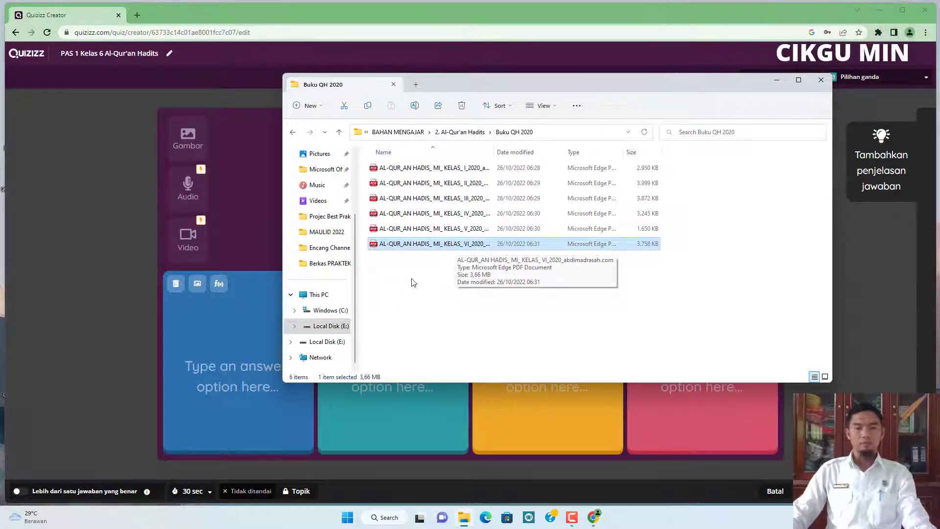
{"action": "double_click", "coordinate": [459, 246]}
{"action": "scroll", "coordinate": [253, 294], "scroll_direction": "down", "scroll_amount": 10}
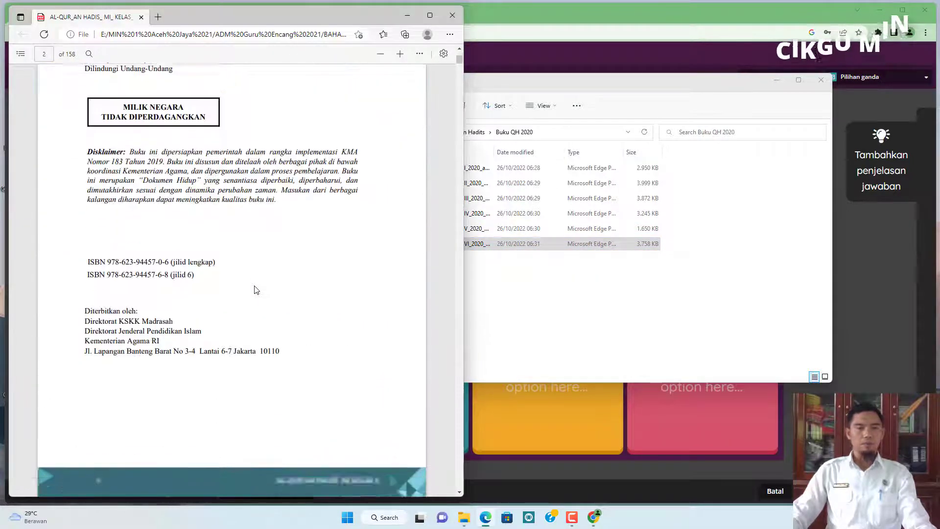
{"action": "scroll", "coordinate": [255, 286], "scroll_direction": "down", "scroll_amount": 20}
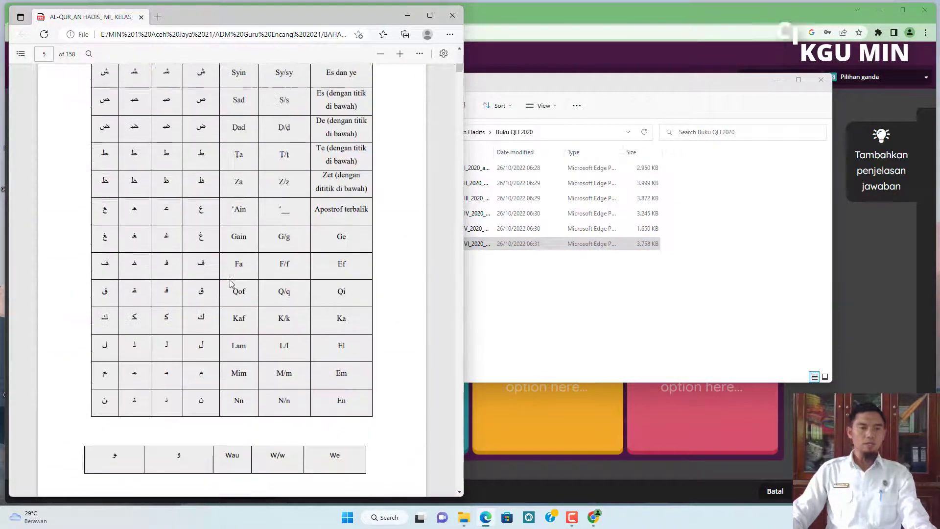
{"action": "scroll", "coordinate": [231, 283], "scroll_direction": "down", "scroll_amount": 20}
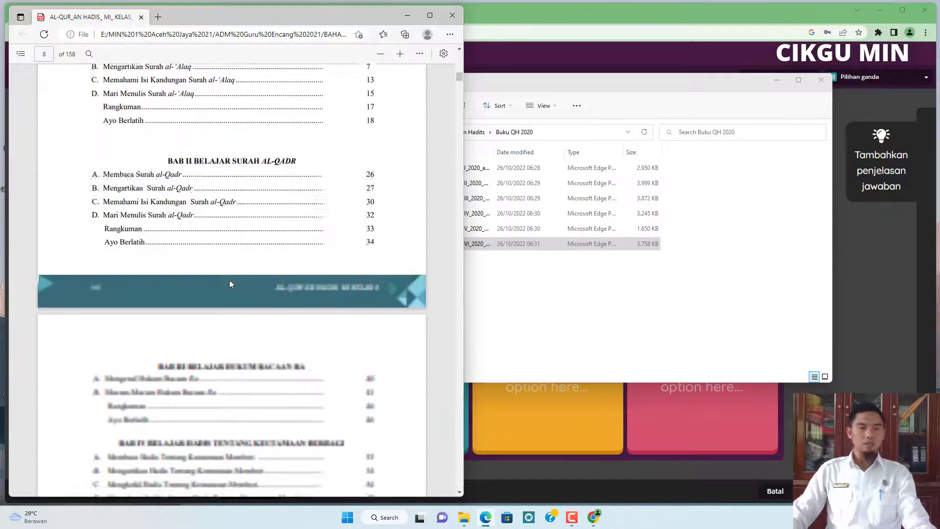
{"action": "scroll", "coordinate": [231, 284], "scroll_direction": "down", "scroll_amount": 4}
{"action": "scroll", "coordinate": [231, 283], "scroll_direction": "up", "scroll_amount": 1}
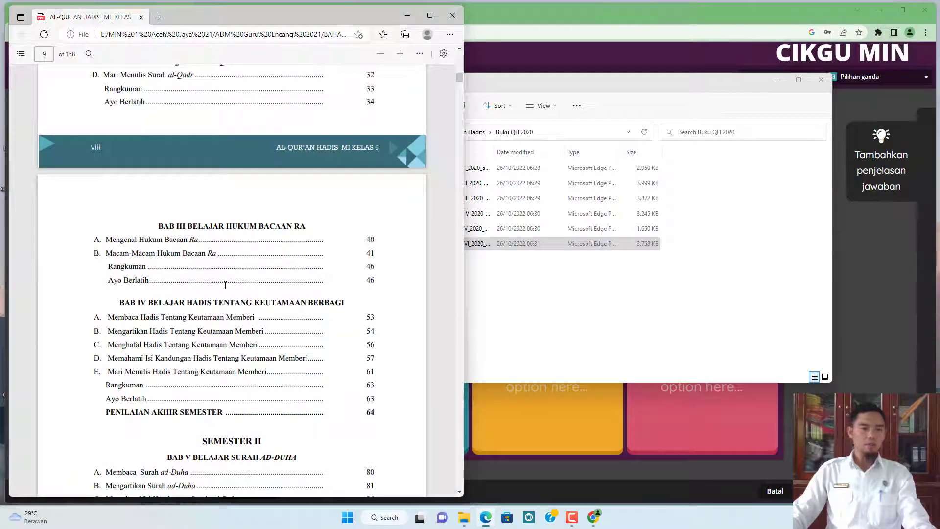
{"action": "scroll", "coordinate": [225, 284], "scroll_direction": "down", "scroll_amount": 3}
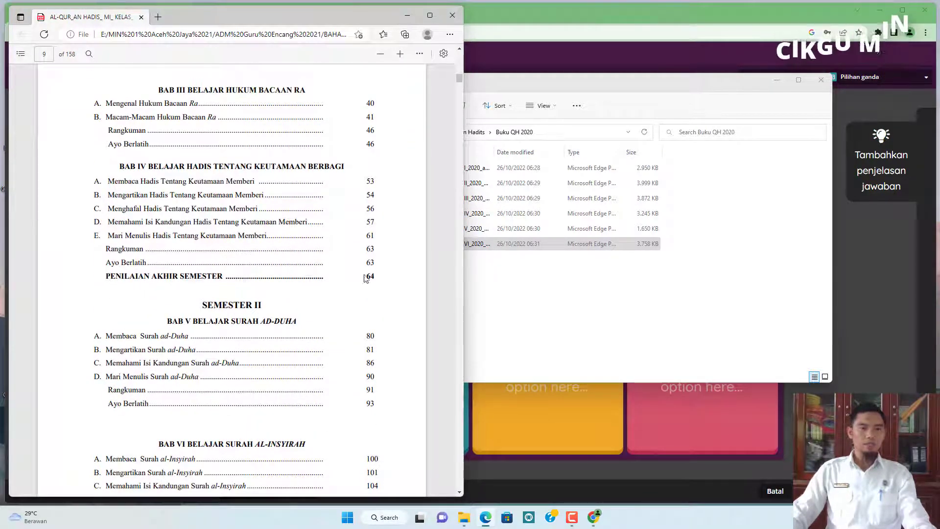
{"action": "scroll", "coordinate": [375, 275], "scroll_direction": "down", "scroll_amount": 4}
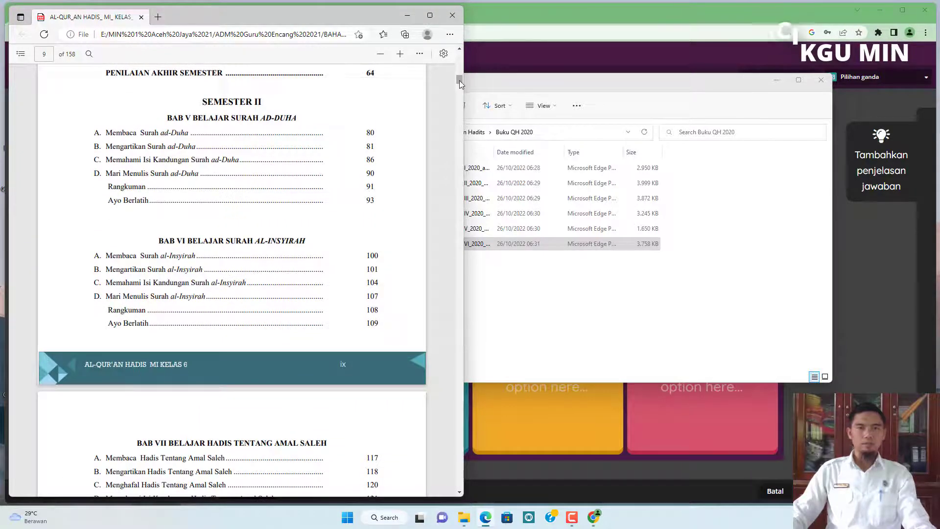
{"action": "left_click_drag", "start_coordinate": [459, 80], "coordinate": [296, 278]}
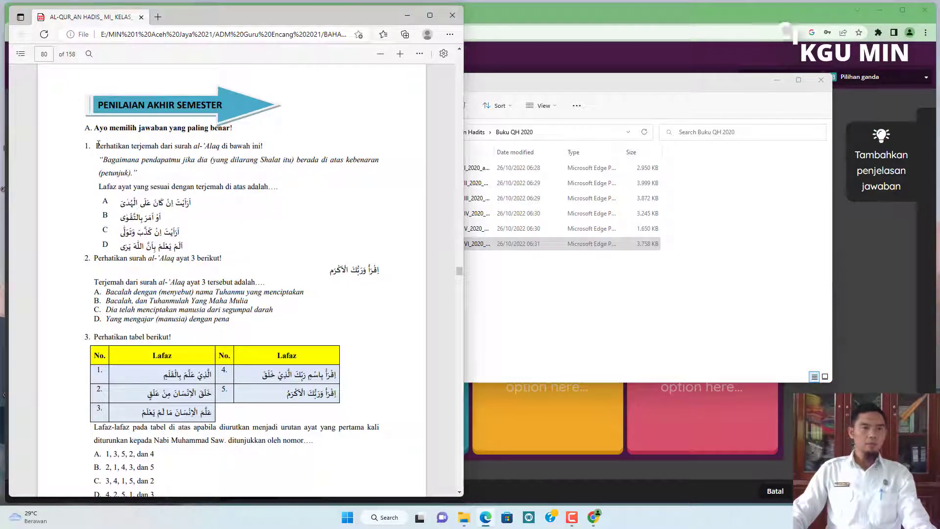
Copy the text of question 1 from the PDF and paste it into the quiz question field.
{"action": "left_click_drag", "start_coordinate": [103, 146], "coordinate": [270, 180]}
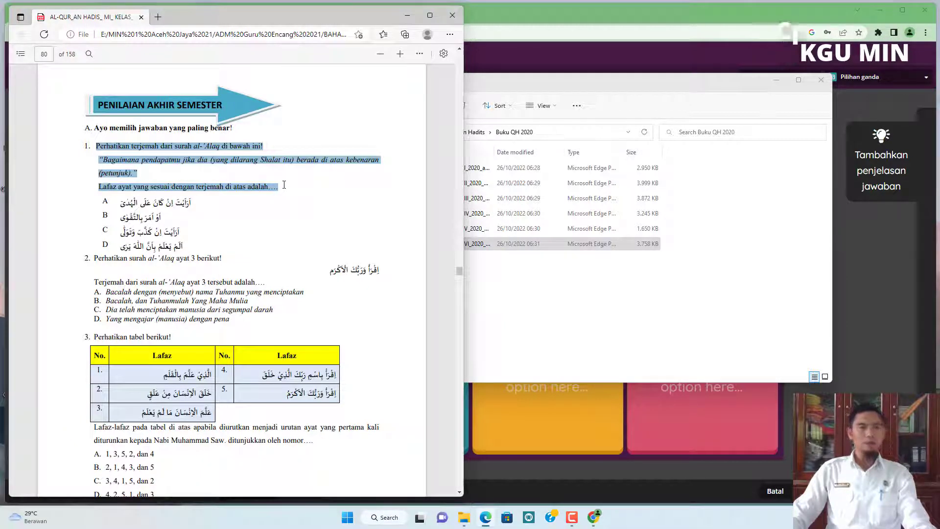
{"action": "right_click", "coordinate": [186, 148]}
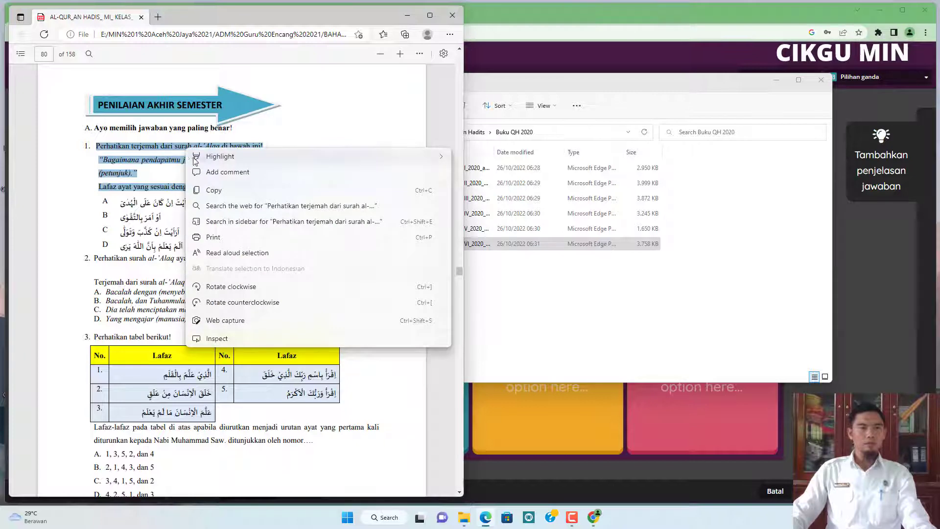
{"action": "left_click", "coordinate": [214, 195]}
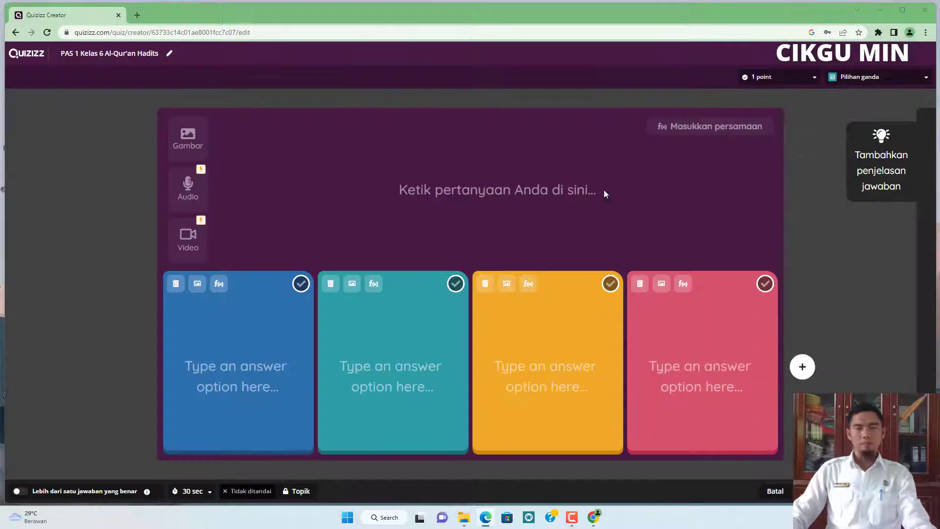
{"action": "left_click", "coordinate": [697, 48]}
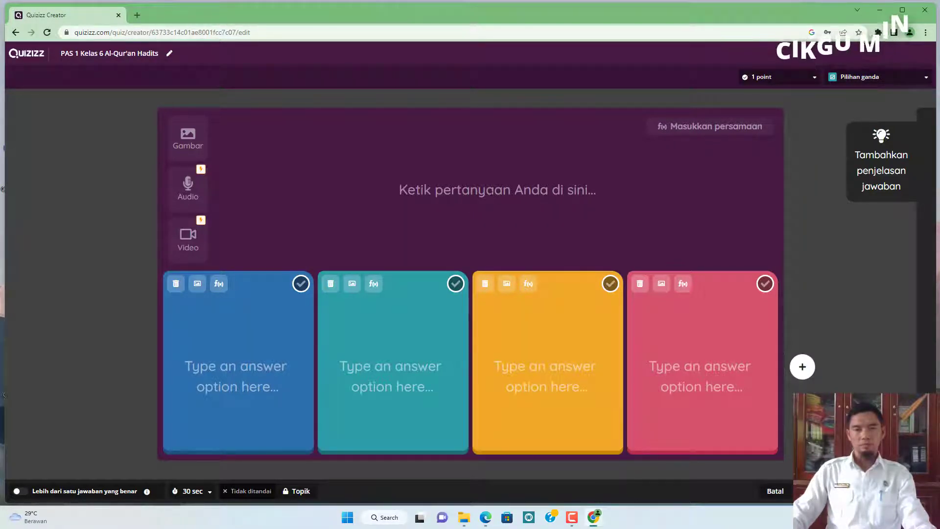
{"action": "left_click", "coordinate": [492, 191]}
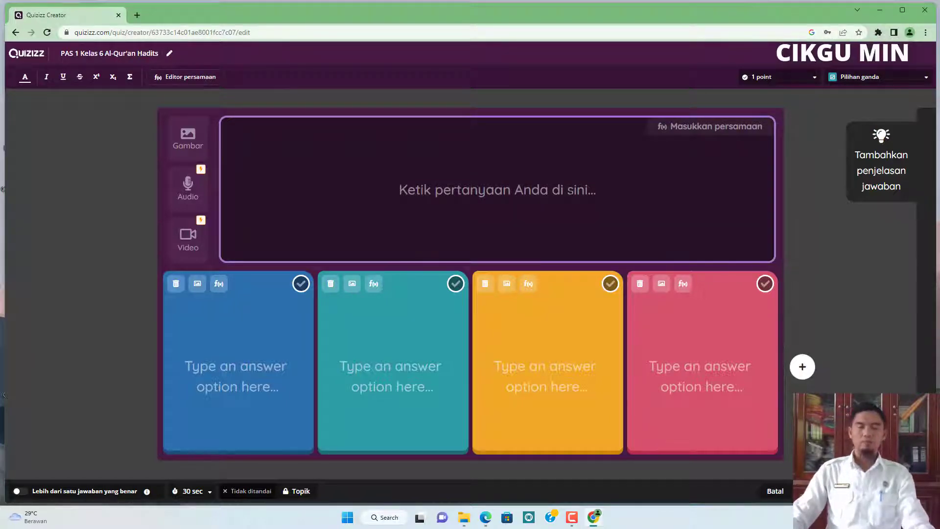
{"action": "key", "text": "ctrl+v"}
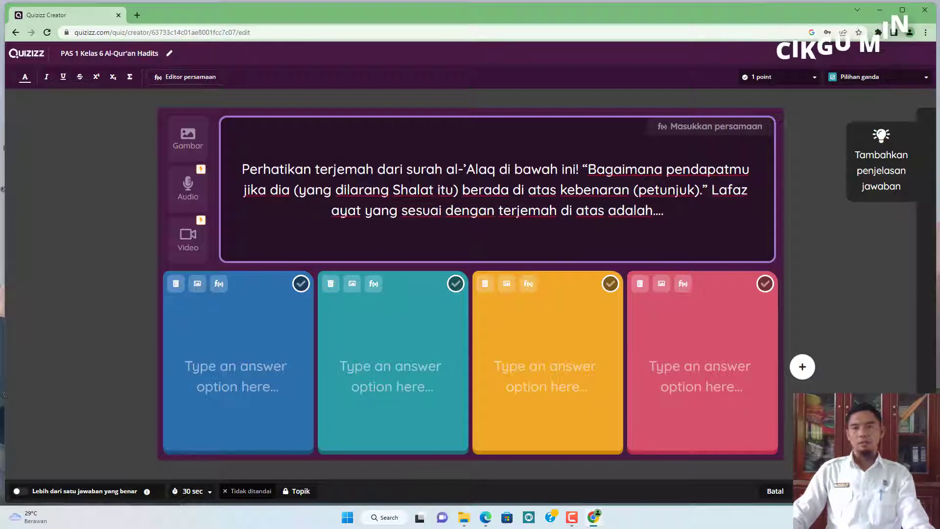
Split the question into separate lines for the instruction, the quoted translation, and the prompt.
{"action": "left_click", "coordinate": [583, 170]}
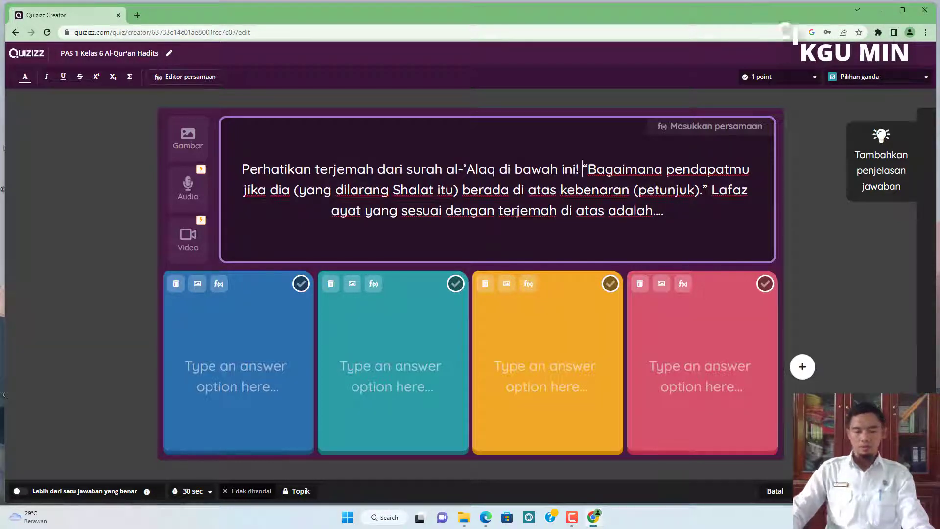
{"action": "key", "text": "Return"}
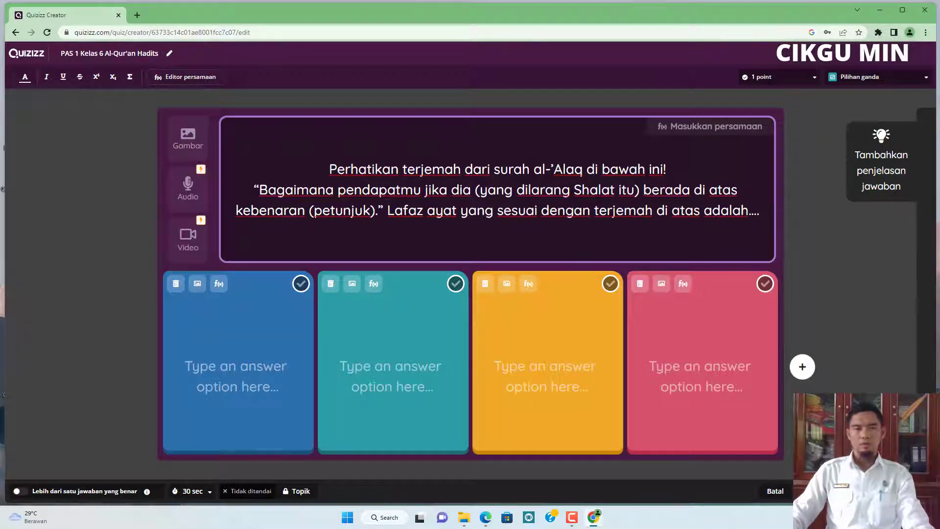
{"action": "left_click", "coordinate": [388, 210]}
{"action": "key", "text": "BackSpace"}
{"action": "key", "text": "Return"}
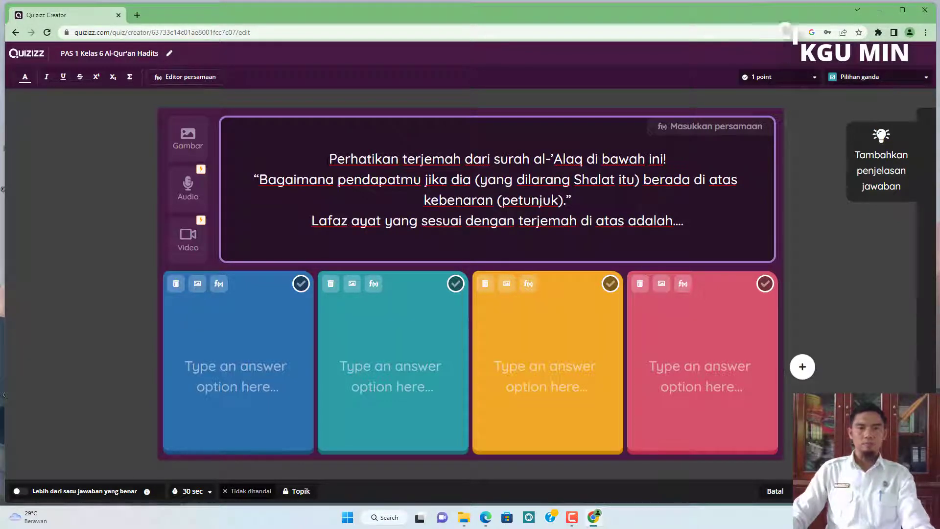
Italicize the quoted translation in the question.
{"action": "left_click_drag", "start_coordinate": [254, 180], "coordinate": [571, 200]}
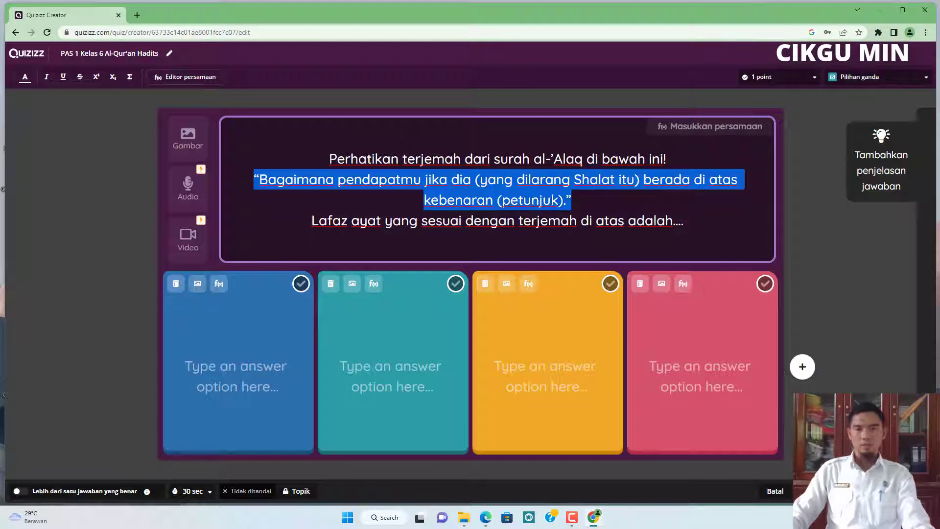
{"action": "left_click", "coordinate": [47, 77]}
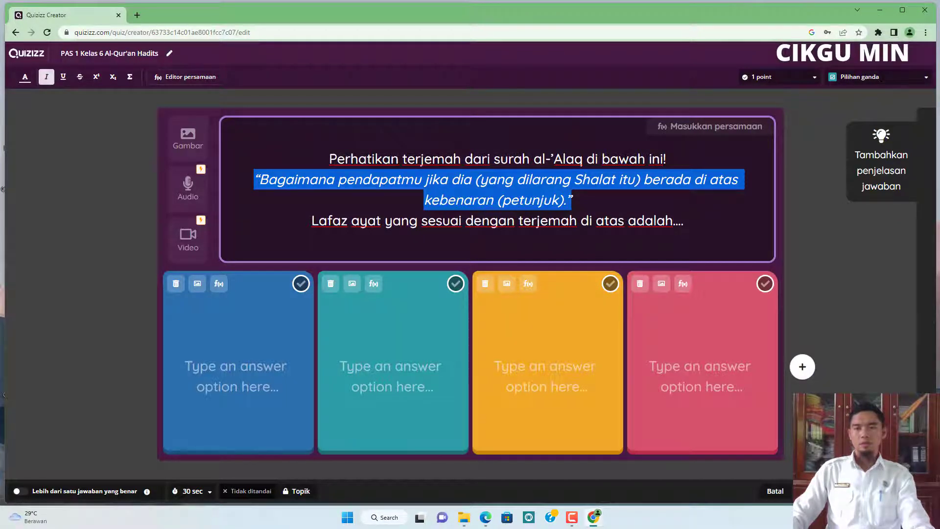
{"action": "left_click", "coordinate": [637, 207]}
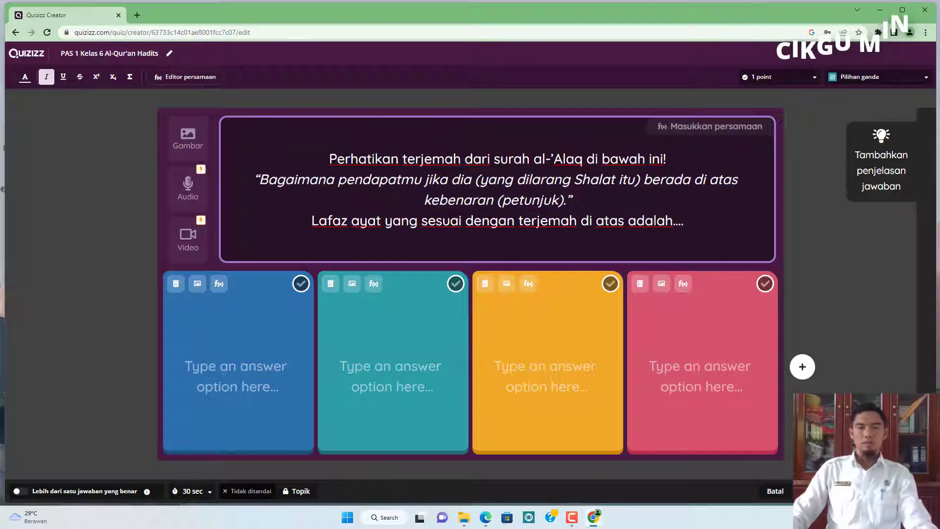
Add an empty line at the end of the question text.
{"action": "left_click", "coordinate": [686, 221]}
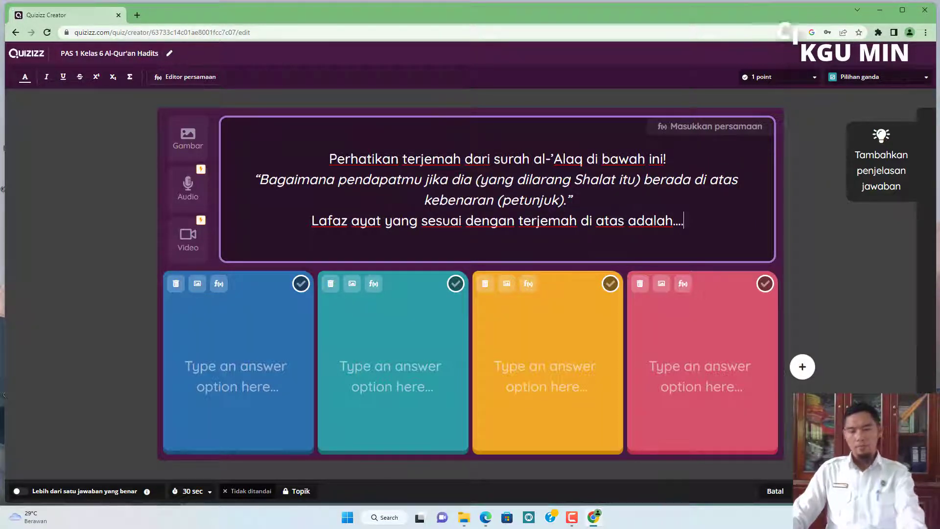
{"action": "key", "text": "Return"}
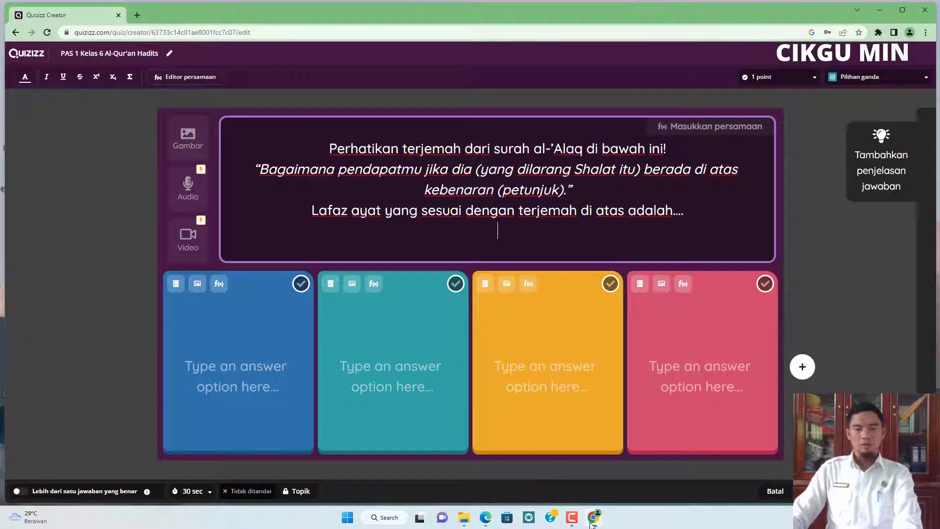
{"action": "left_click", "coordinate": [465, 519]}
{"action": "left_click", "coordinate": [490, 521]}
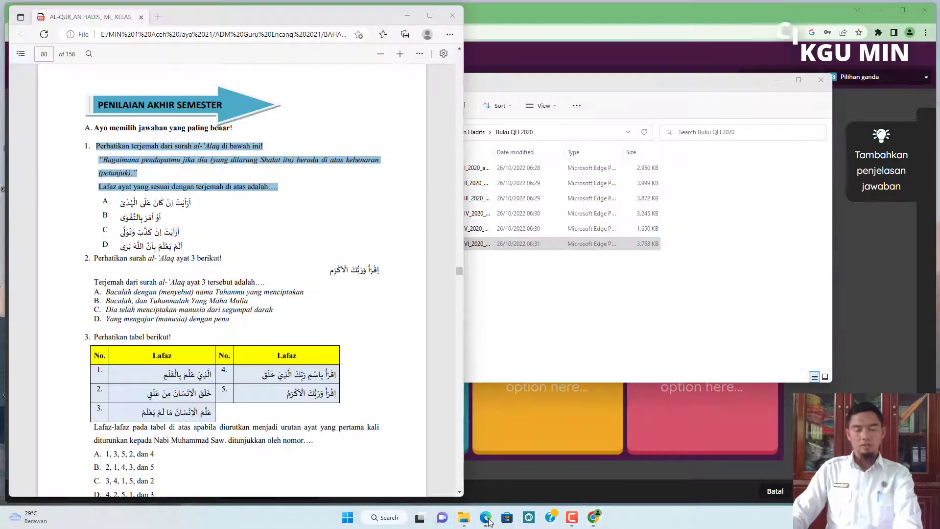
{"action": "left_click", "coordinate": [879, 243]}
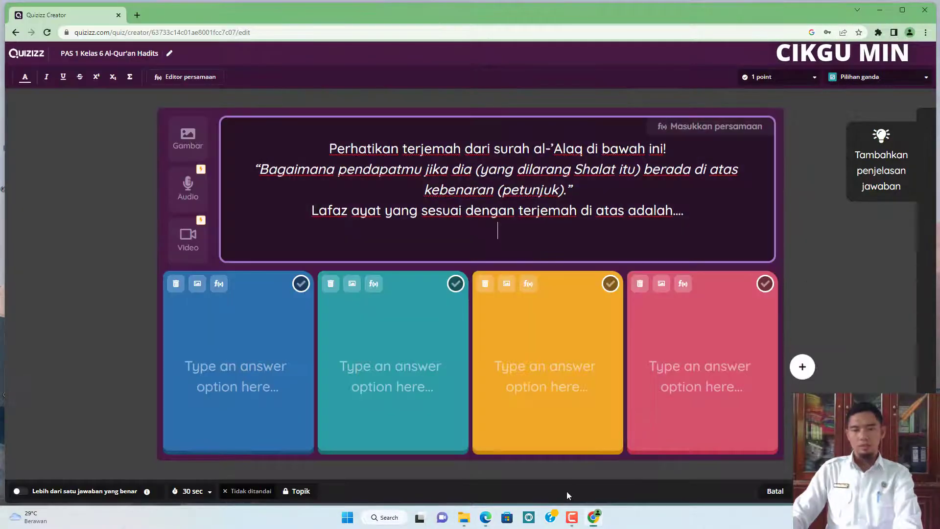
Try to paste answer option A's Arabic text from the PDF into the first answer option, then clear it.
{"action": "left_click", "coordinate": [488, 519]}
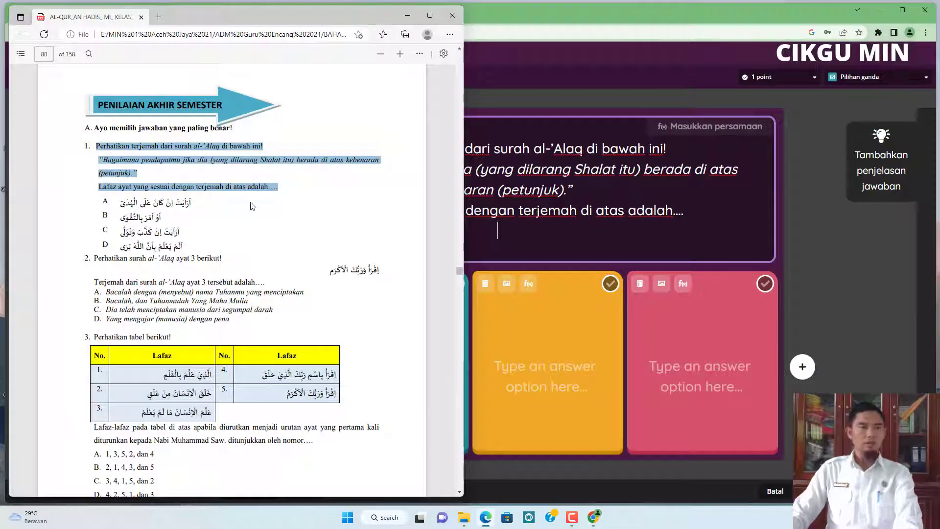
{"action": "left_click", "coordinate": [198, 208]}
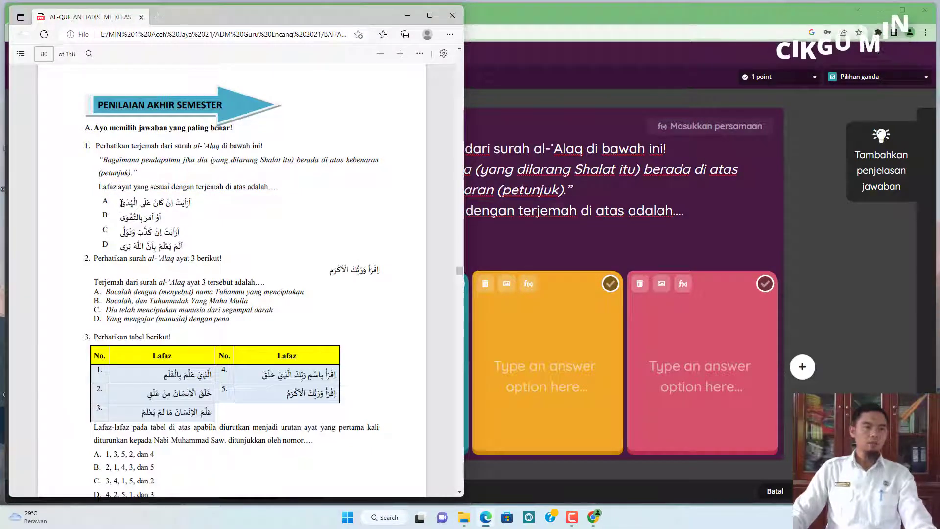
{"action": "left_click_drag", "start_coordinate": [122, 202], "coordinate": [199, 203]}
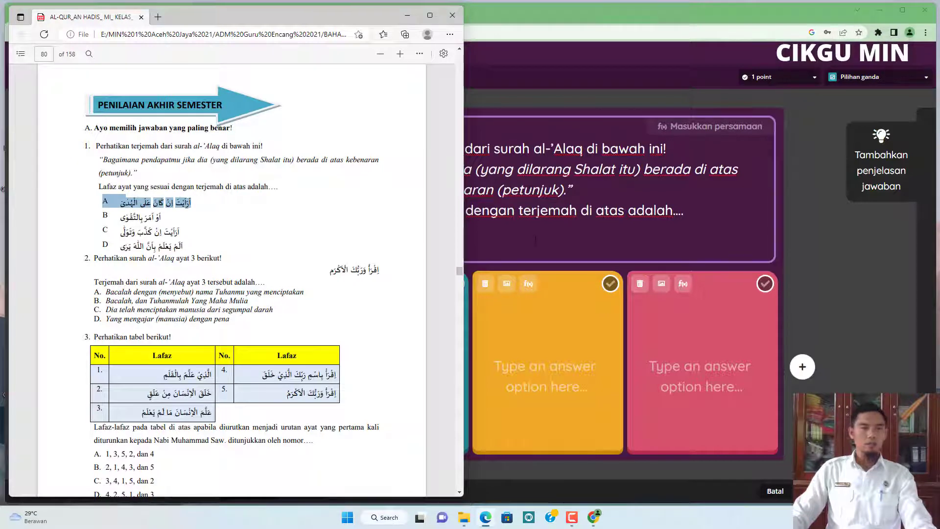
{"action": "left_click", "coordinate": [812, 236]}
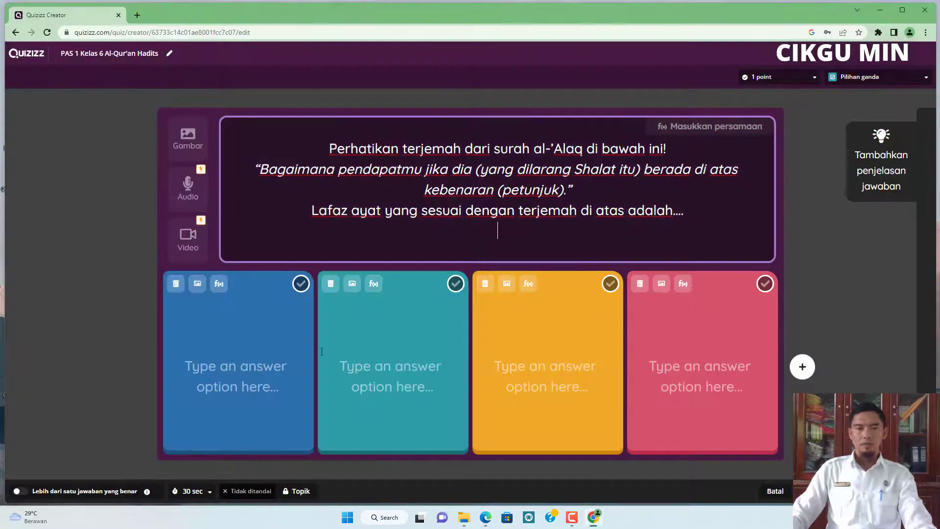
{"action": "left_click", "coordinate": [238, 372]}
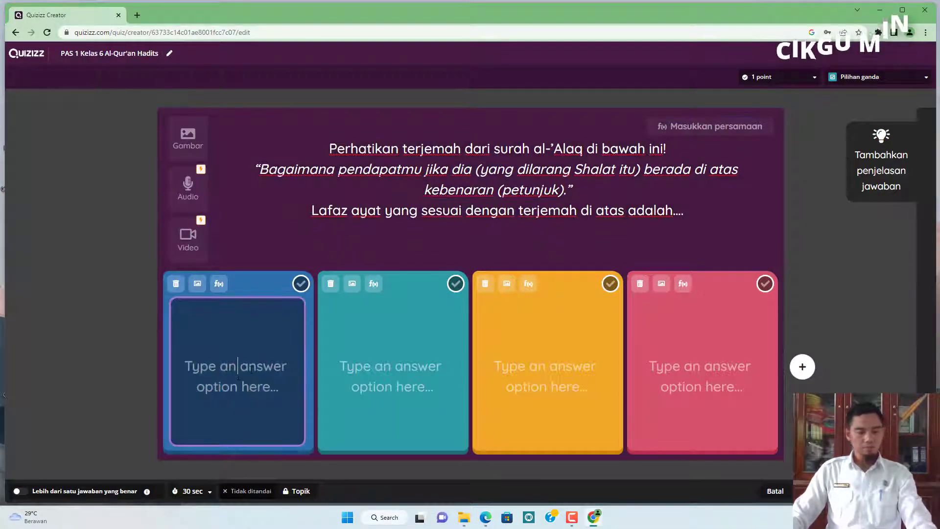
{"action": "key", "text": "ctrl+v"}
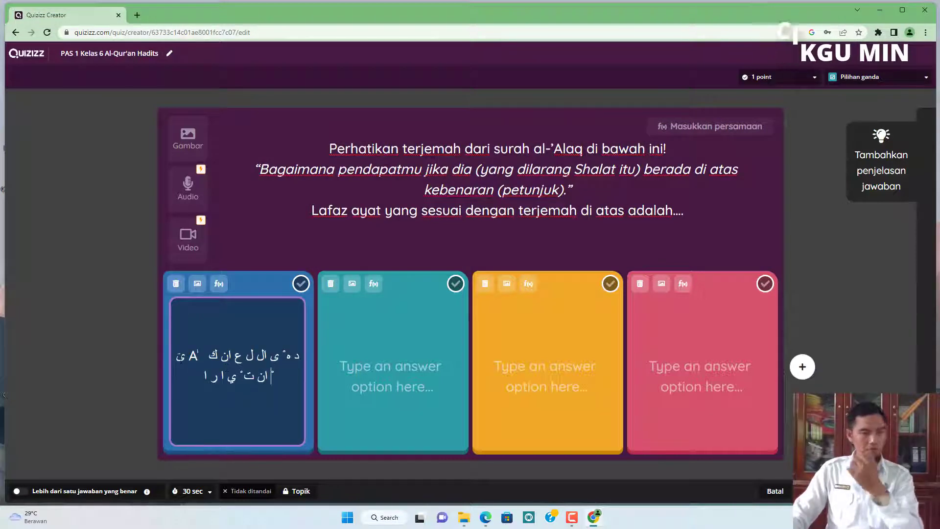
{"action": "key", "text": "ctrl+a"}
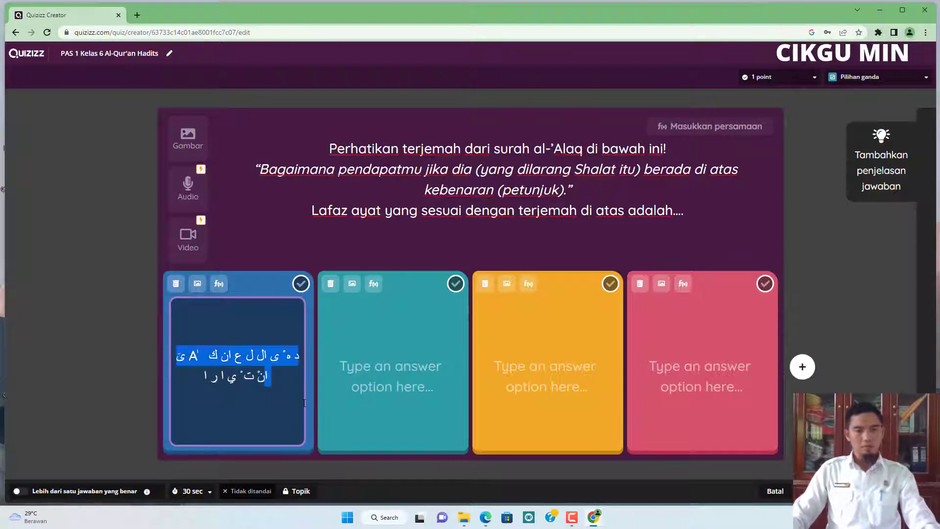
{"action": "key", "text": "BackSpace"}
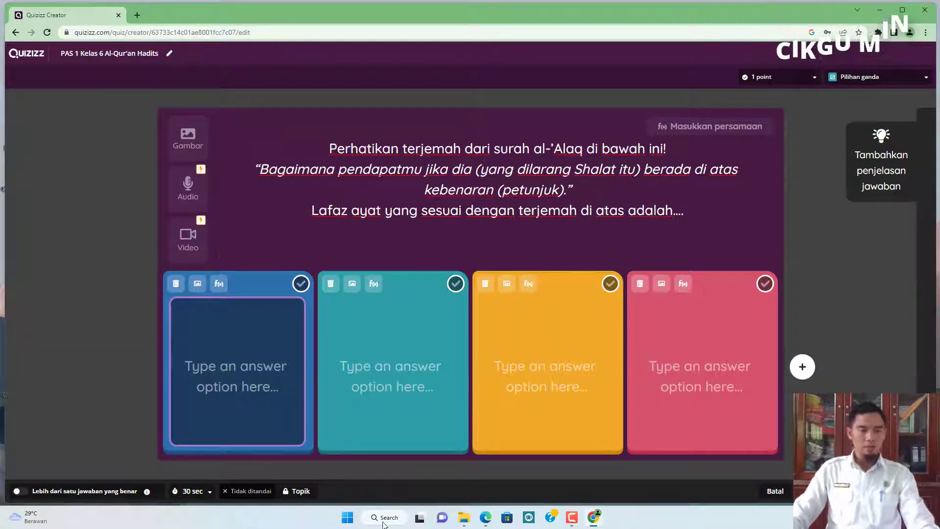
Open Paint and paste the screenshot of the PDF's assessment page into a new canvas.
{"action": "mouse_move", "coordinate": [469, 525]}
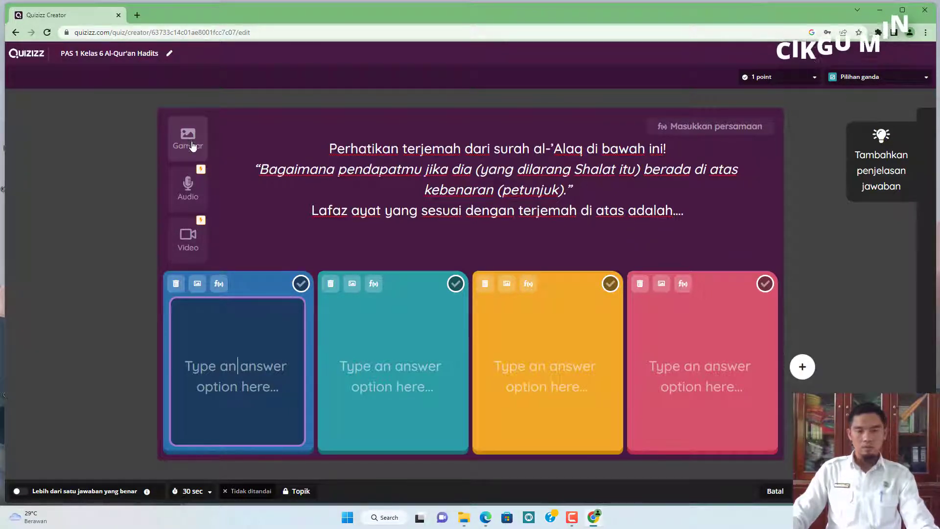
{"action": "left_click", "coordinate": [485, 519]}
{"action": "left_click", "coordinate": [225, 223]}
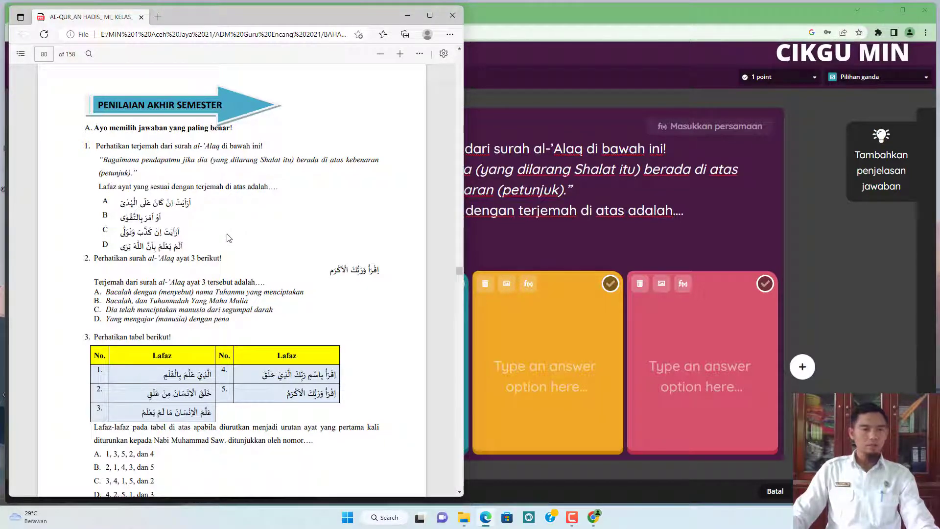
{"action": "scroll", "coordinate": [143, 221], "scroll_direction": "down", "scroll_amount": 2}
{"action": "scroll", "coordinate": [162, 220], "scroll_direction": "up", "scroll_amount": 2}
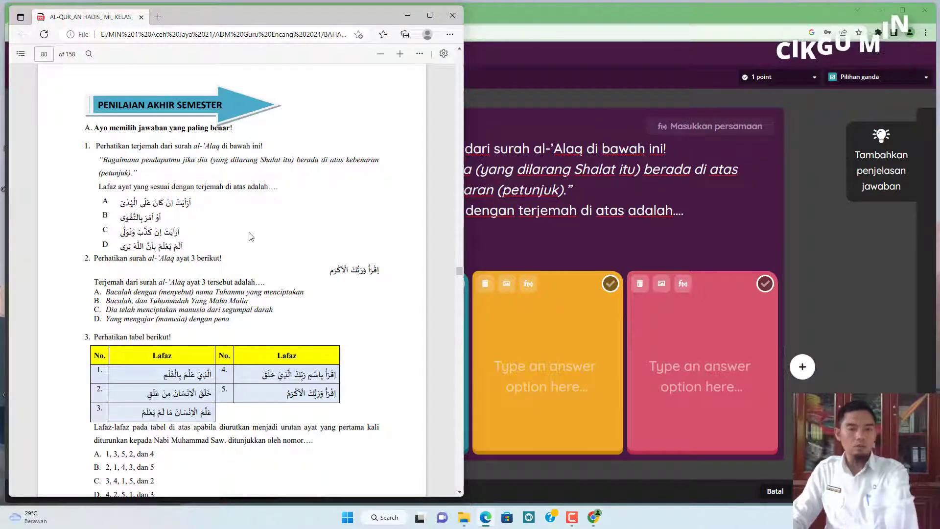
{"action": "left_click", "coordinate": [347, 521]}
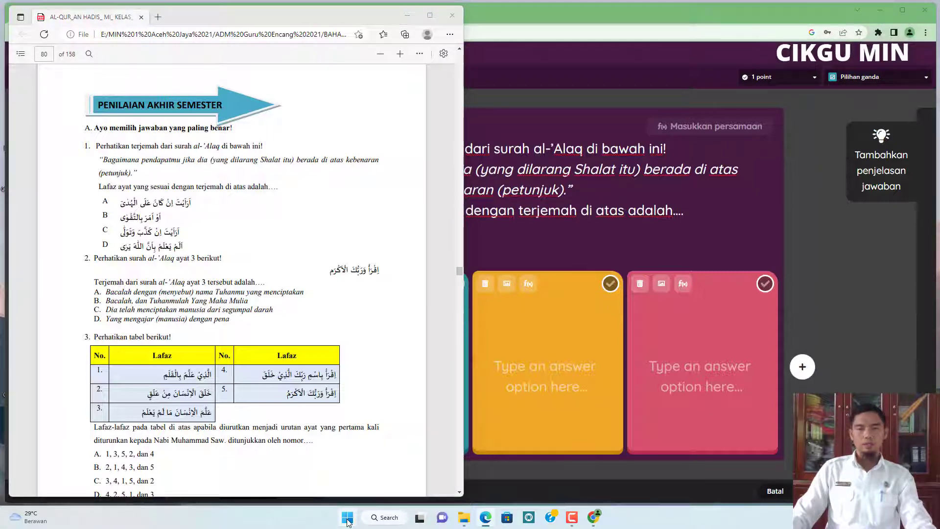
{"action": "left_click", "coordinate": [347, 521]}
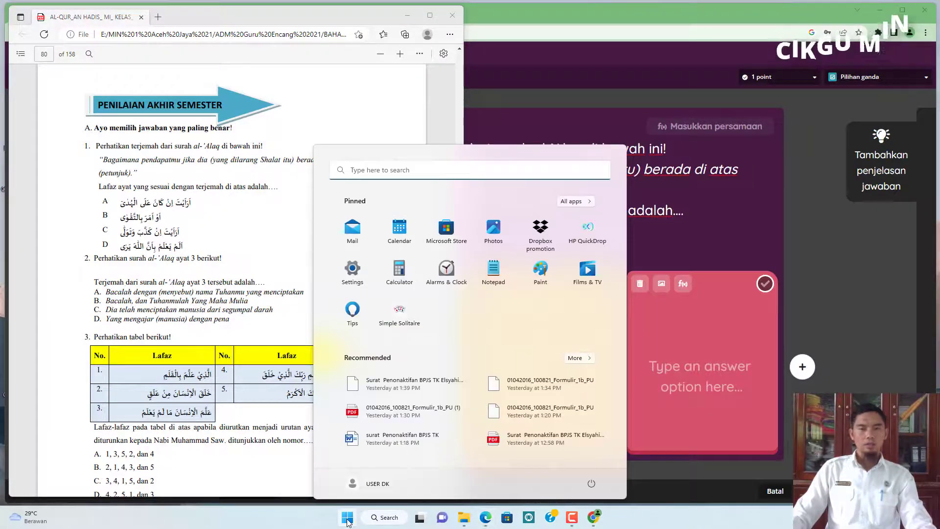
{"action": "left_click", "coordinate": [541, 272]}
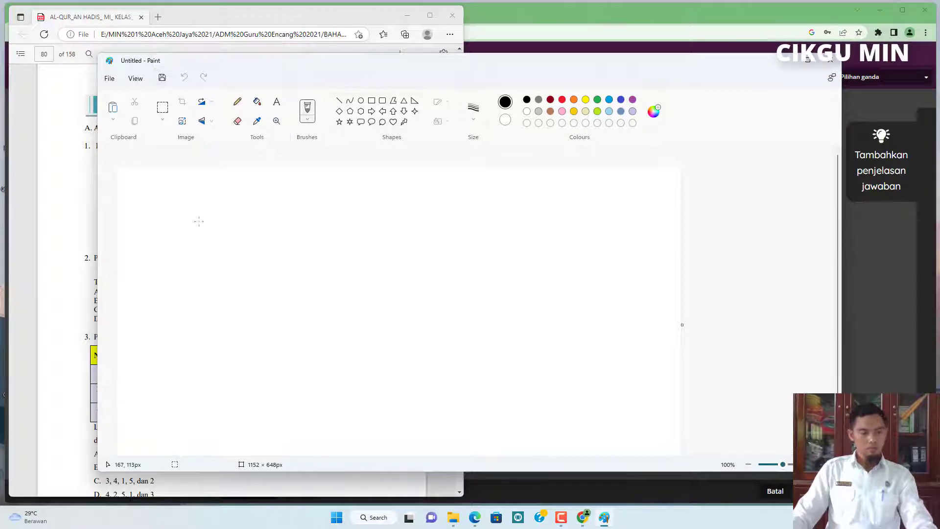
{"action": "key", "text": "ctrl+v"}
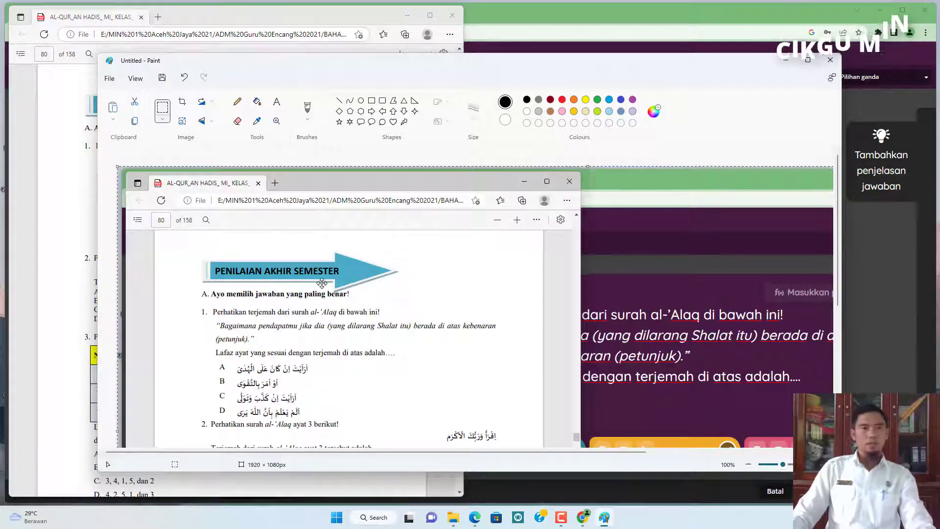
Crop the pasted image to the four Arabic answer options A to D of question 1.
{"action": "scroll", "coordinate": [321, 284], "scroll_direction": "down", "scroll_amount": 5}
{"action": "scroll", "coordinate": [322, 284], "scroll_direction": "up", "scroll_amount": 5}
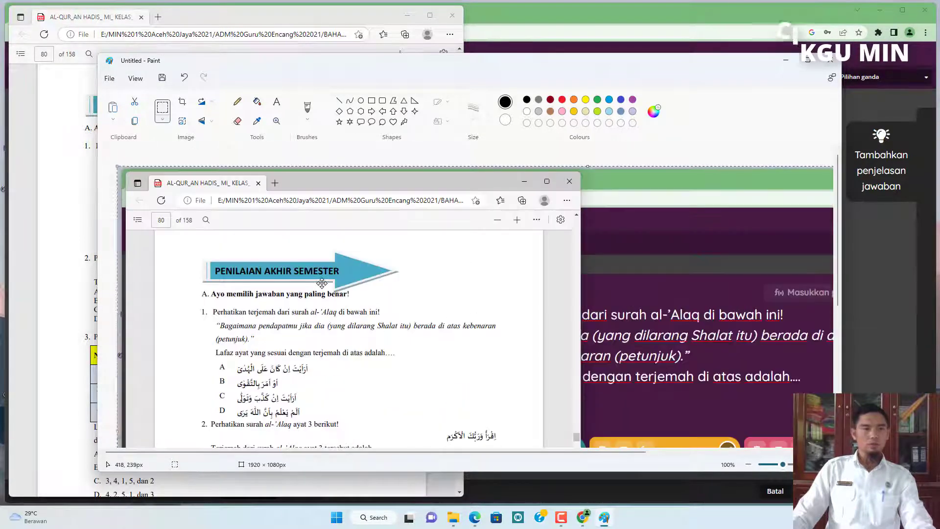
{"action": "scroll", "coordinate": [321, 283], "scroll_direction": "down", "scroll_amount": 5}
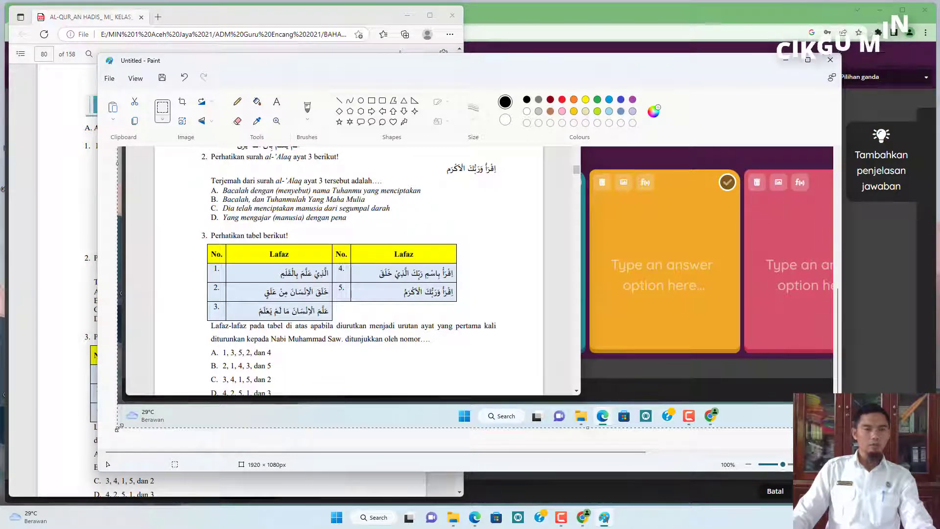
{"action": "scroll", "coordinate": [190, 170], "scroll_direction": "up", "scroll_amount": 4}
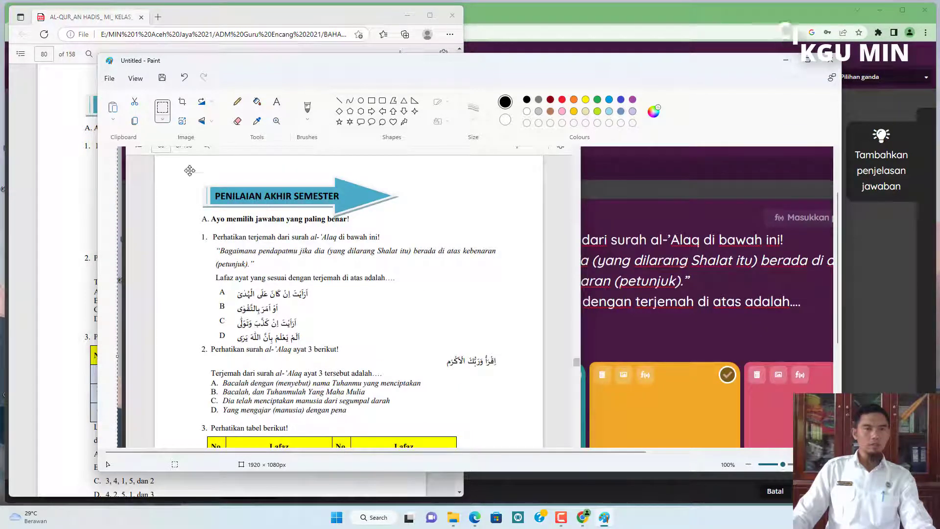
{"action": "left_click", "coordinate": [182, 101]}
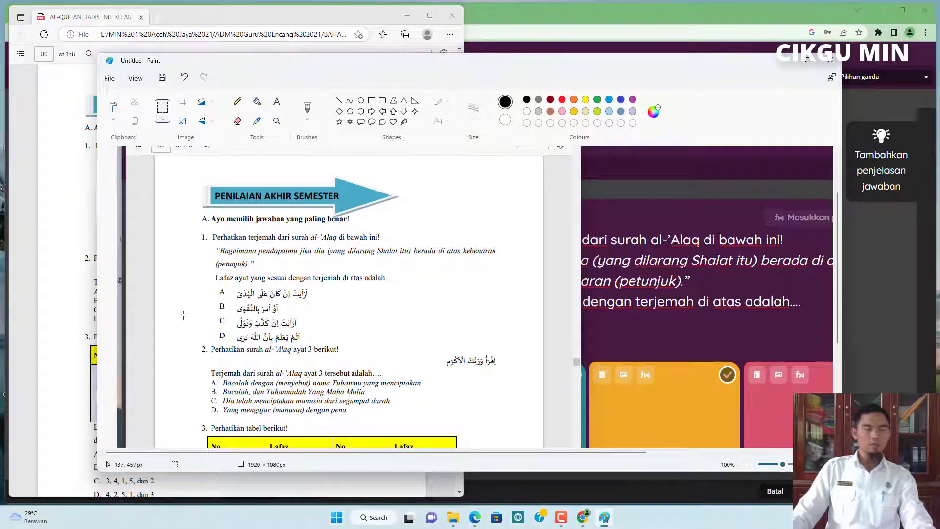
{"action": "scroll", "coordinate": [183, 315], "scroll_direction": "down", "scroll_amount": 4}
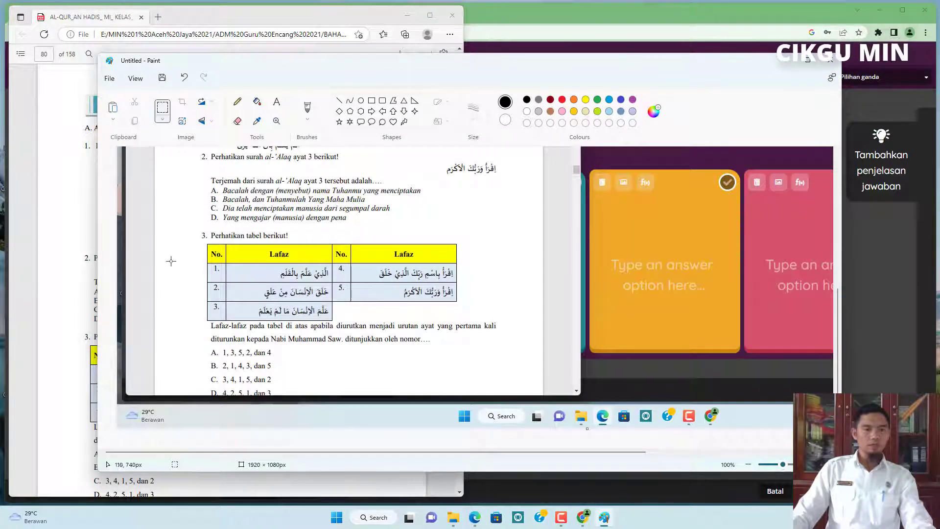
{"action": "scroll", "coordinate": [259, 245], "scroll_direction": "up", "scroll_amount": 3}
{"action": "scroll", "coordinate": [259, 245], "scroll_direction": "down", "scroll_amount": 2}
{"action": "scroll", "coordinate": [258, 244], "scroll_direction": "up", "scroll_amount": 1}
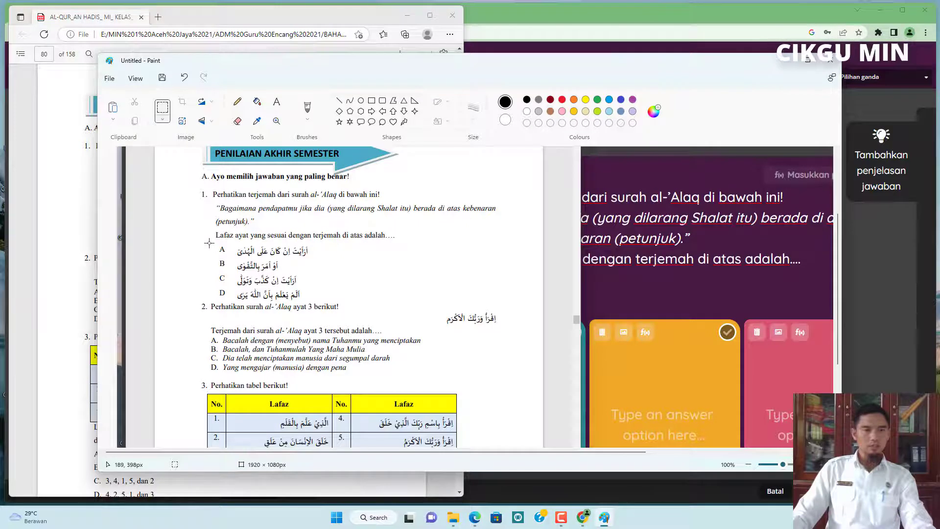
{"action": "mouse_move", "coordinate": [207, 241]}
{"action": "left_mouse_down"}
{"action": "mouse_move", "coordinate": [209, 259]}
{"action": "mouse_move", "coordinate": [345, 301]}
{"action": "left_mouse_up"}
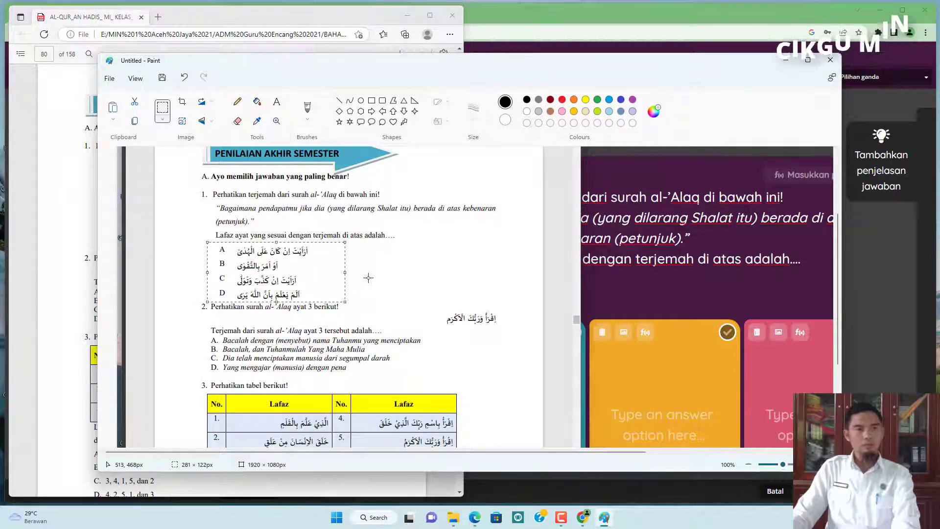
{"action": "left_click", "coordinate": [185, 105]}
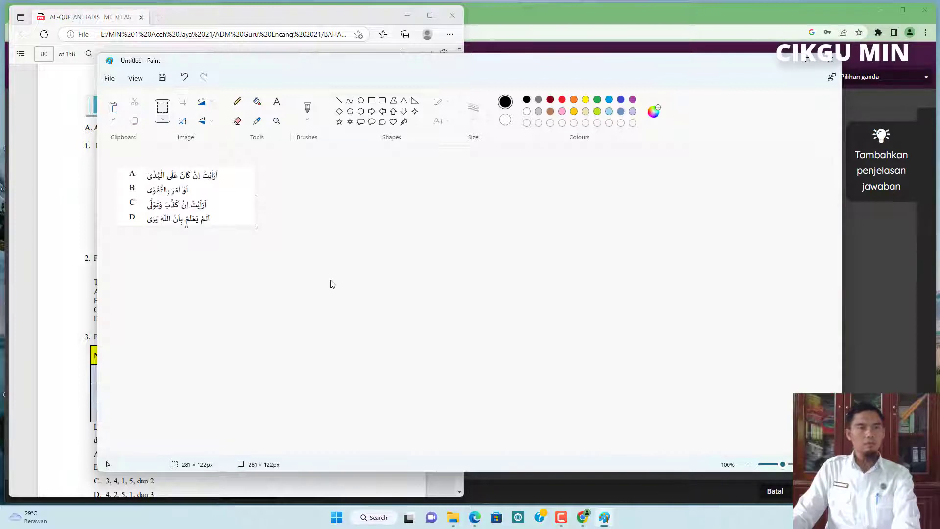
{"action": "left_click", "coordinate": [231, 269]}
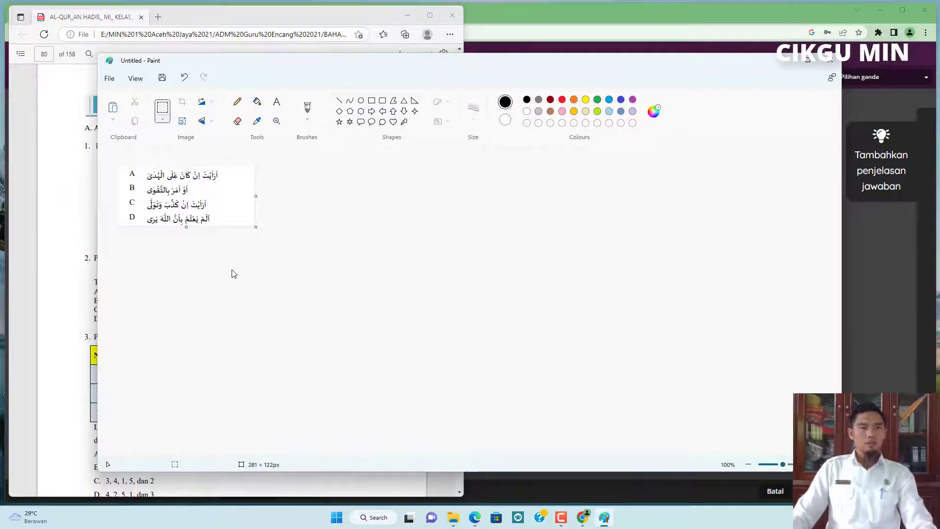
Save the cropped image as a JPEG named soal PAS 1 in the 2. Al-Qur'an Hadits folder.
{"action": "left_click", "coordinate": [162, 83]}
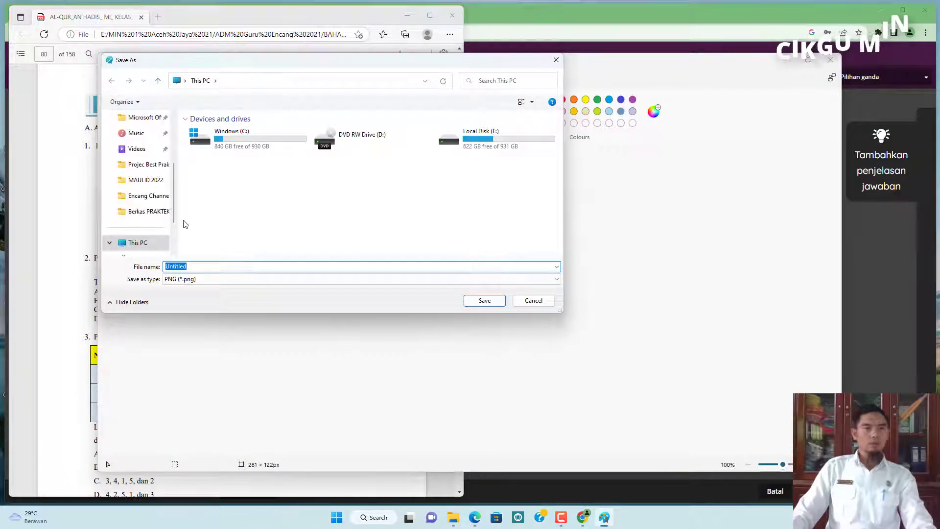
{"action": "scroll", "coordinate": [157, 198], "scroll_direction": "down", "scroll_amount": 2}
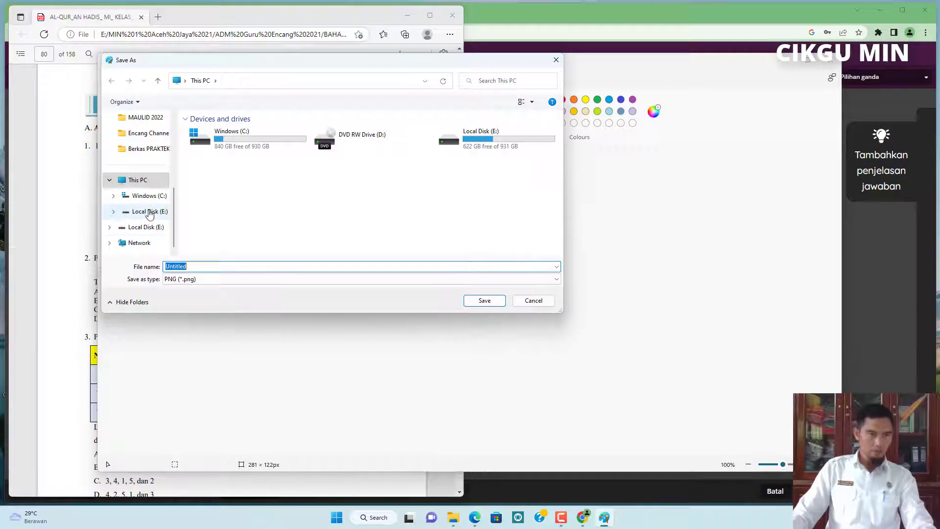
{"action": "left_click", "coordinate": [146, 211]}
{"action": "left_click", "coordinate": [238, 148]}
{"action": "double_click", "coordinate": [238, 148]}
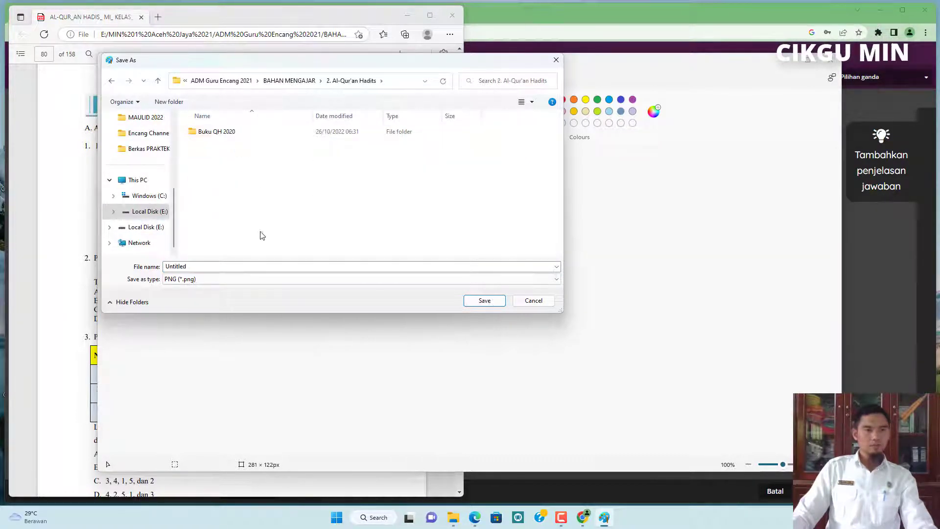
{"action": "left_click", "coordinate": [238, 280]}
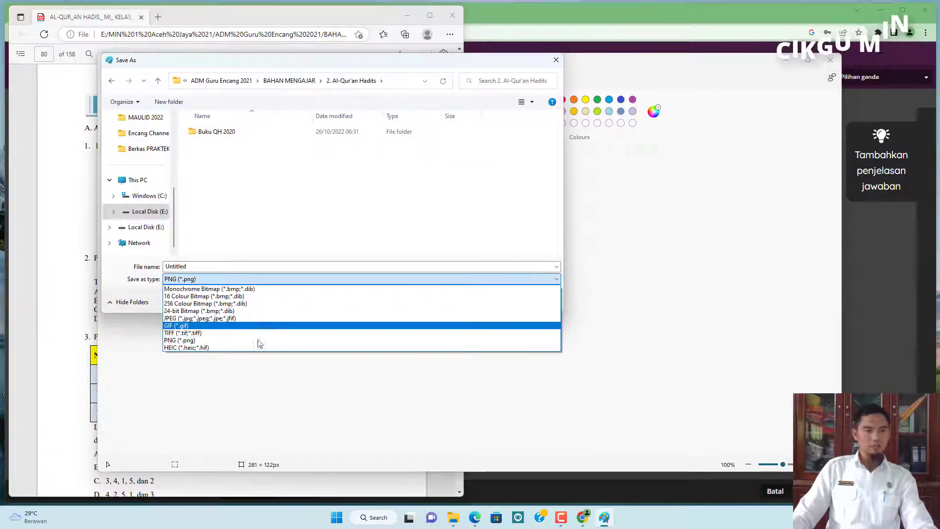
{"action": "left_click", "coordinate": [239, 318]}
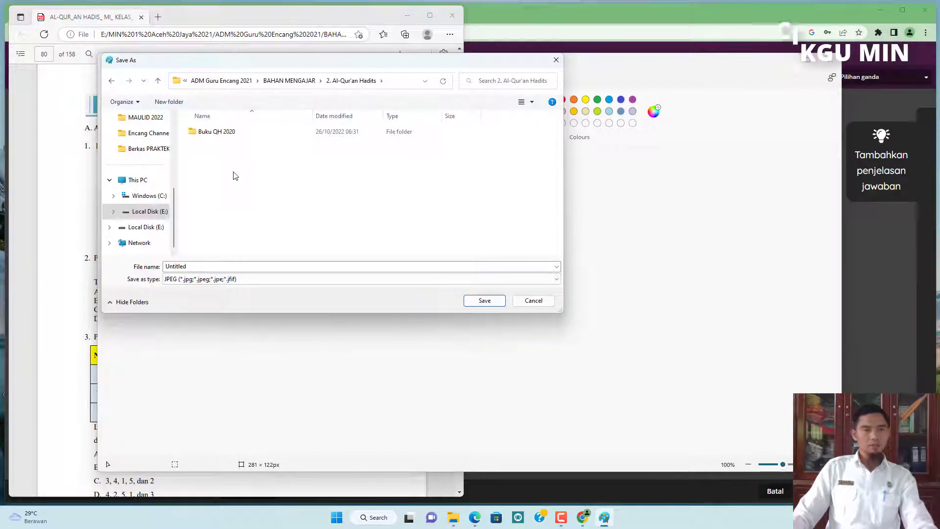
{"action": "double_click", "coordinate": [192, 267]}
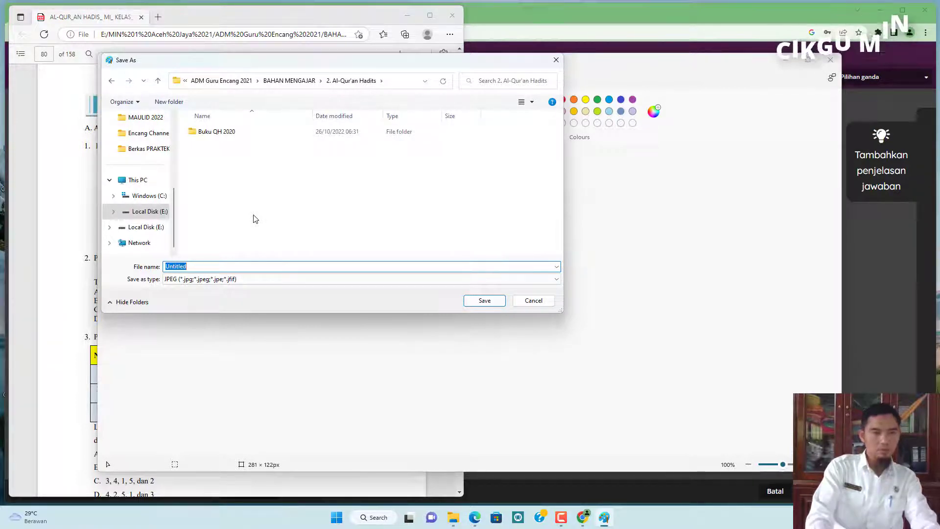
{"action": "type", "text": "1"}
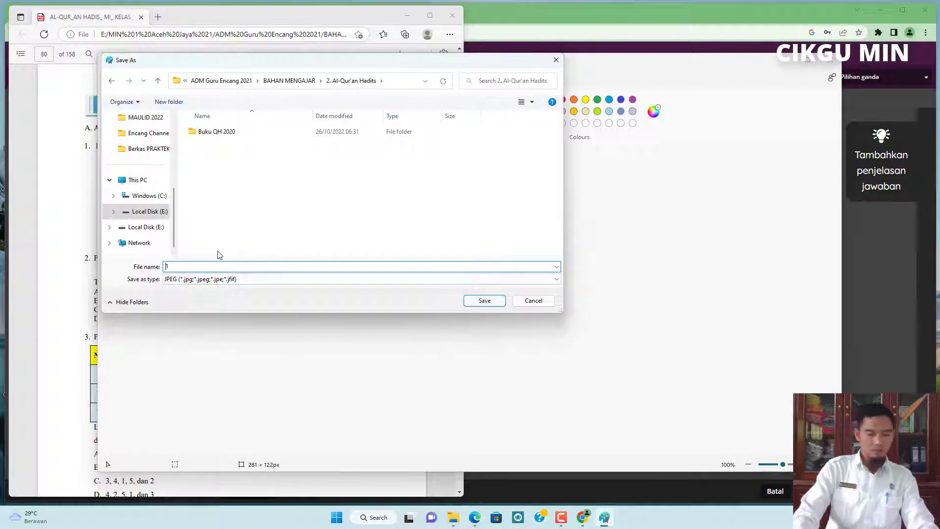
{"action": "type", "text": "soal 1"}
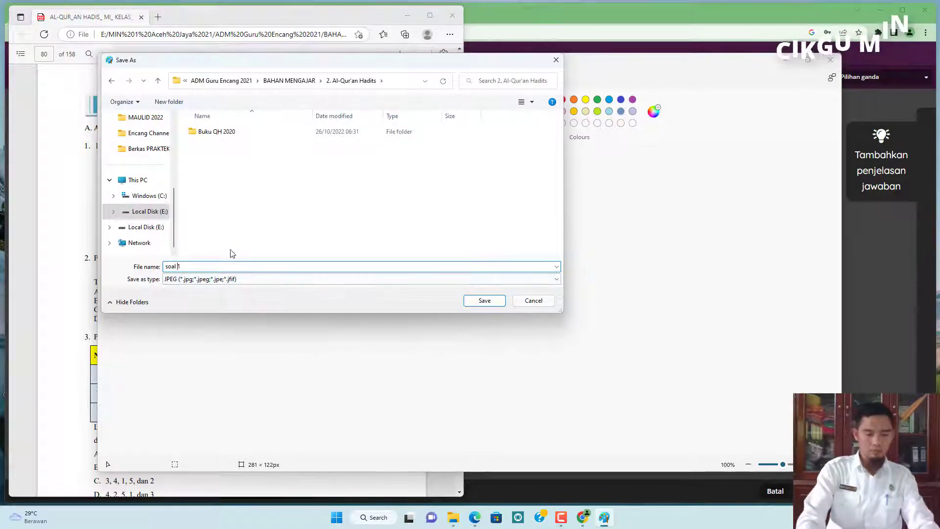
{"action": "type", "text": "PAS"}
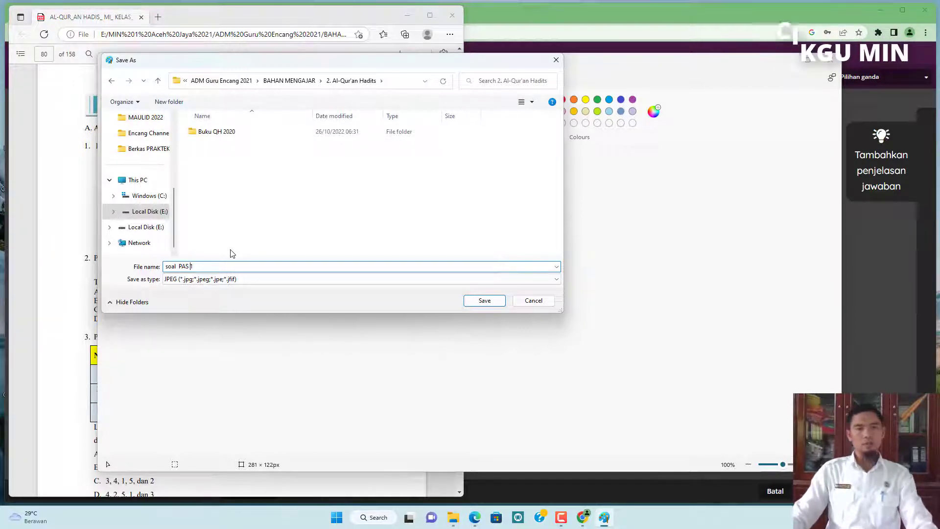
{"action": "left_click", "coordinate": [491, 301]}
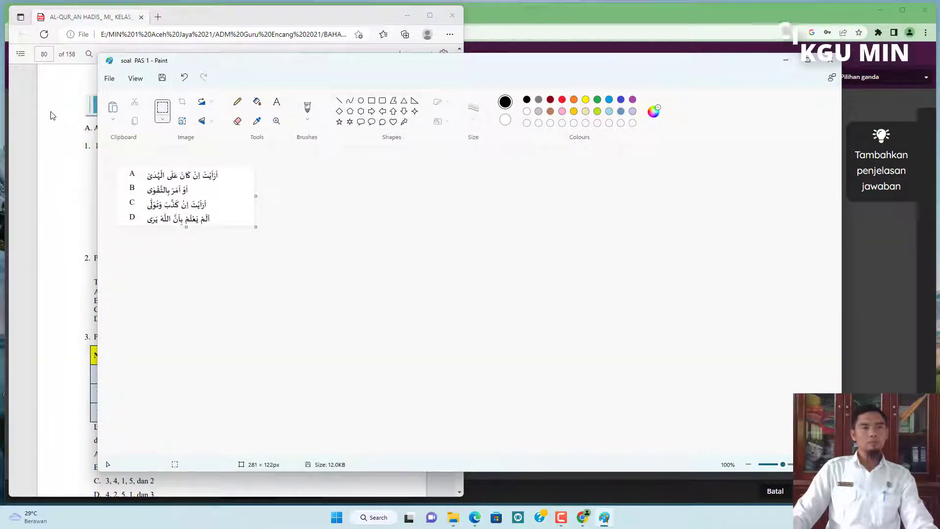
Return to the quiz editor and insert the soal PAS 1 image into the question.
{"action": "left_click", "coordinate": [665, 17]}
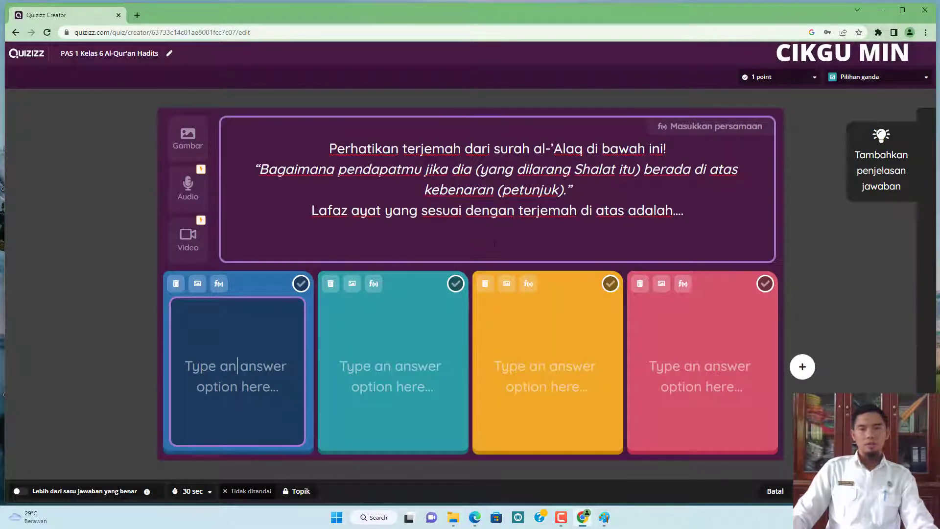
{"action": "left_click", "coordinate": [508, 251]}
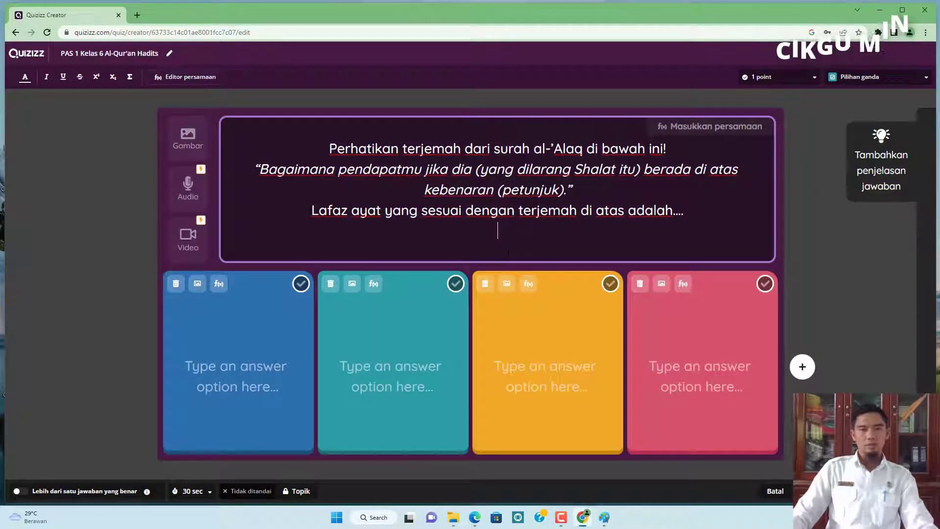
{"action": "left_click", "coordinate": [189, 140]}
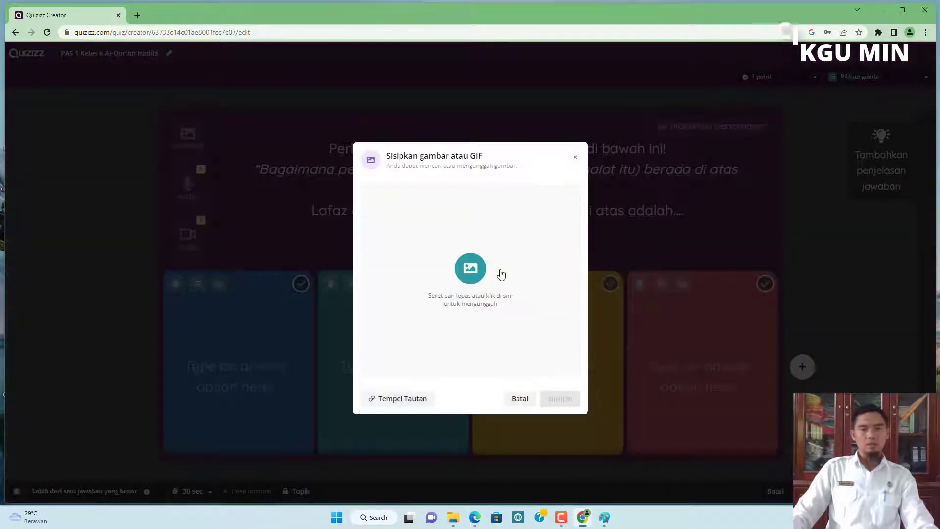
{"action": "left_click", "coordinate": [471, 282]}
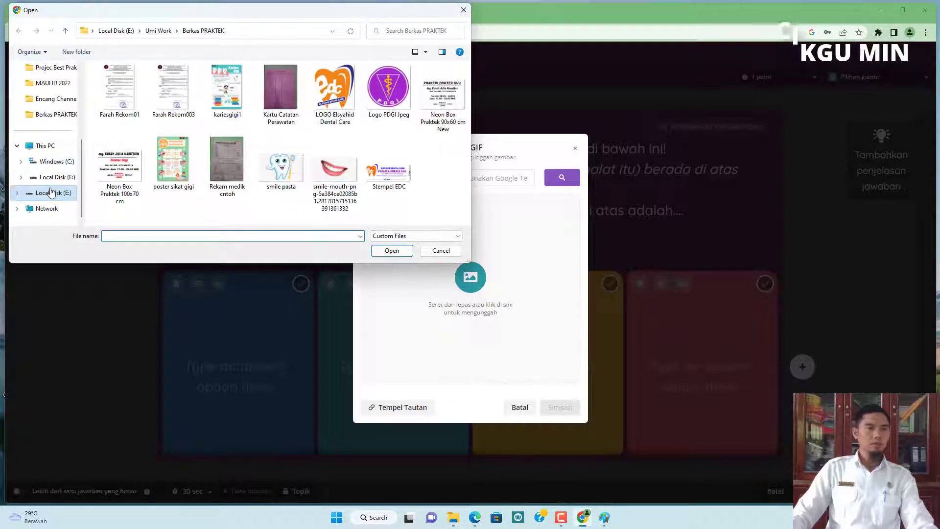
{"action": "left_click", "coordinate": [117, 31]}
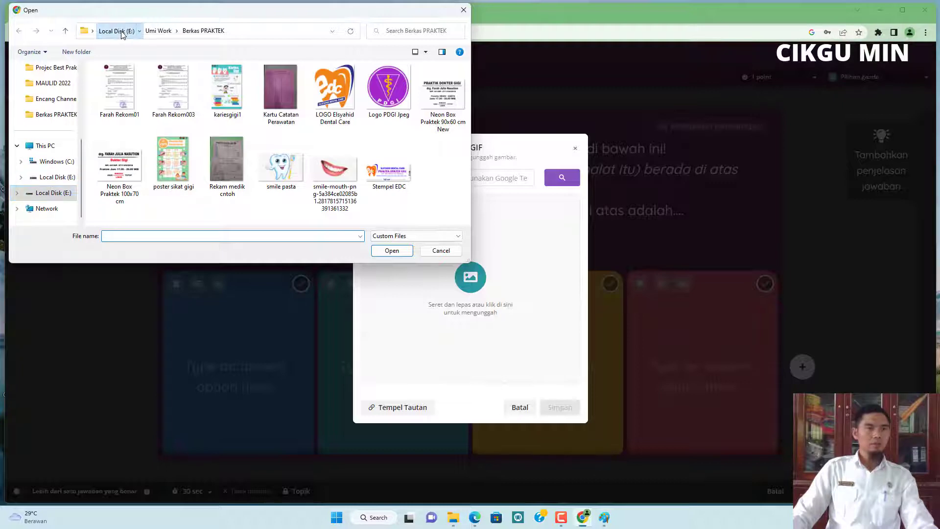
{"action": "scroll", "coordinate": [204, 147], "scroll_direction": "down", "scroll_amount": 8}
{"action": "scroll", "coordinate": [204, 150], "scroll_direction": "up", "scroll_amount": 9}
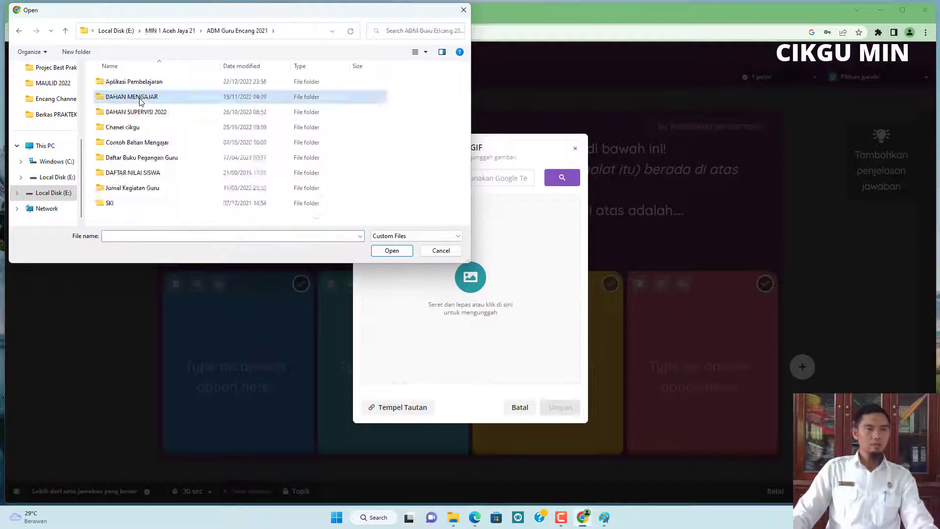
{"action": "double_click", "coordinate": [141, 98]}
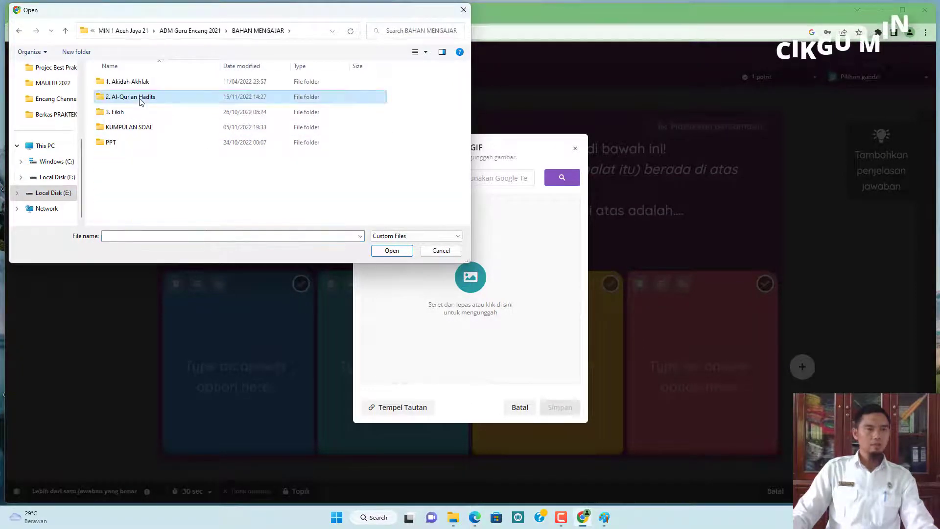
{"action": "double_click", "coordinate": [141, 97]}
{"action": "left_click", "coordinate": [188, 105]}
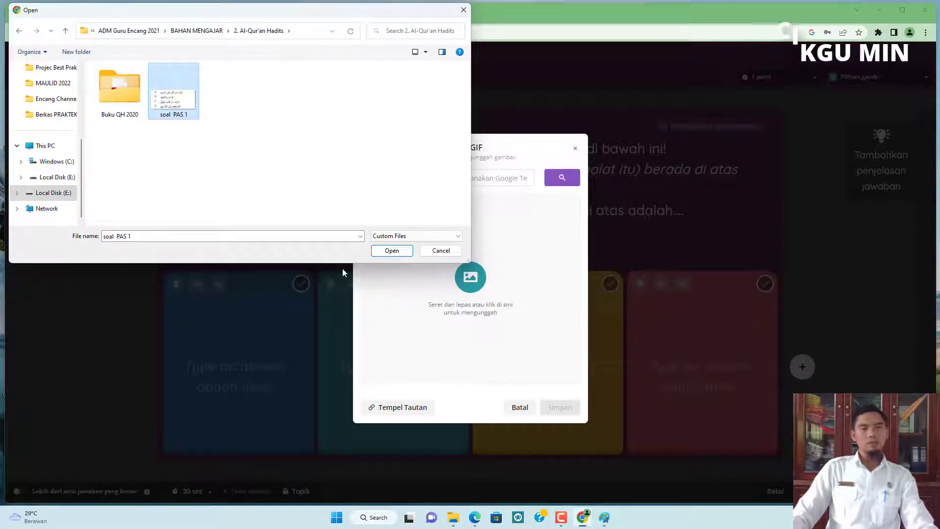
{"action": "left_click", "coordinate": [390, 250]}
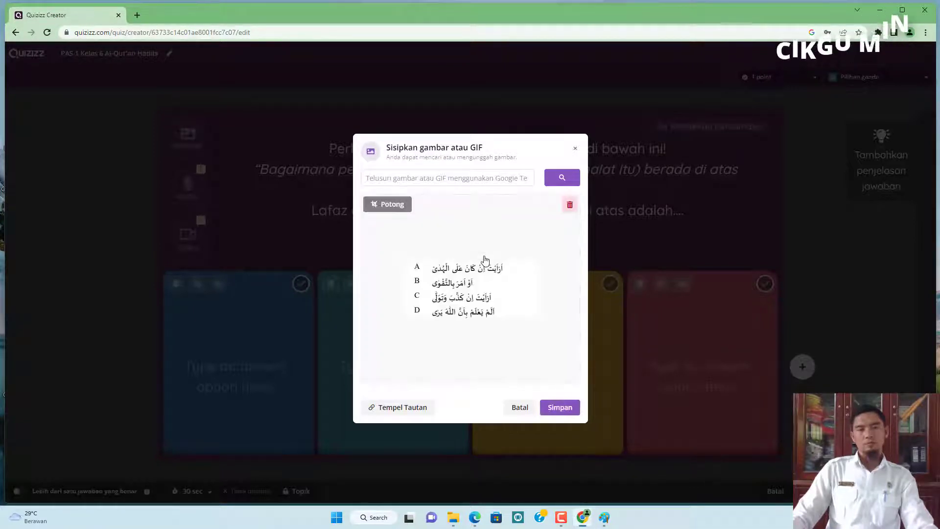
{"action": "left_click", "coordinate": [560, 409]}
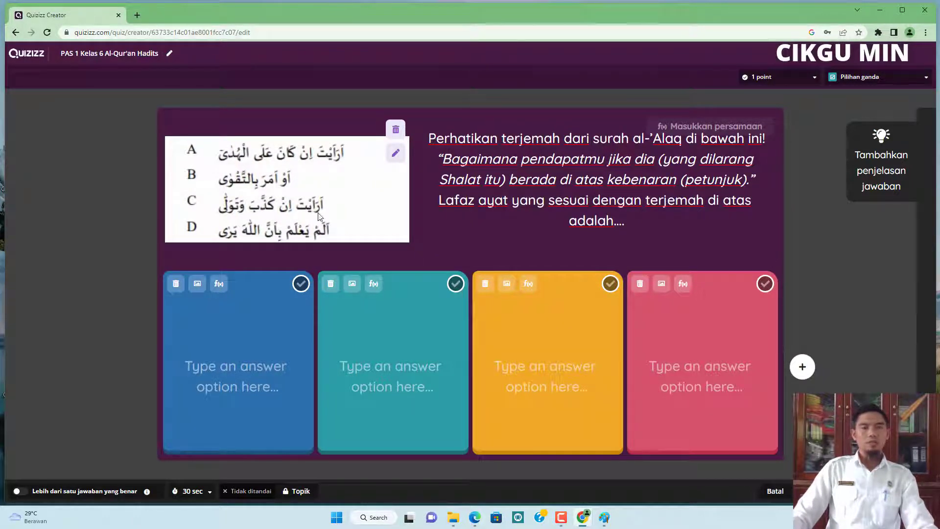
Enter A, B, C and D as the four answer options and mark A as the correct answer.
{"action": "left_click", "coordinate": [237, 366]}
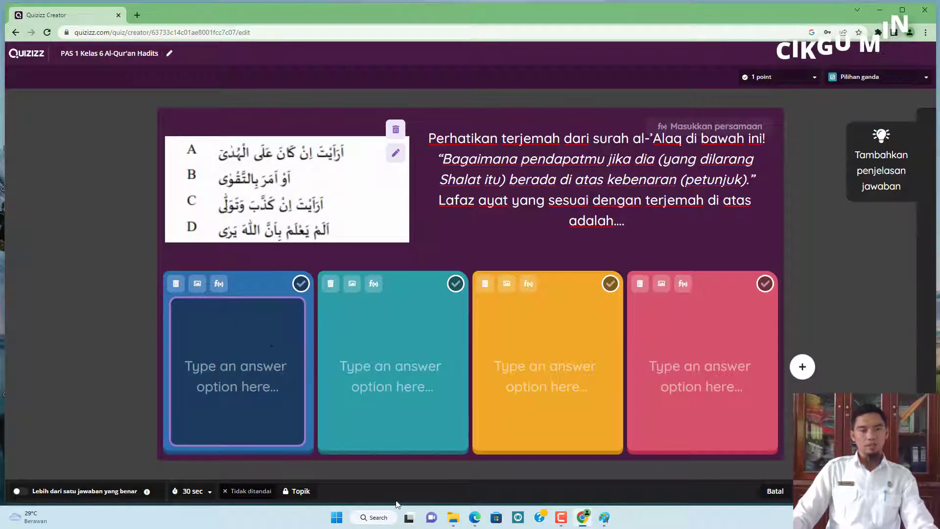
{"action": "type", "text": "A"}
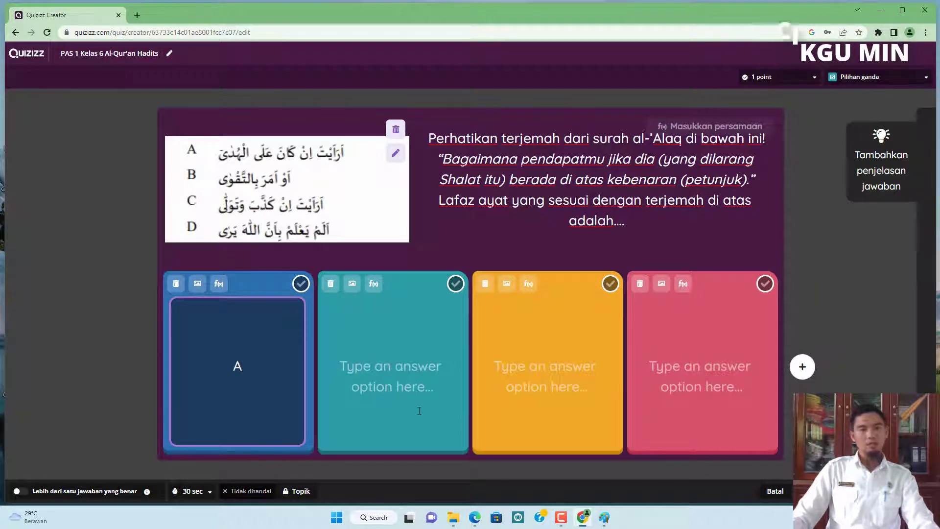
{"action": "left_click", "coordinate": [391, 365]}
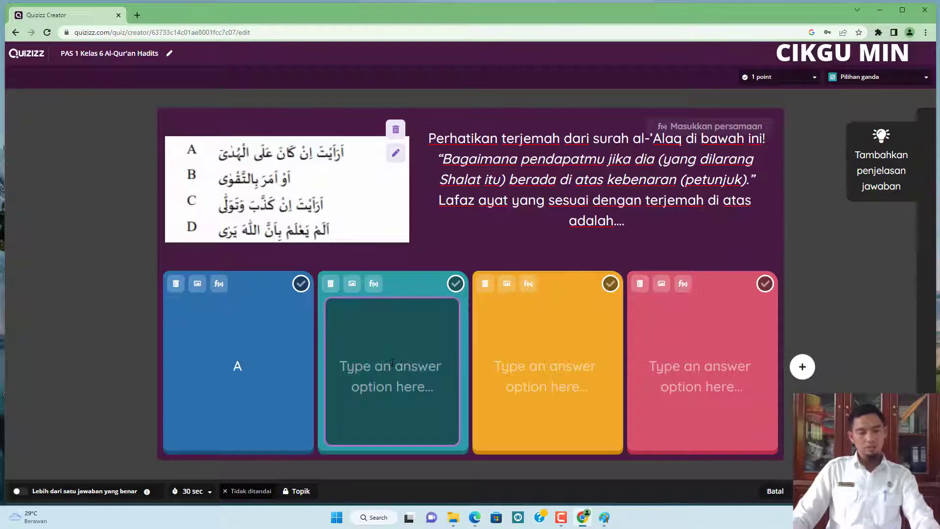
{"action": "type", "text": "B"}
{"action": "left_click", "coordinate": [560, 369]}
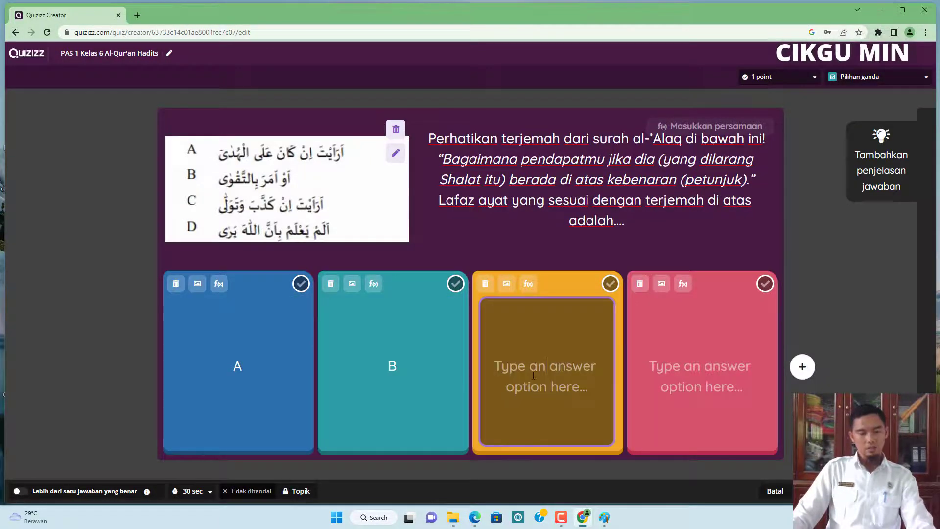
{"action": "type", "text": "C"}
{"action": "left_click", "coordinate": [701, 367]}
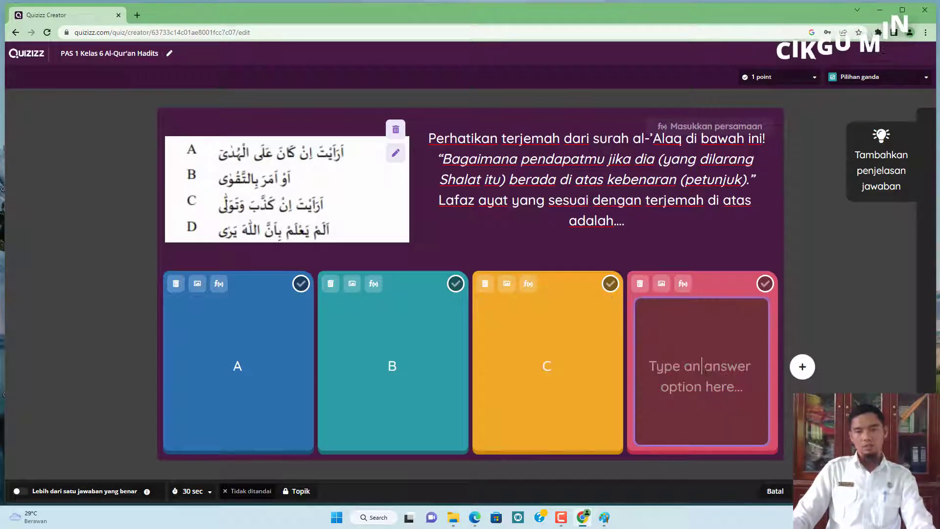
{"action": "type", "text": "D"}
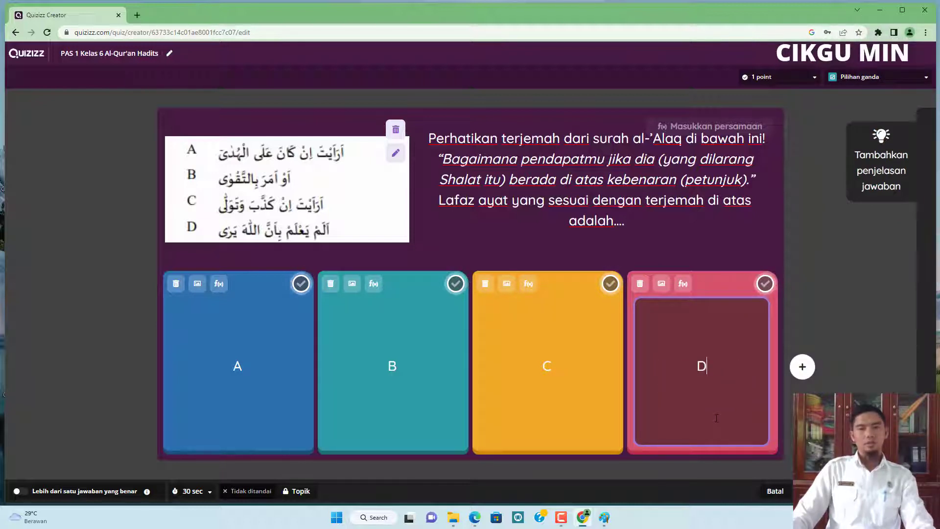
{"action": "left_click", "coordinate": [511, 179]}
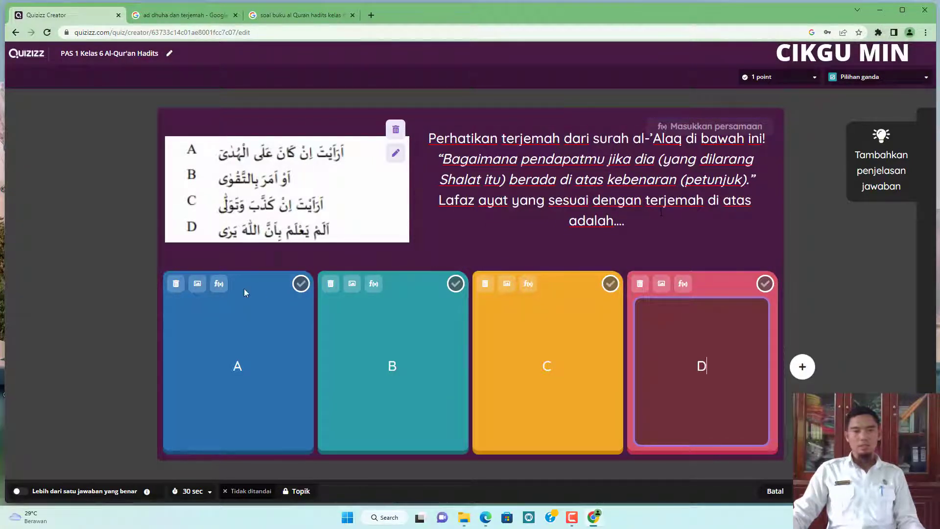
{"action": "left_click", "coordinate": [301, 285]}
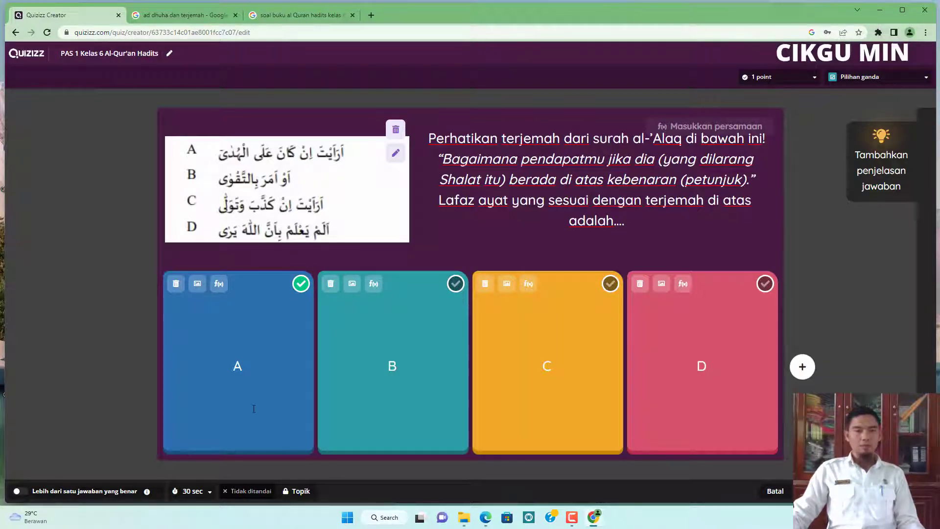
Set the question's time limit to 45 seconds.
{"action": "left_click", "coordinate": [209, 493]}
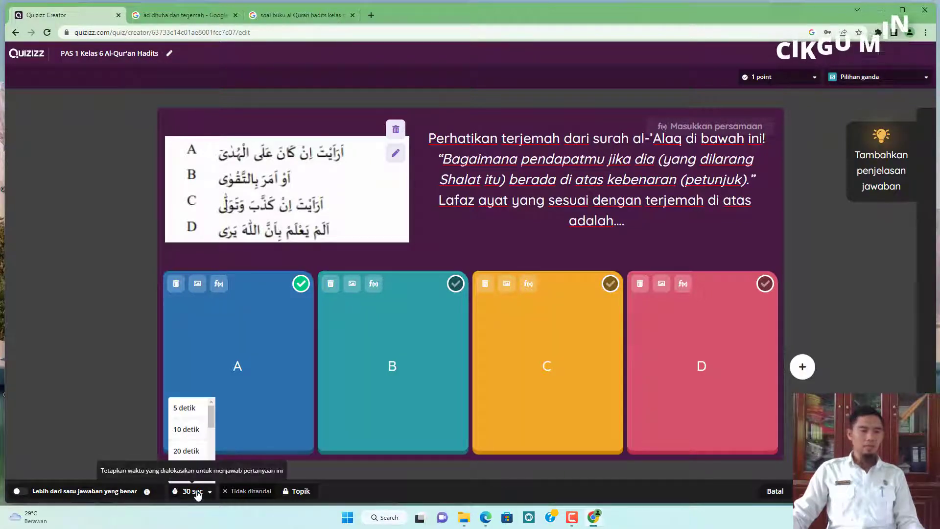
{"action": "scroll", "coordinate": [194, 442], "scroll_direction": "down", "scroll_amount": 2}
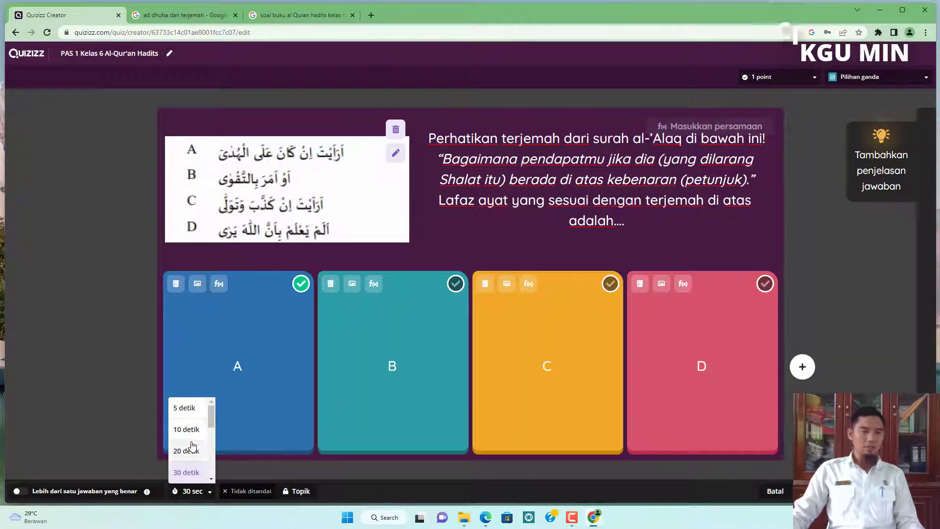
{"action": "scroll", "coordinate": [192, 445], "scroll_direction": "up", "scroll_amount": 2}
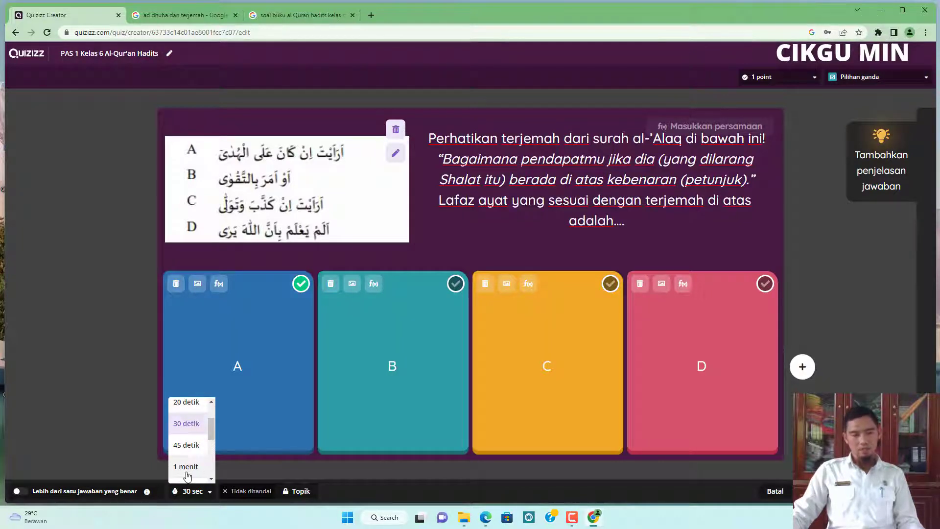
{"action": "left_click", "coordinate": [188, 446]}
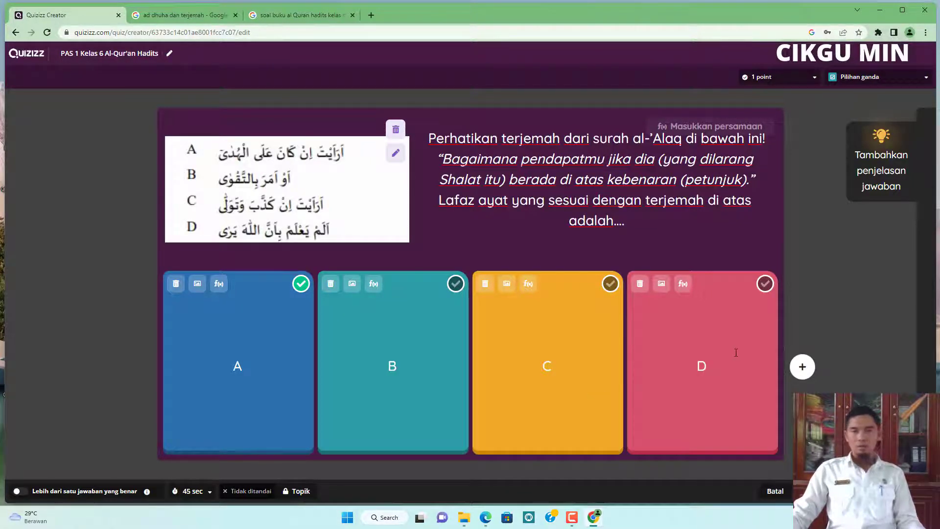
Save the multiple-choice question.
{"action": "left_click", "coordinate": [806, 82]}
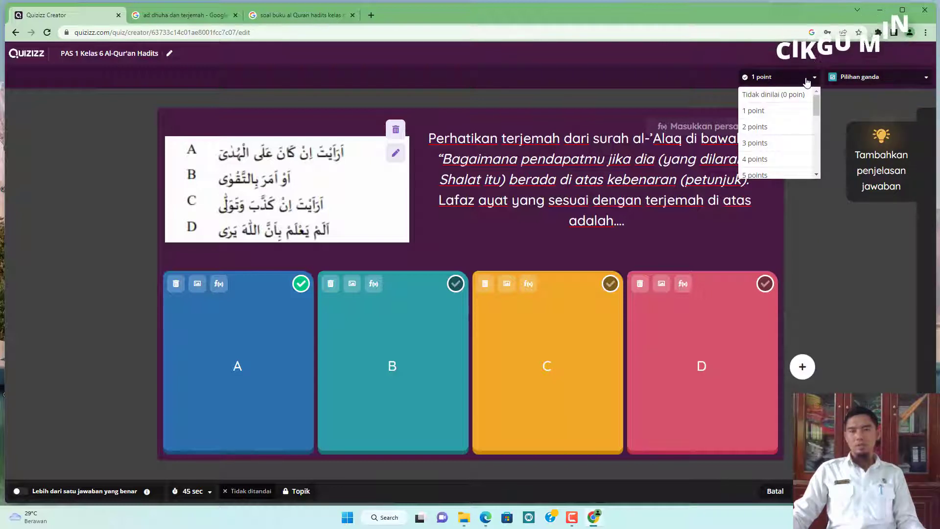
{"action": "scroll", "coordinate": [766, 147], "scroll_direction": "down", "scroll_amount": 2}
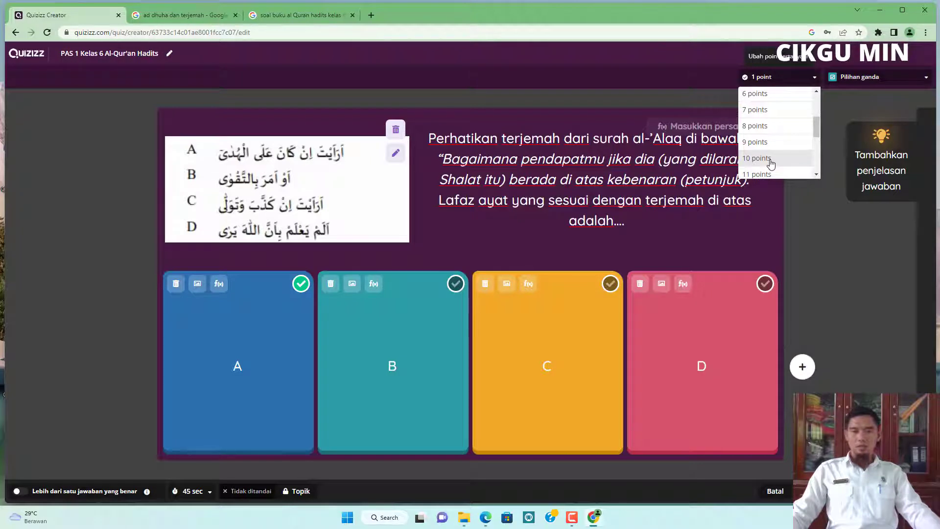
{"action": "scroll", "coordinate": [766, 147], "scroll_direction": "up", "scroll_amount": 3}
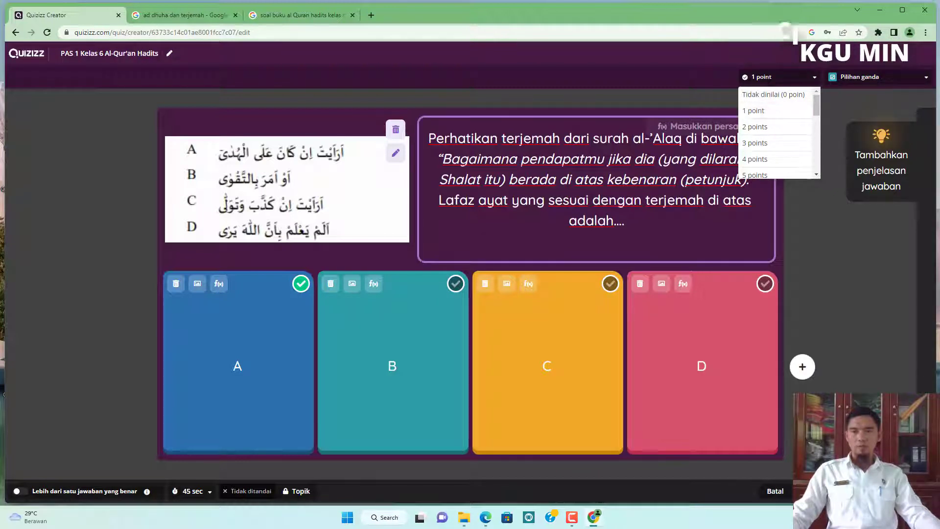
{"action": "left_click", "coordinate": [401, 258]}
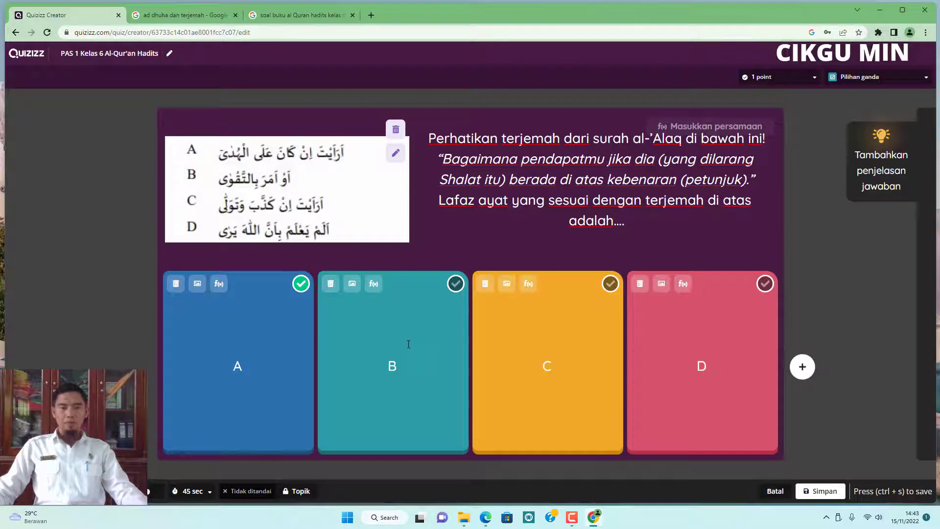
{"action": "left_click", "coordinate": [816, 492]}
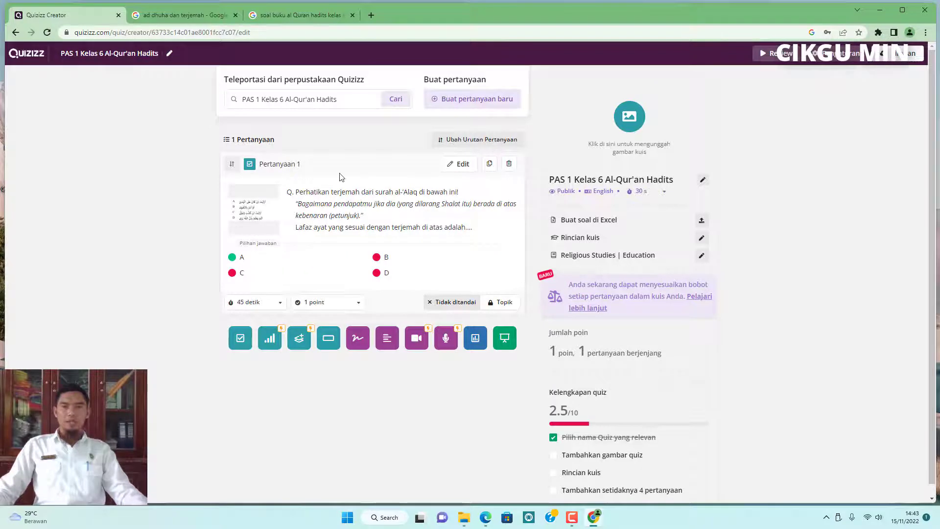
{"action": "left_click", "coordinate": [483, 100]}
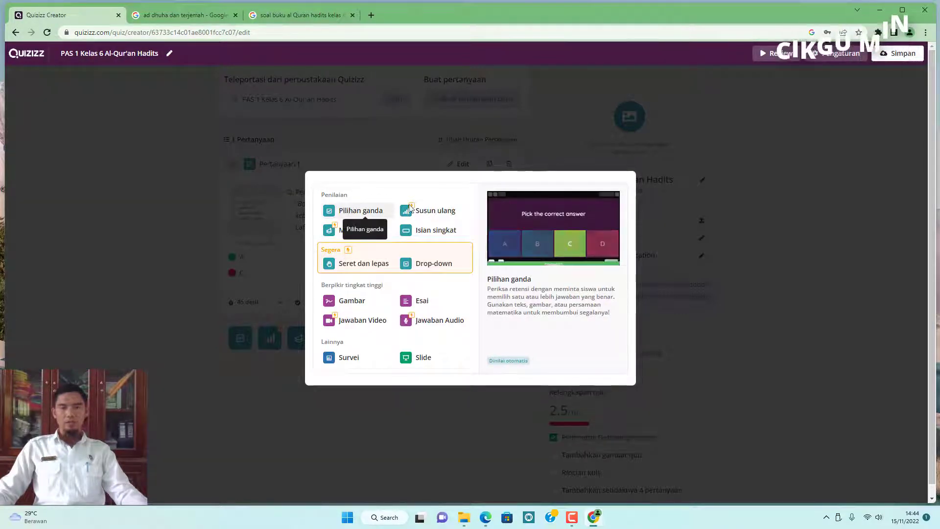
{"action": "left_click", "coordinate": [153, 234]}
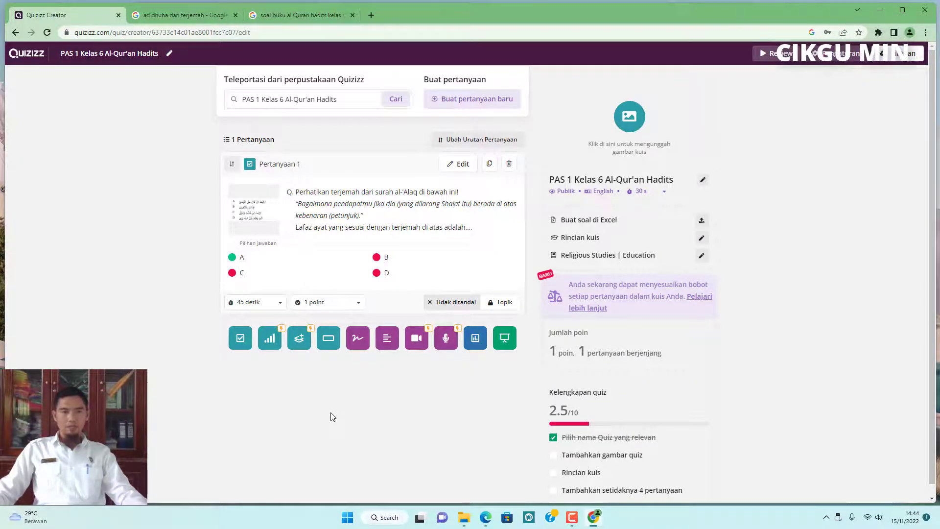
{"action": "left_click", "coordinate": [457, 102]}
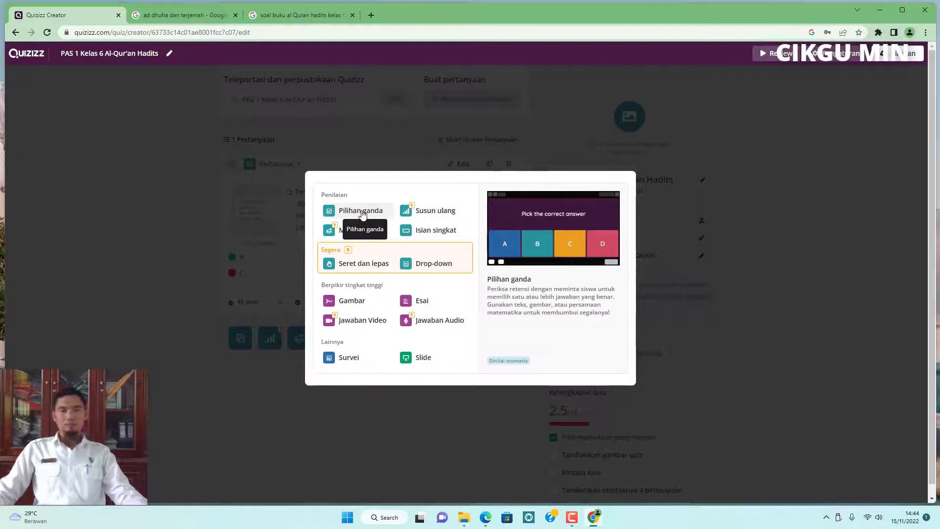
{"action": "left_click", "coordinate": [161, 184]}
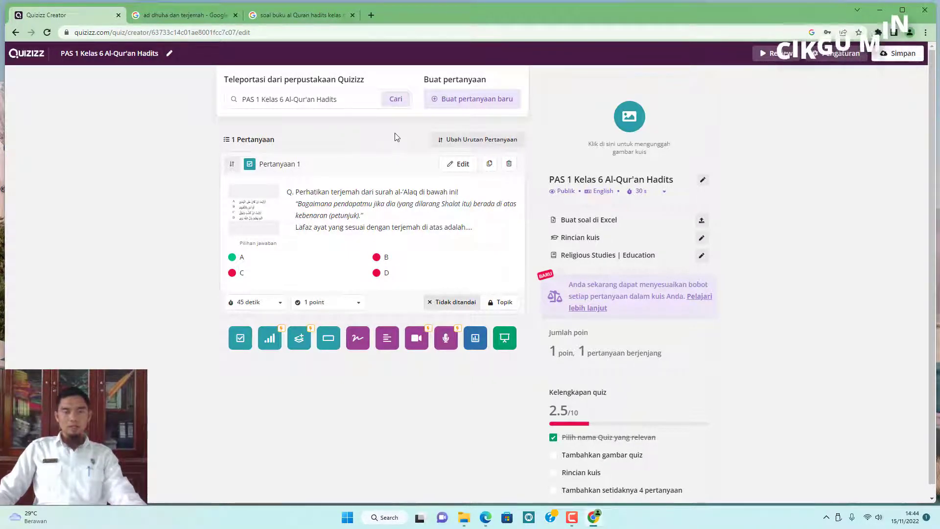
Create a new short-answer (Isian singkat) question.
{"action": "left_click", "coordinate": [489, 103]}
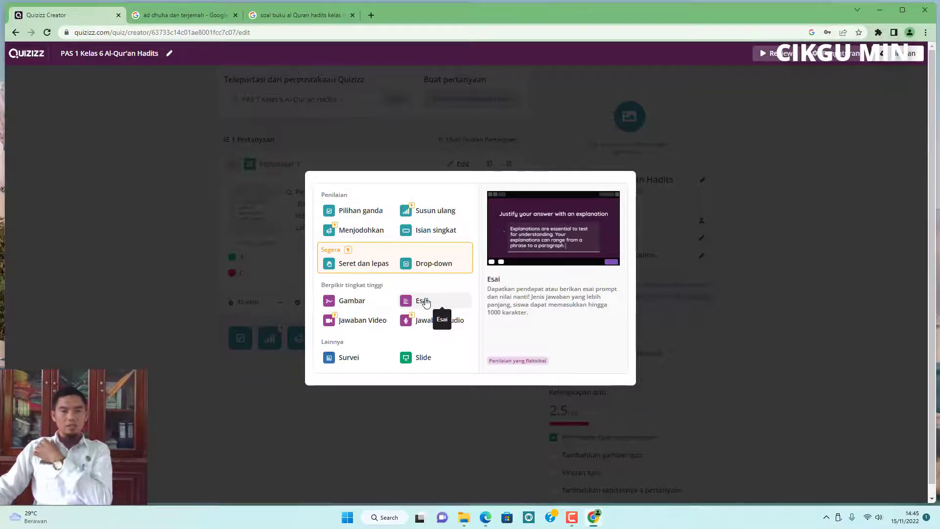
{"action": "left_click", "coordinate": [435, 230]}
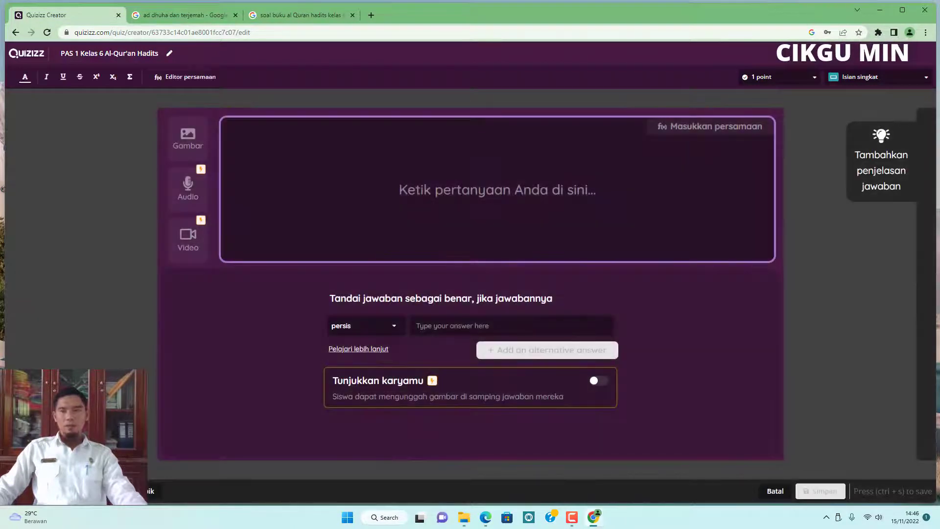
{"action": "left_click", "coordinate": [810, 81]}
{"action": "left_click", "coordinate": [811, 82]}
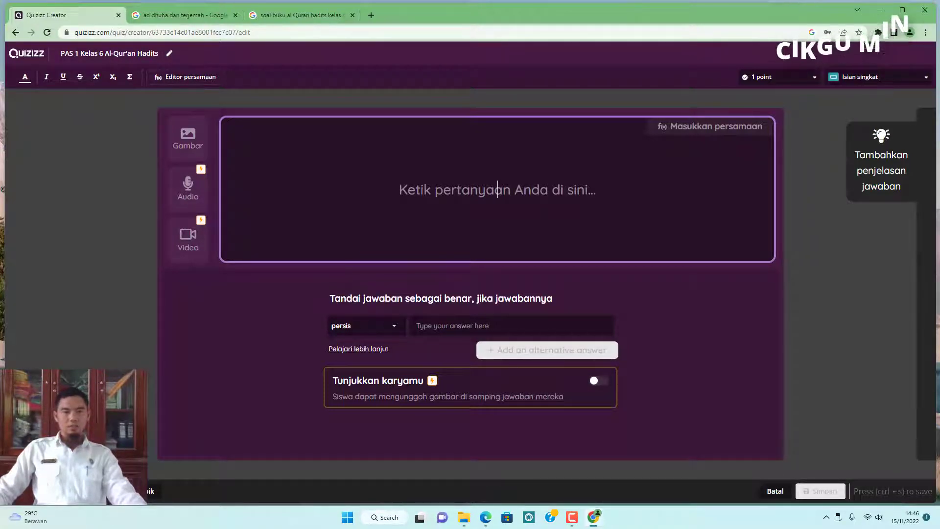
{"action": "left_click", "coordinate": [398, 330]}
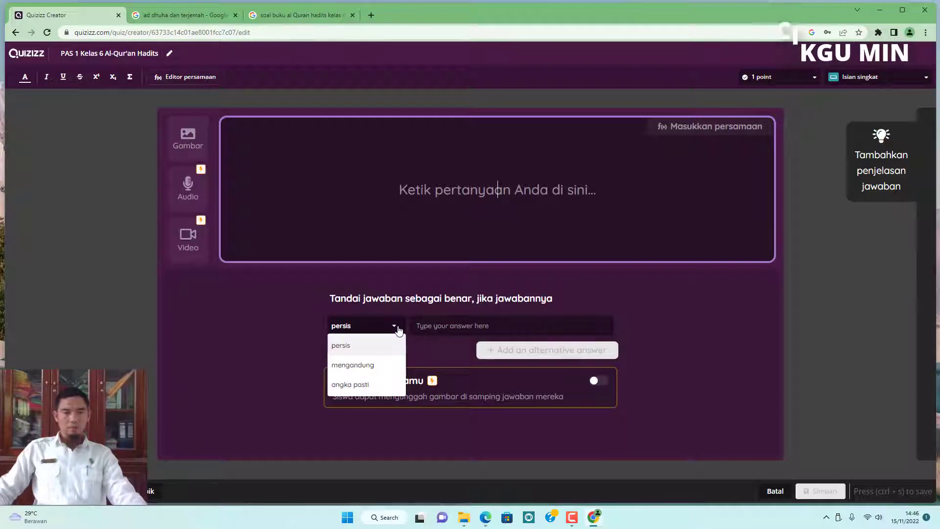
{"action": "left_click", "coordinate": [398, 329]}
{"action": "left_click", "coordinate": [445, 326]}
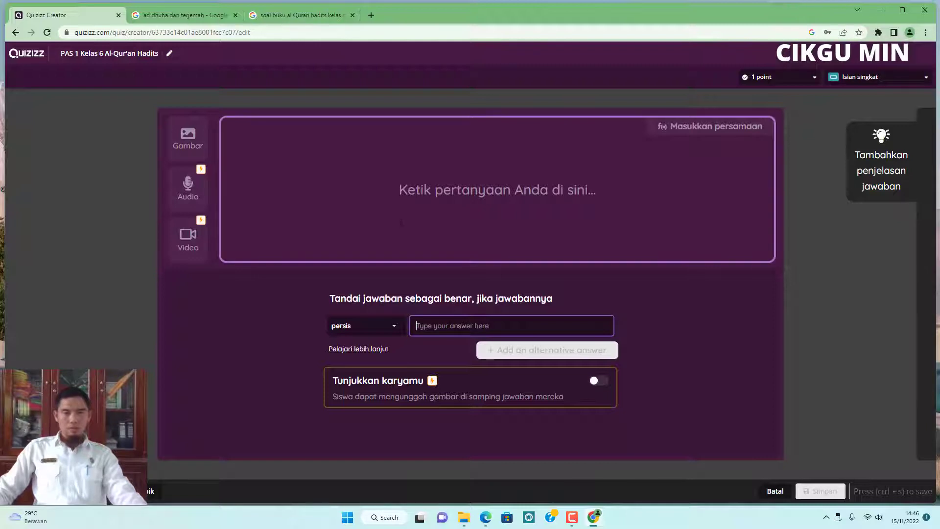
{"action": "left_click", "coordinate": [445, 212]}
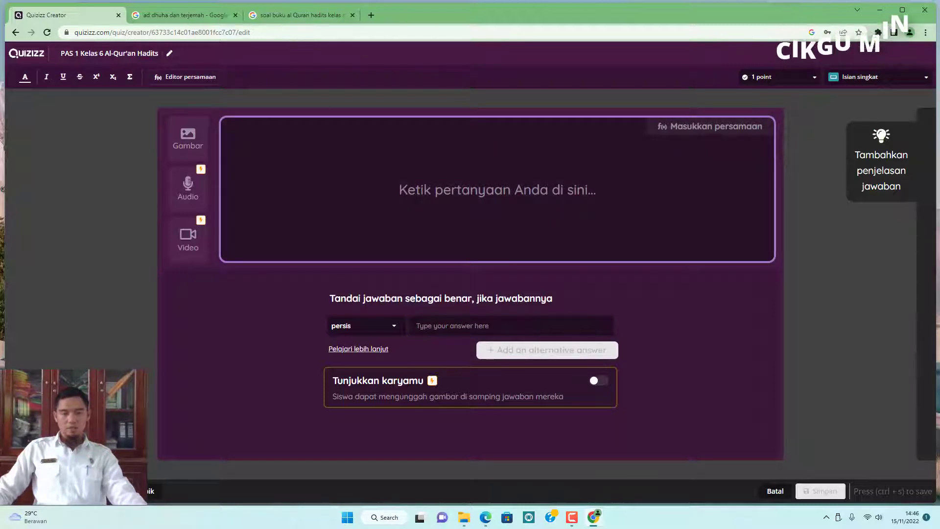
Copy the translation of surah al-'Alaq verse 1 from the textbook PDF and paste it into the question text.
{"action": "left_click", "coordinate": [486, 517]}
{"action": "scroll", "coordinate": [323, 219], "scroll_direction": "down", "scroll_amount": 5}
{"action": "scroll", "coordinate": [322, 216], "scroll_direction": "down", "scroll_amount": 9}
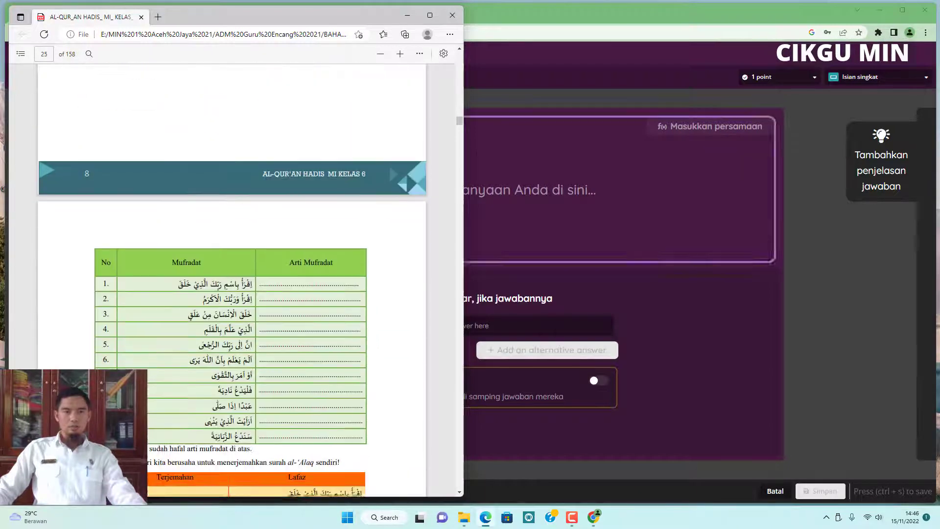
{"action": "left_click_drag", "start_coordinate": [460, 124], "coordinate": [464, 106]}
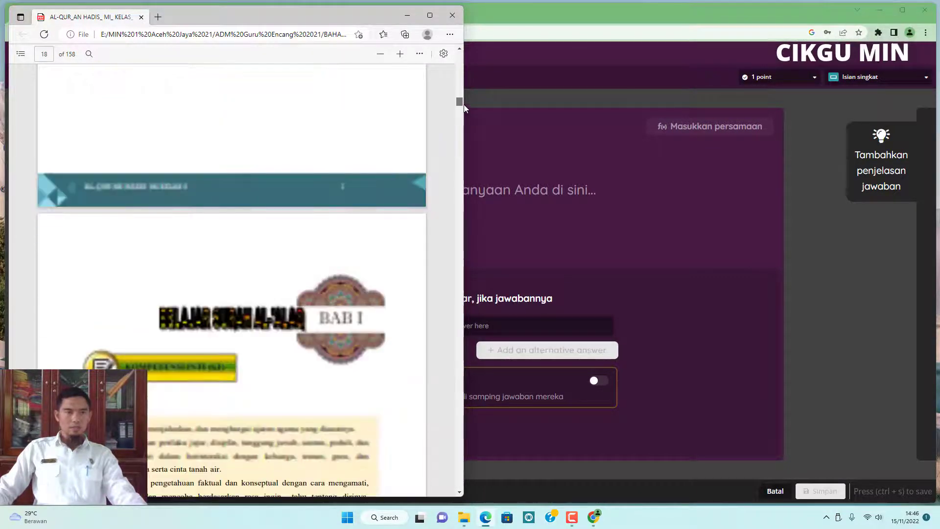
{"action": "scroll", "coordinate": [254, 325], "scroll_direction": "down", "scroll_amount": 18}
{"action": "scroll", "coordinate": [253, 327], "scroll_direction": "up", "scroll_amount": 6}
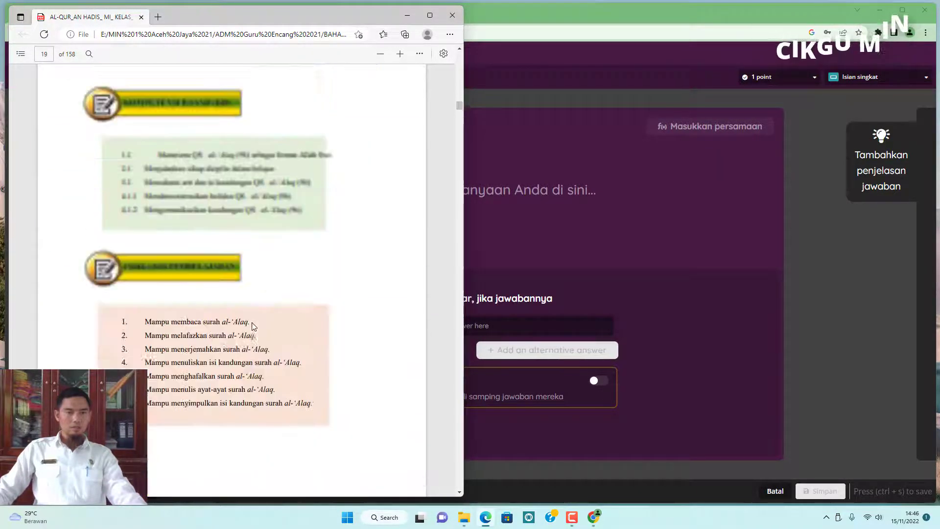
{"action": "scroll", "coordinate": [254, 326], "scroll_direction": "down", "scroll_amount": 20}
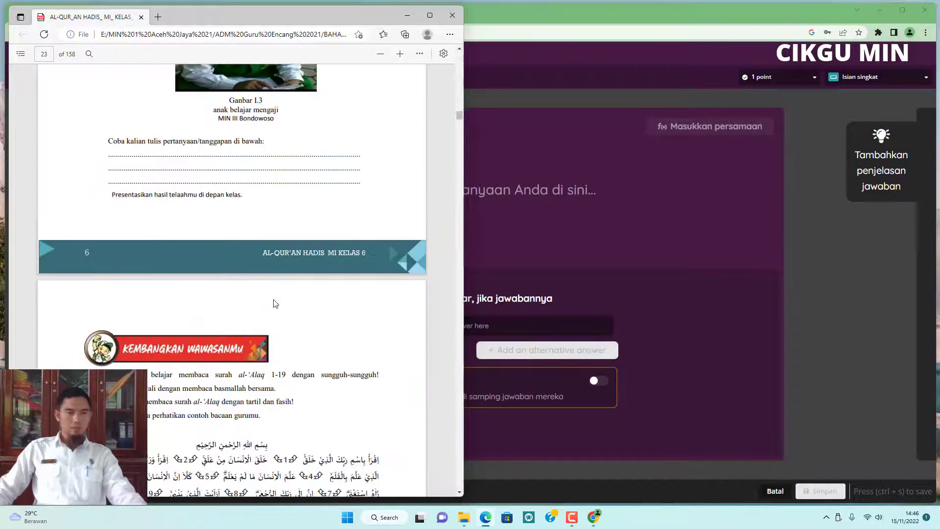
{"action": "scroll", "coordinate": [274, 301], "scroll_direction": "up", "scroll_amount": 6}
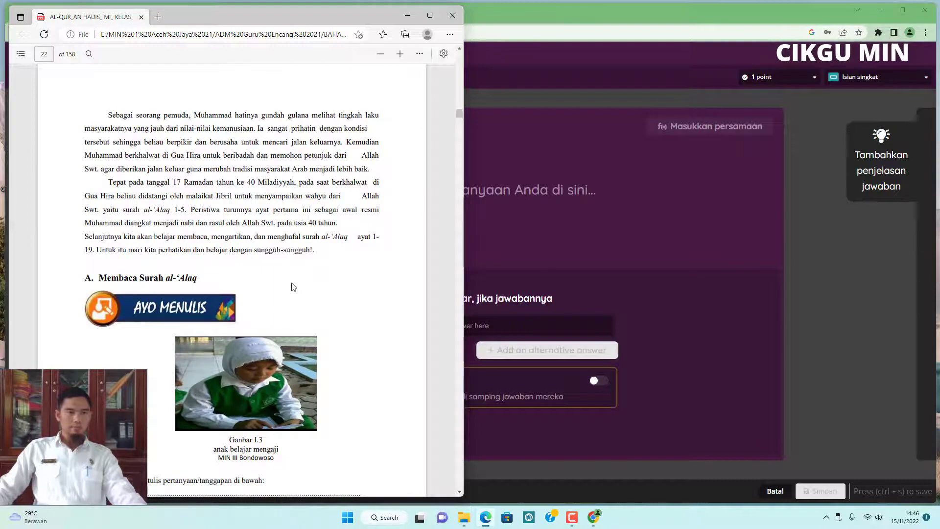
{"action": "scroll", "coordinate": [294, 289], "scroll_direction": "down", "scroll_amount": 20}
{"action": "scroll", "coordinate": [302, 286], "scroll_direction": "down", "scroll_amount": 20}
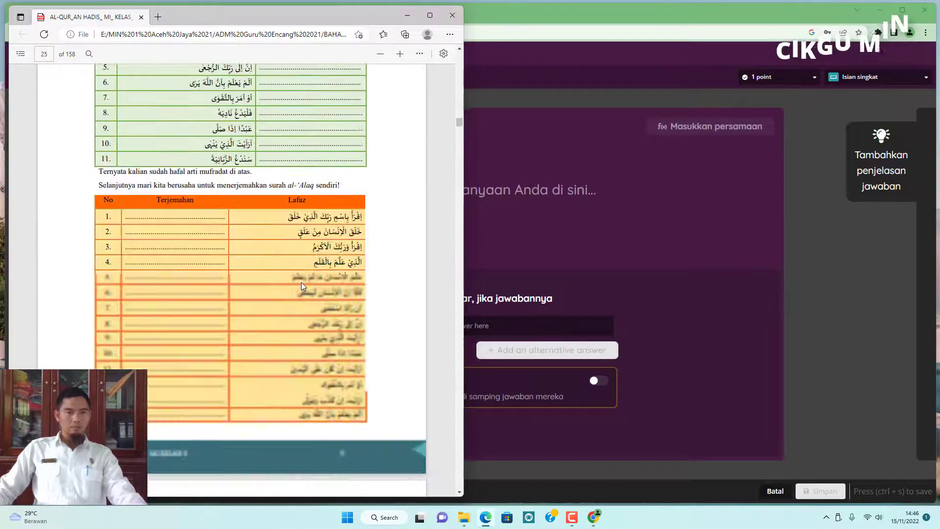
{"action": "scroll", "coordinate": [302, 286], "scroll_direction": "up", "scroll_amount": 6}
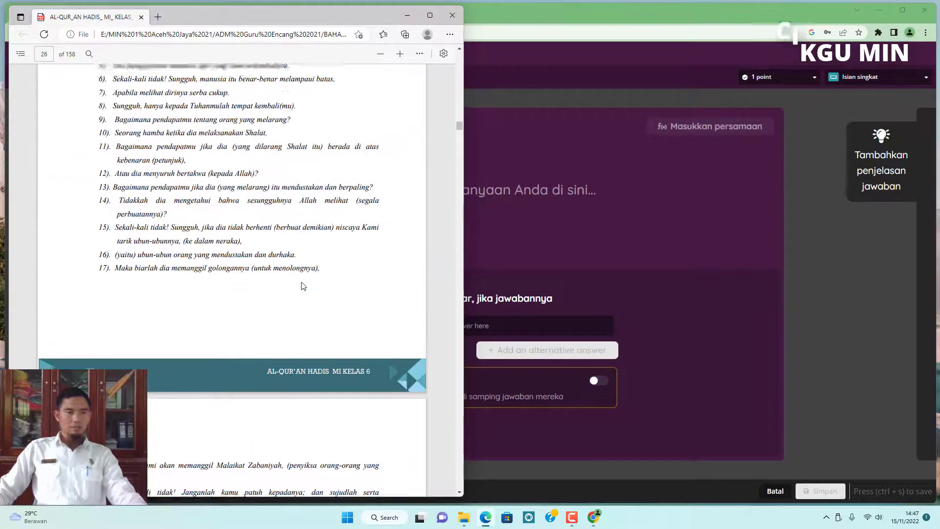
{"action": "scroll", "coordinate": [302, 286], "scroll_direction": "up", "scroll_amount": 1}
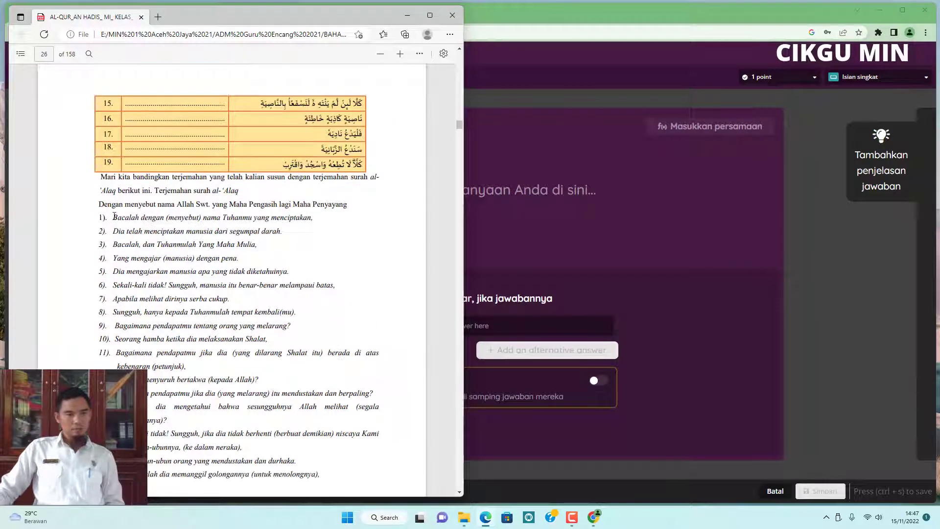
{"action": "left_click_drag", "start_coordinate": [114, 217], "coordinate": [311, 217]}
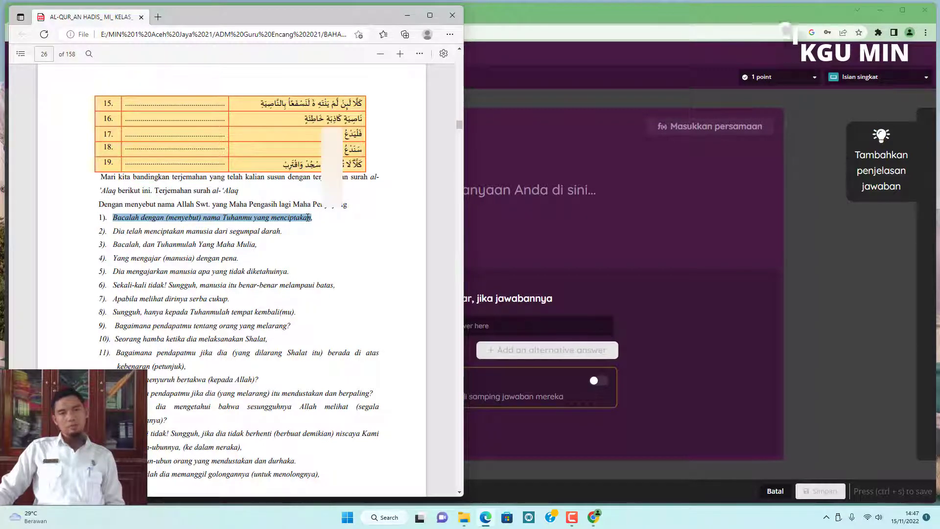
{"action": "left_click", "coordinate": [333, 136]}
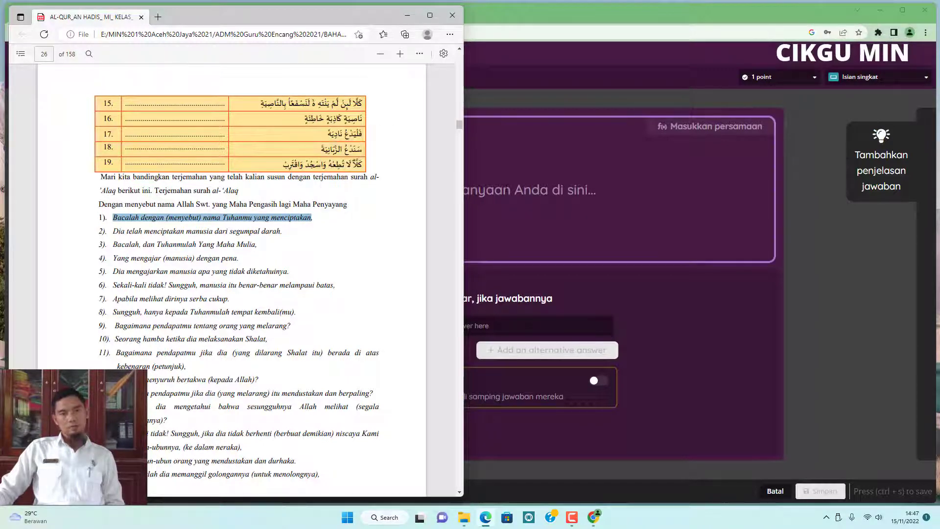
{"action": "left_click", "coordinate": [506, 189]}
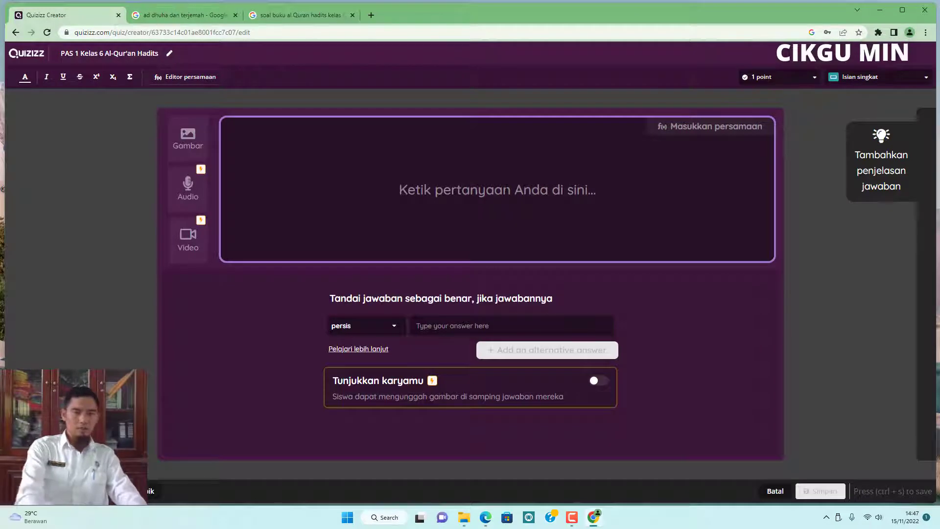
{"action": "key", "text": "ctrl+v"}
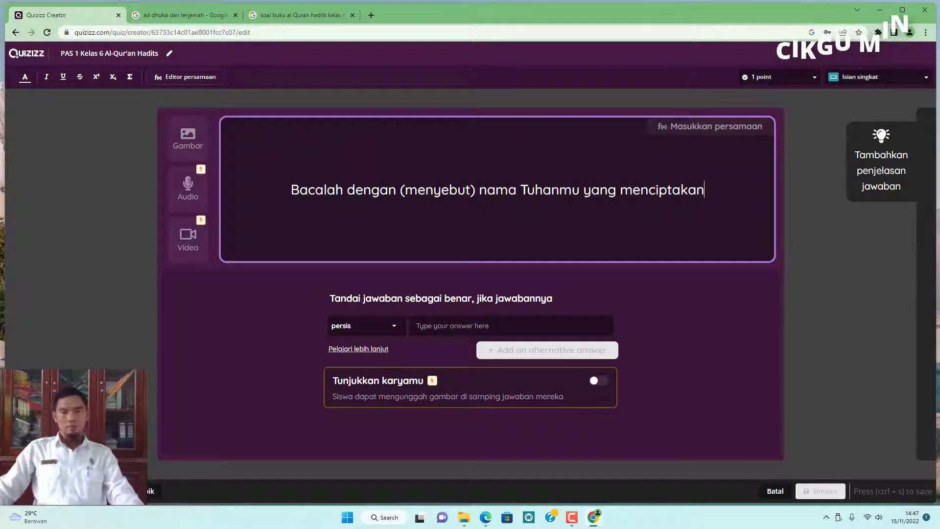
Enclose the pasted verse translation in quotation marks and italicize it.
{"action": "type", "text": "\""}
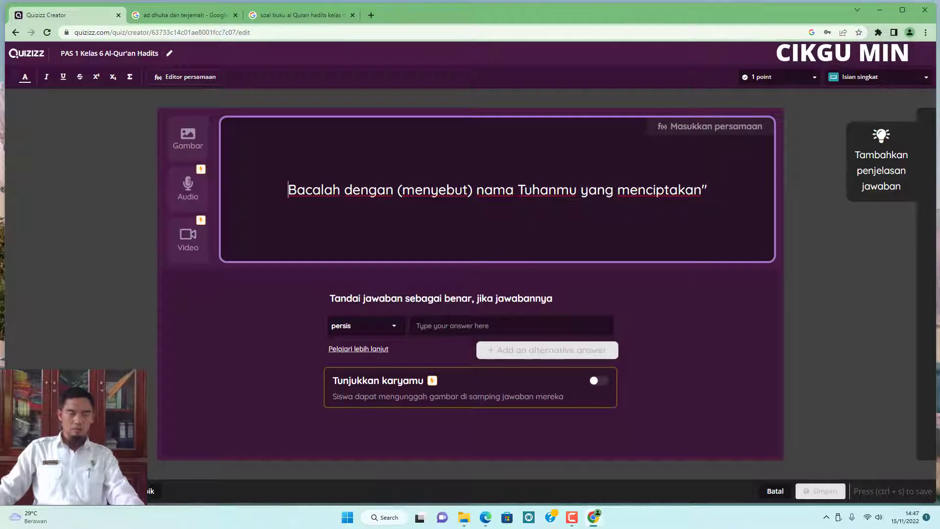
{"action": "type", "text": "\""}
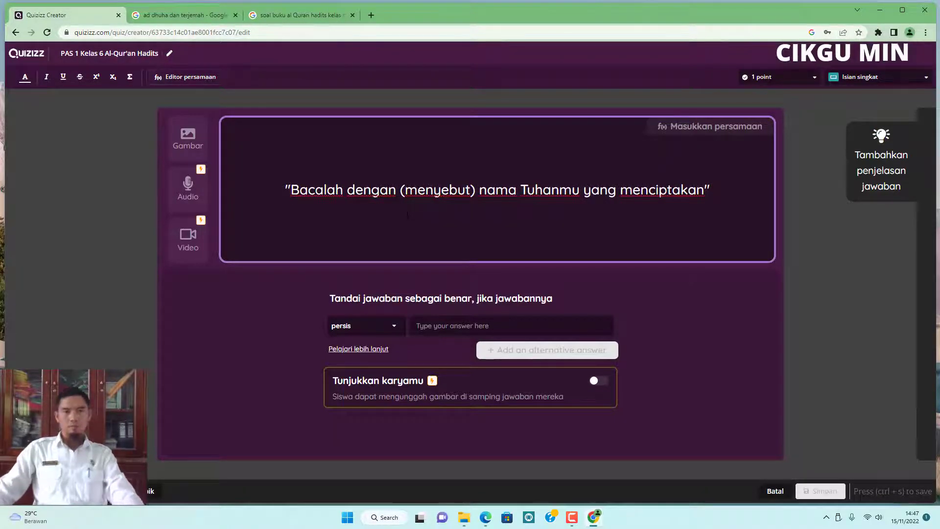
{"action": "left_click", "coordinate": [767, 223]}
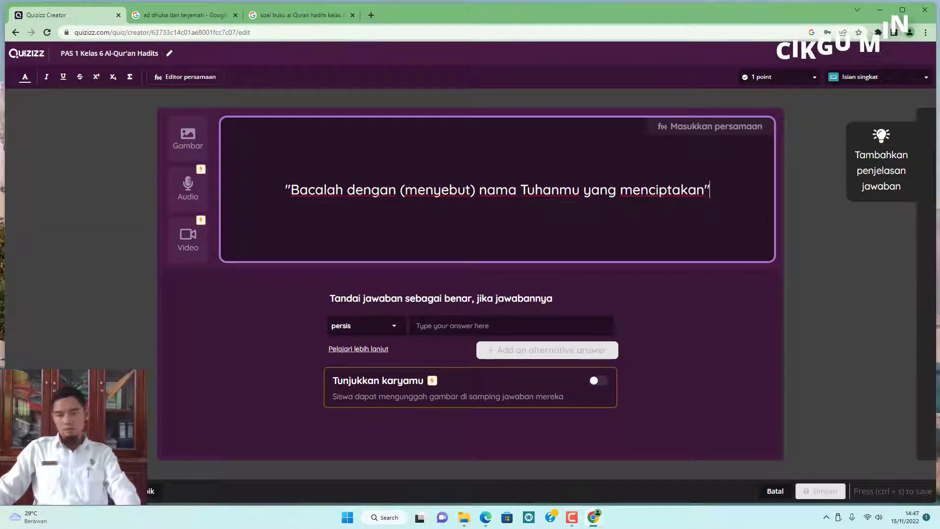
{"action": "key", "text": "Return"}
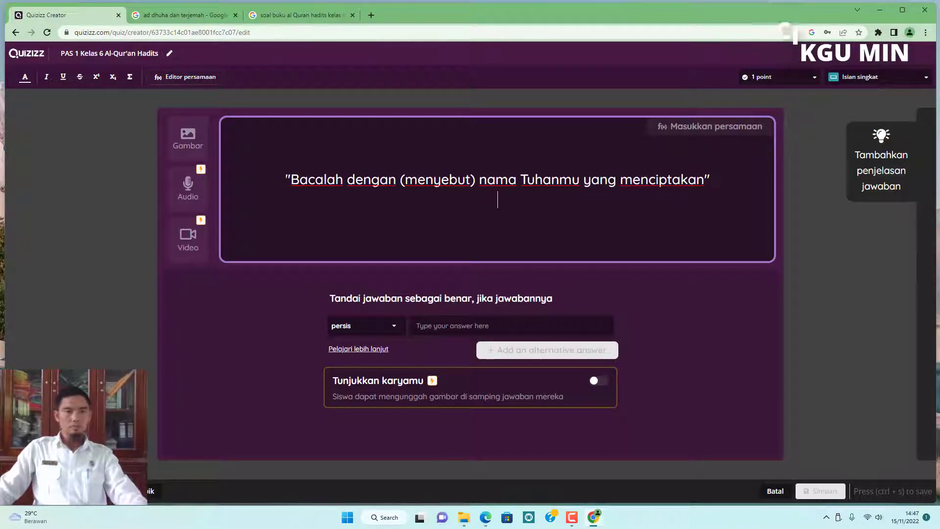
{"action": "left_click_drag", "start_coordinate": [285, 179], "coordinate": [710, 180]}
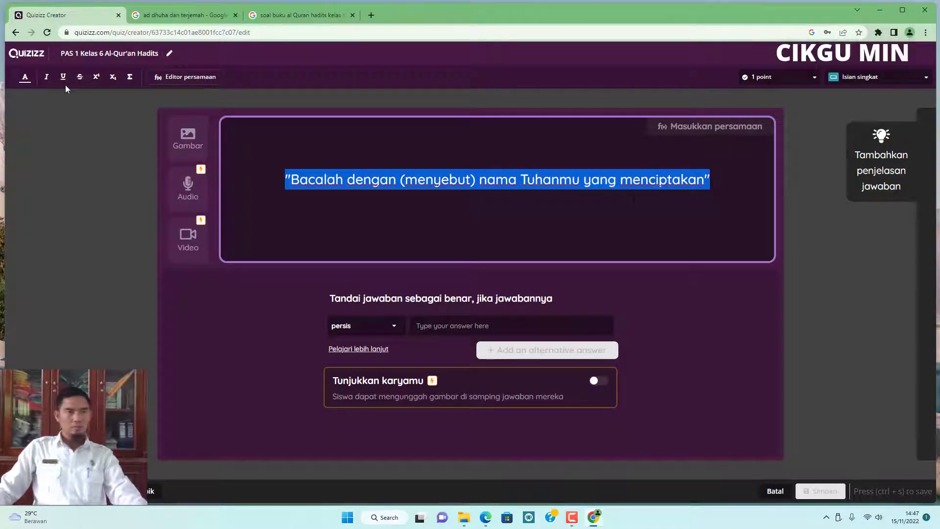
{"action": "left_click", "coordinate": [46, 77]}
{"action": "left_click", "coordinate": [497, 199]}
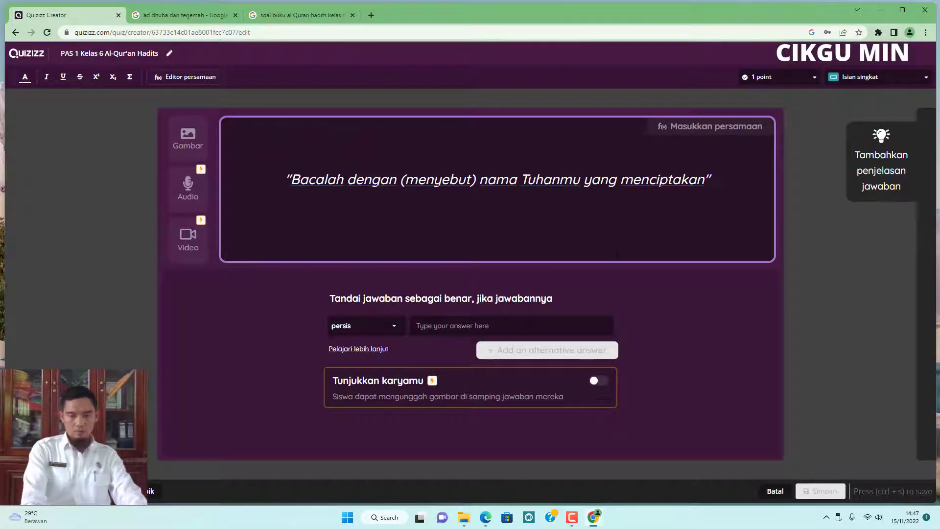
Start a new line under the verse translation reading "Kalimat diatas merupakan terjemahan dari surat 'Al-'Ala".
{"action": "key", "text": "Return"}
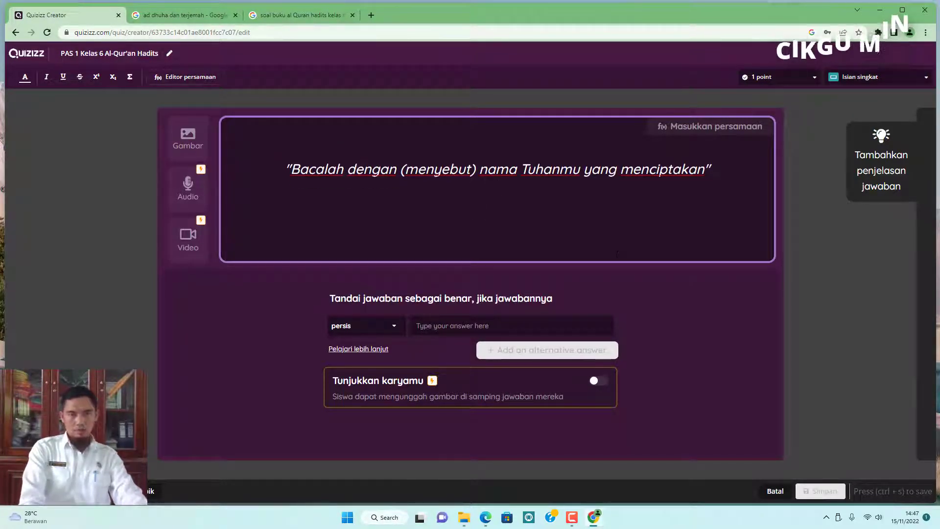
{"action": "type", "text": "Kalimat du"}
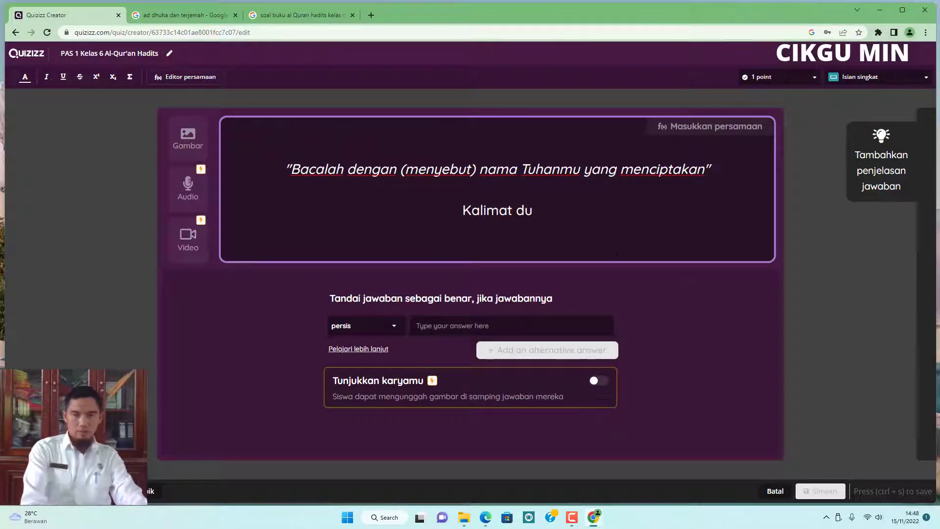
{"action": "key", "text": "BackSpace"}
{"action": "type", "text": "iatas "}
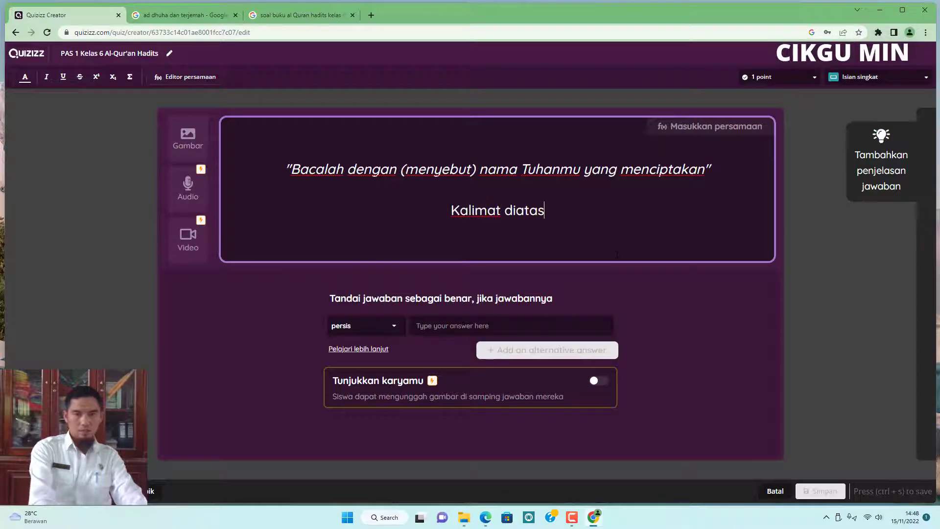
{"action": "type", "text": "meru"}
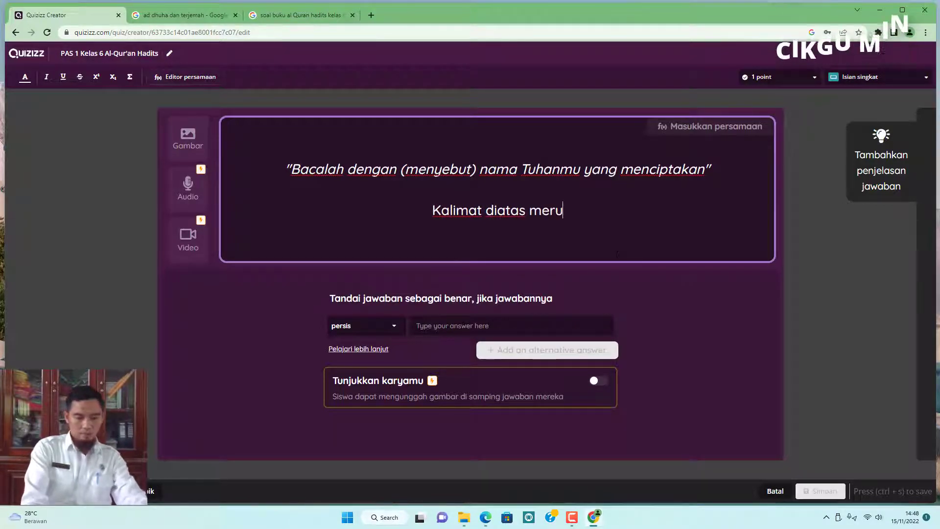
{"action": "type", "text": "pakan terj"}
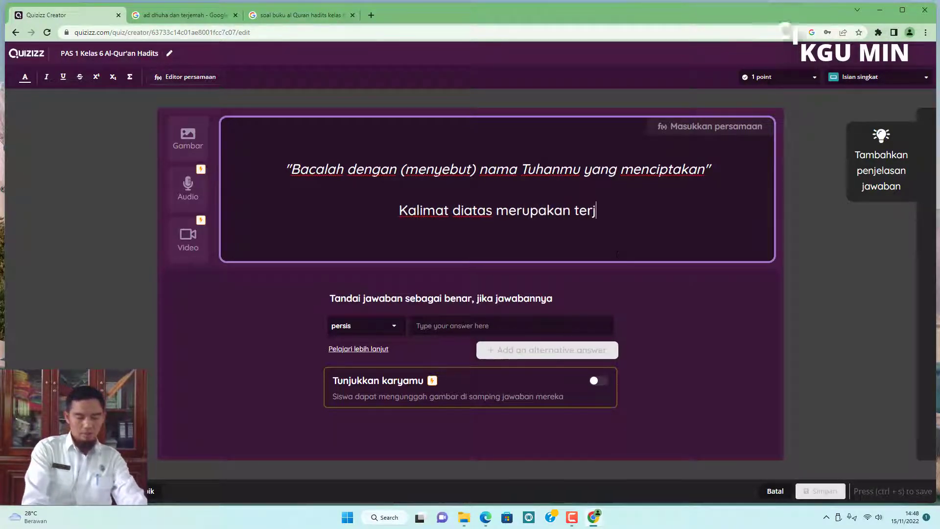
{"action": "type", "text": "emahan dar"}
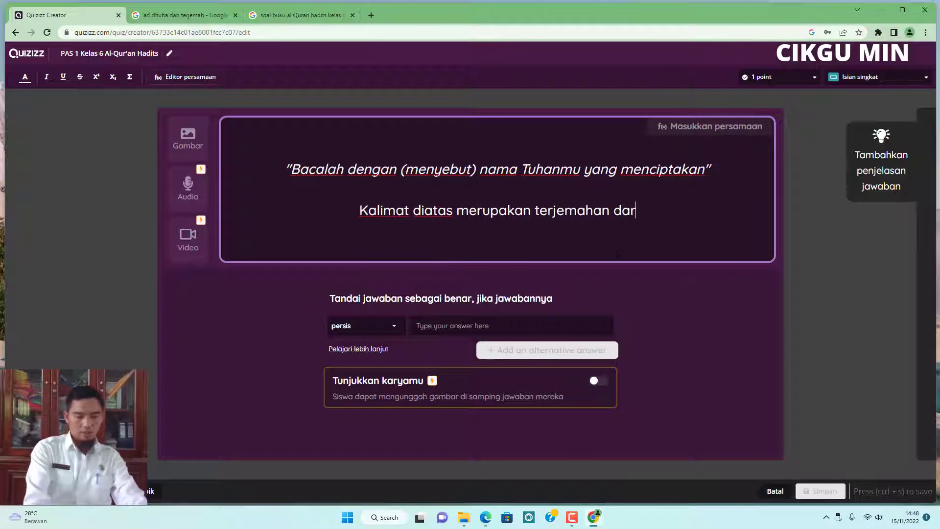
{"action": "type", "text": "i surat "}
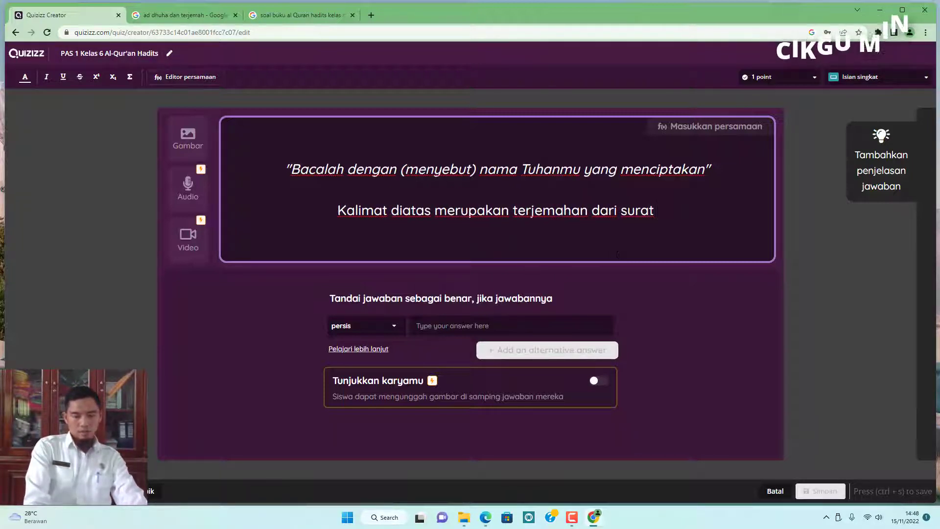
{"action": "type", "text": "'A"}
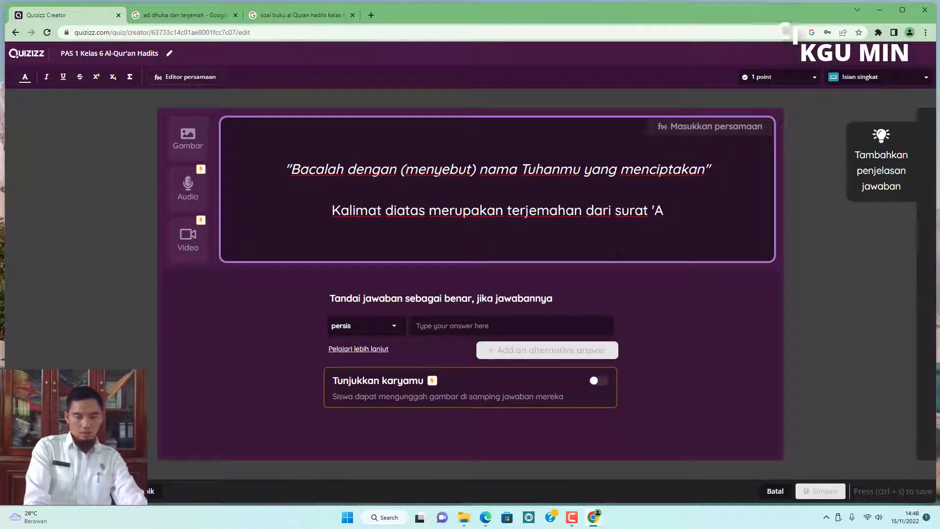
{"action": "type", "text": "l-'Ala"}
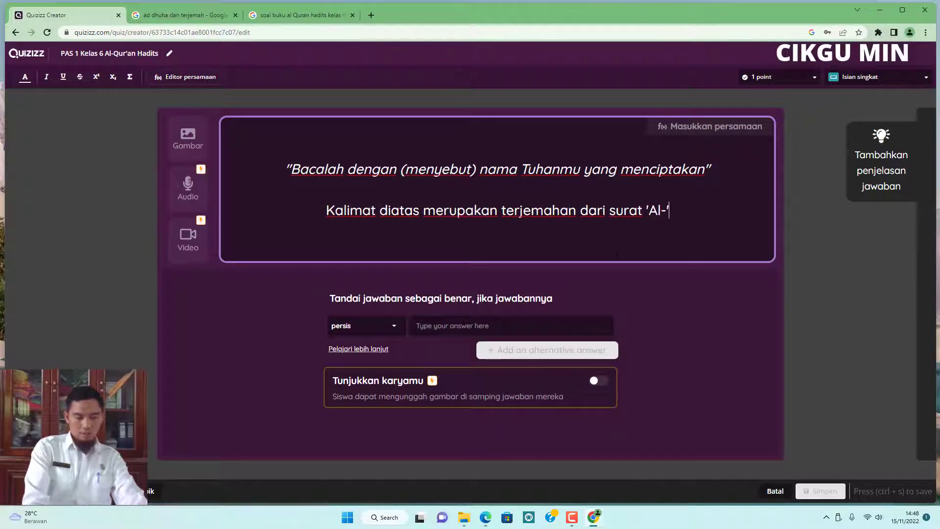
Remove the stray apostrophe before Al and complete the line as "Al-'Alaq ayat ke berapa".
{"action": "key", "text": "Left"}
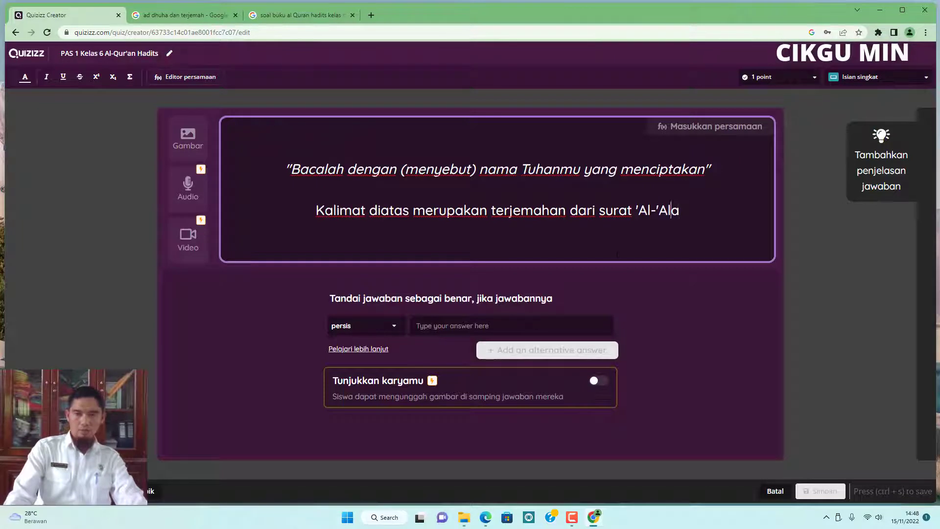
{"action": "key", "text": "Left"}
{"action": "key", "text": "Left"}
{"action": "key", "text": "Left"}
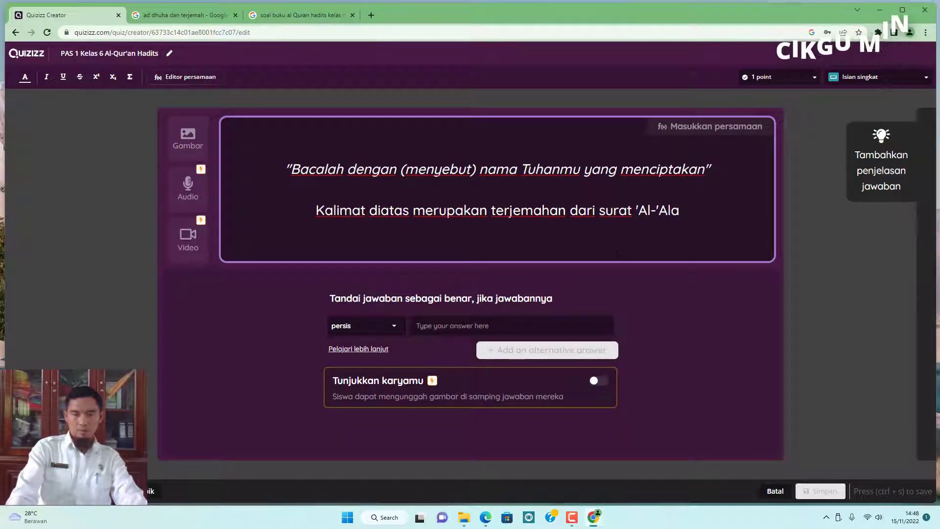
{"action": "key", "text": "BackSpace"}
{"action": "key", "text": "Right"}
{"action": "key", "text": "Right"}
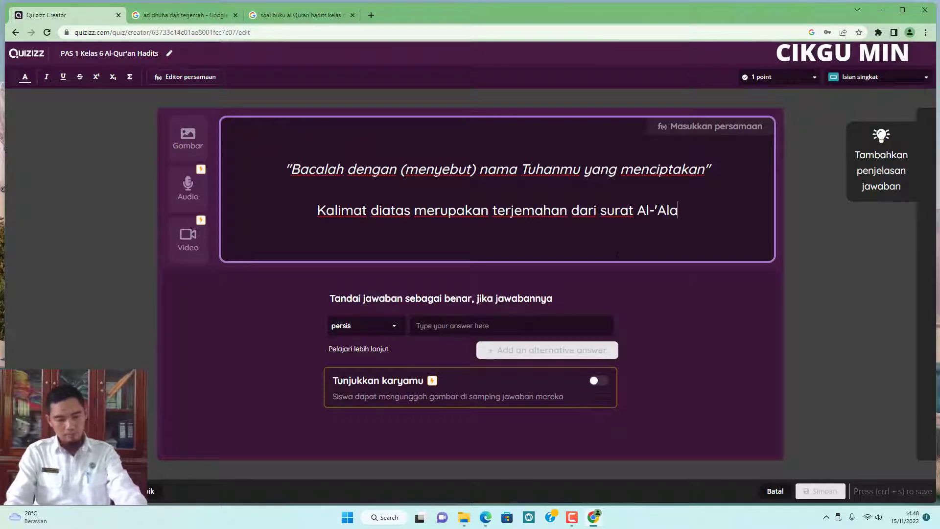
{"action": "type", "text": "q"}
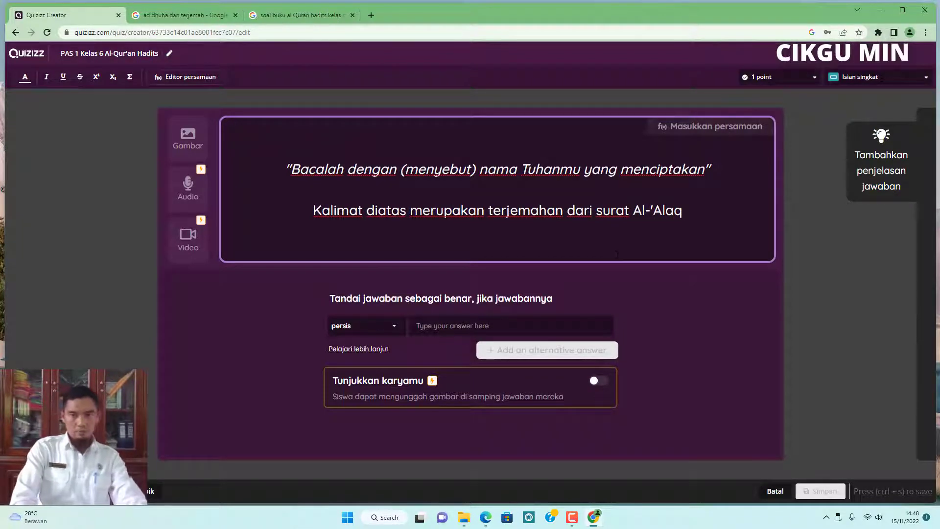
{"action": "type", "text": " ayat "}
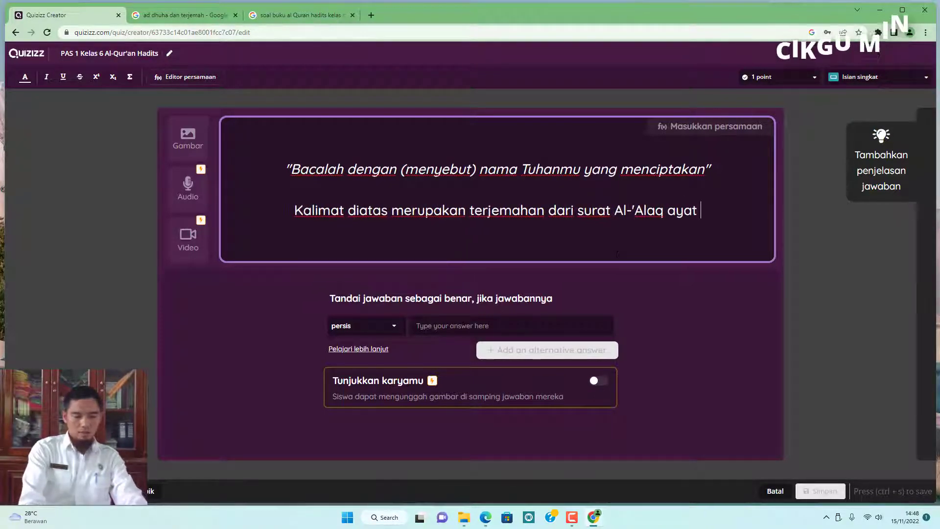
{"action": "type", "text": "ke berapa"}
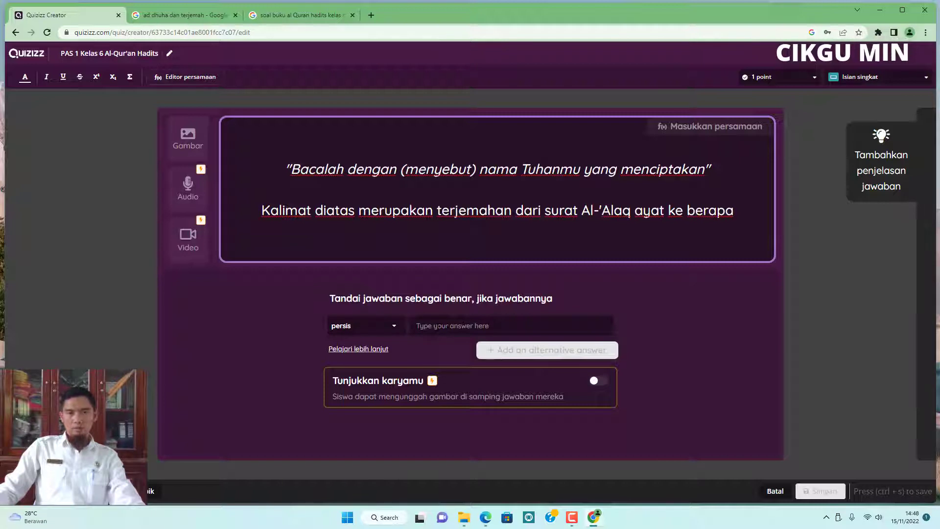
Replace "berapa" with a dotted blank so the question ends "ayat ke .........." without a question mark.
{"action": "left_click", "coordinate": [440, 326]}
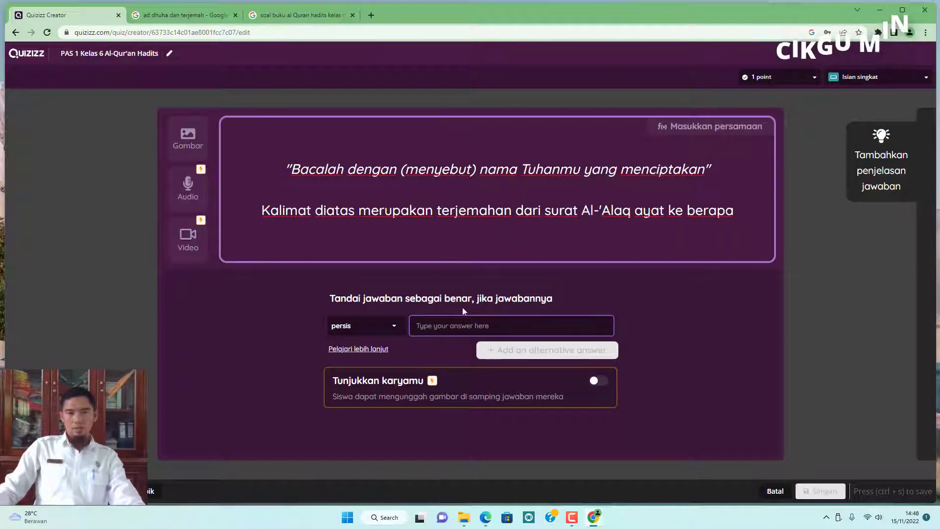
{"action": "left_click", "coordinate": [734, 211]}
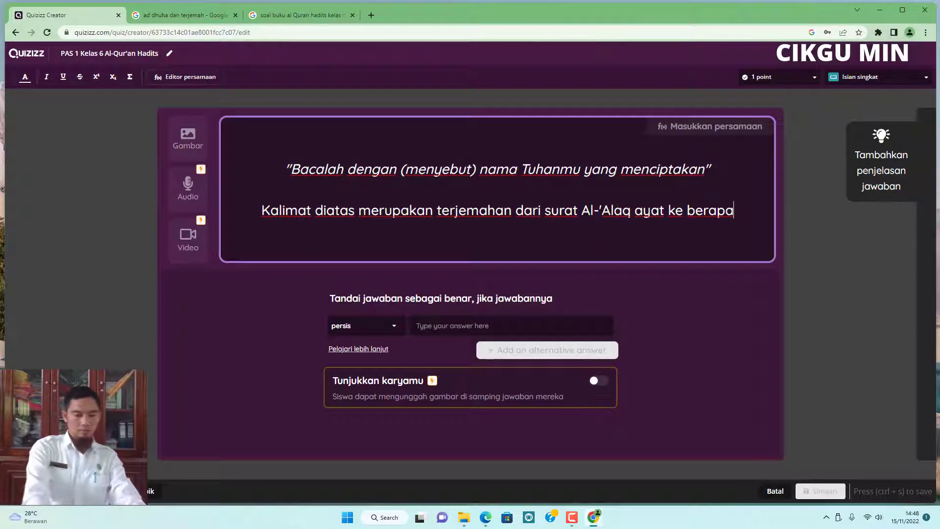
{"action": "type", "text": "?"}
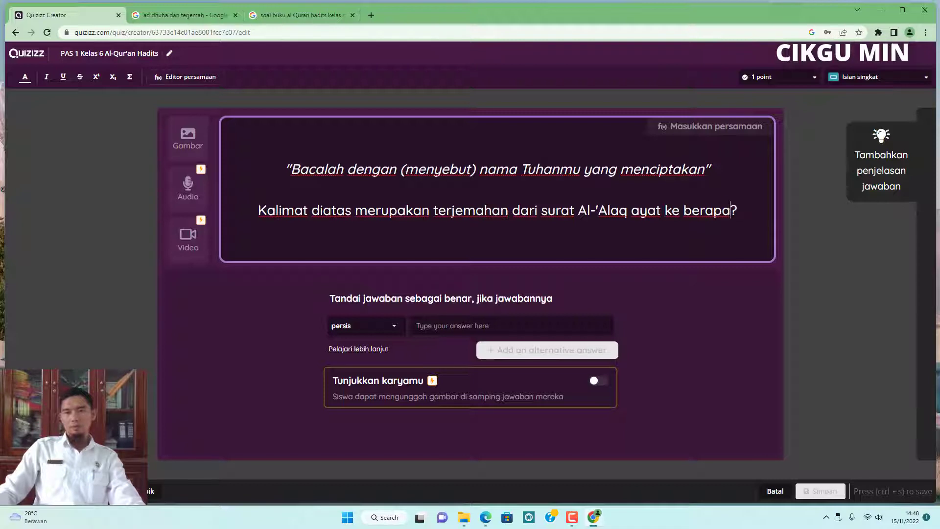
{"action": "left_click_drag", "start_coordinate": [730, 210], "coordinate": [684, 210]}
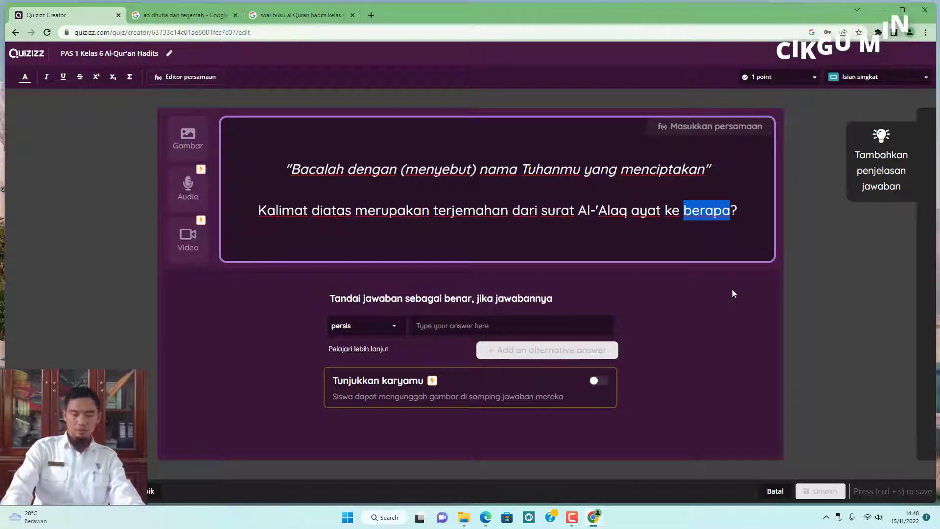
{"action": "type", "text": ".........."}
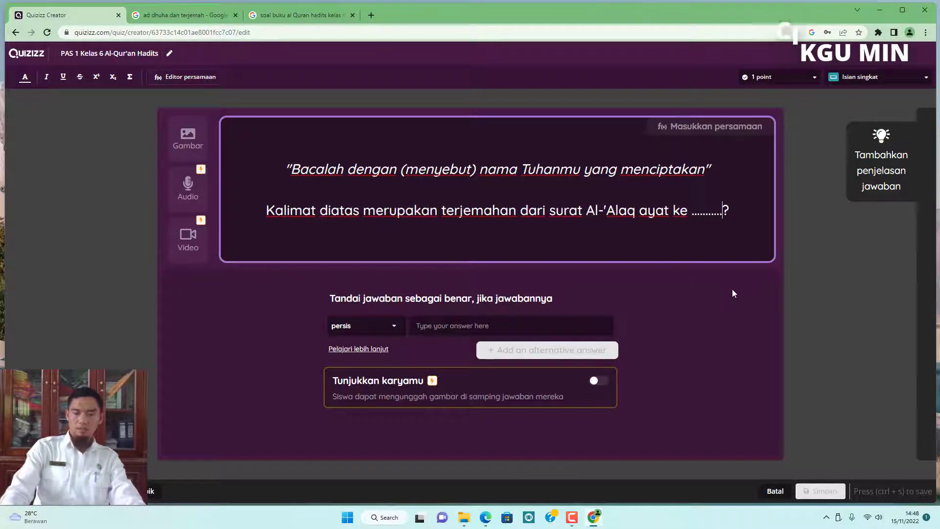
{"action": "key", "text": "Delete"}
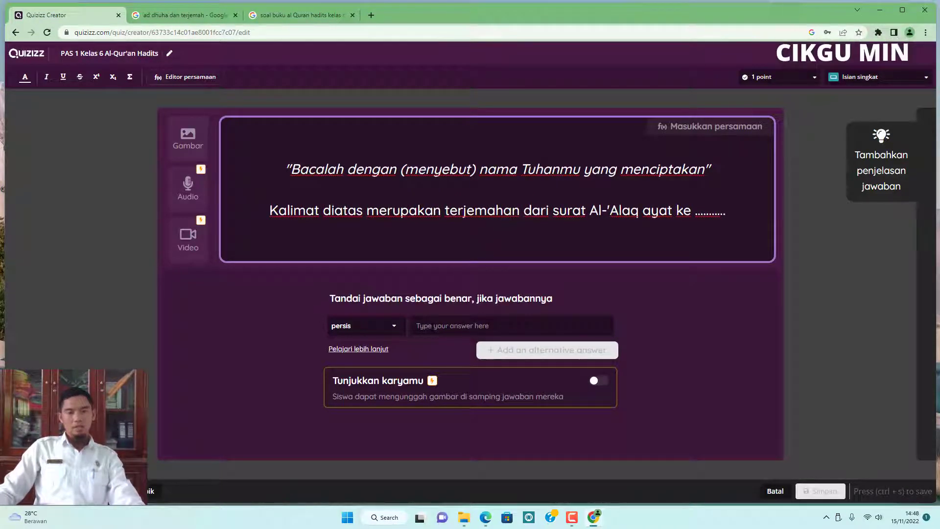
Enter "Satu" as the exact correct answer and add an alternative answer of 1 matched as angka pasti.
{"action": "left_click", "coordinate": [461, 325]}
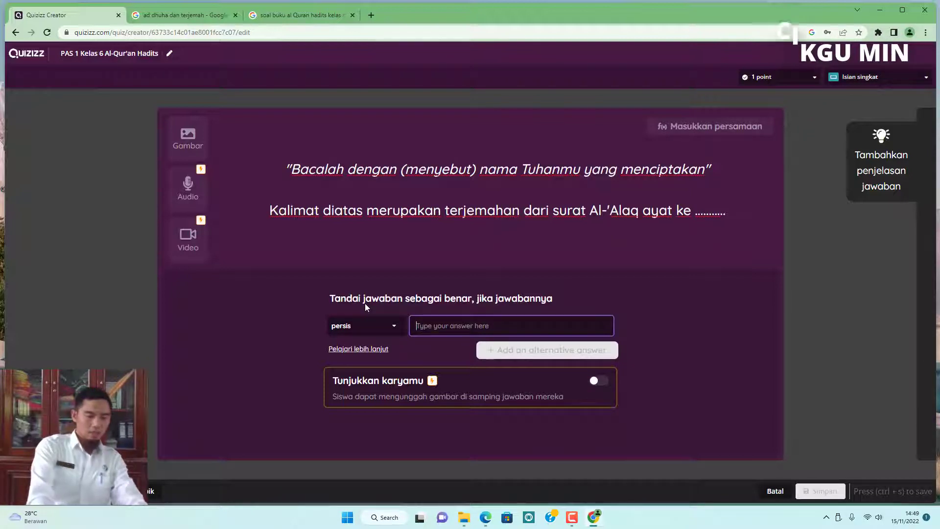
{"action": "type", "text": "Satu"}
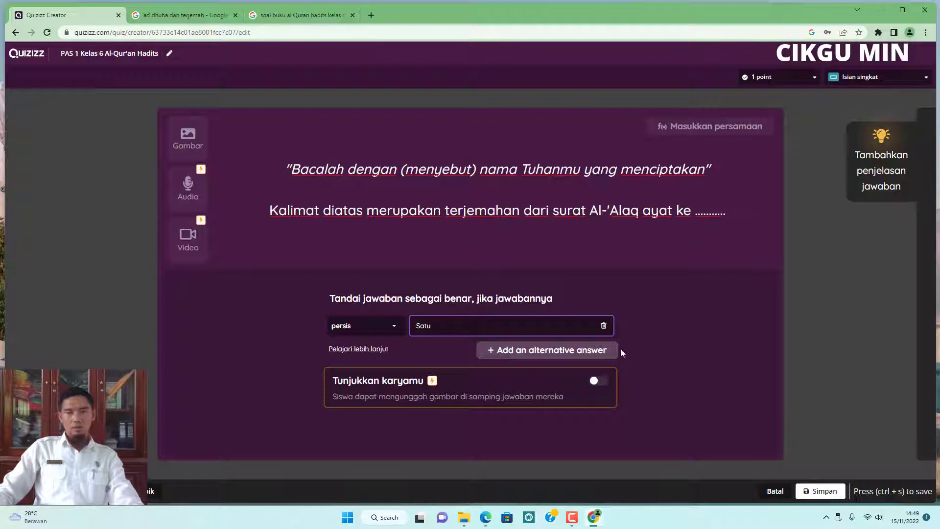
{"action": "left_click", "coordinate": [551, 350]}
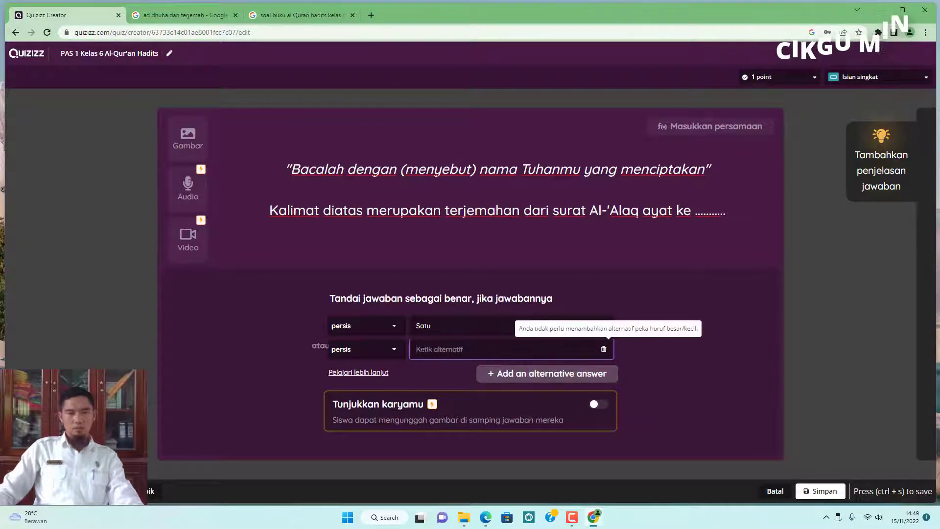
{"action": "left_click", "coordinate": [392, 350]}
{"action": "left_click", "coordinate": [358, 409]}
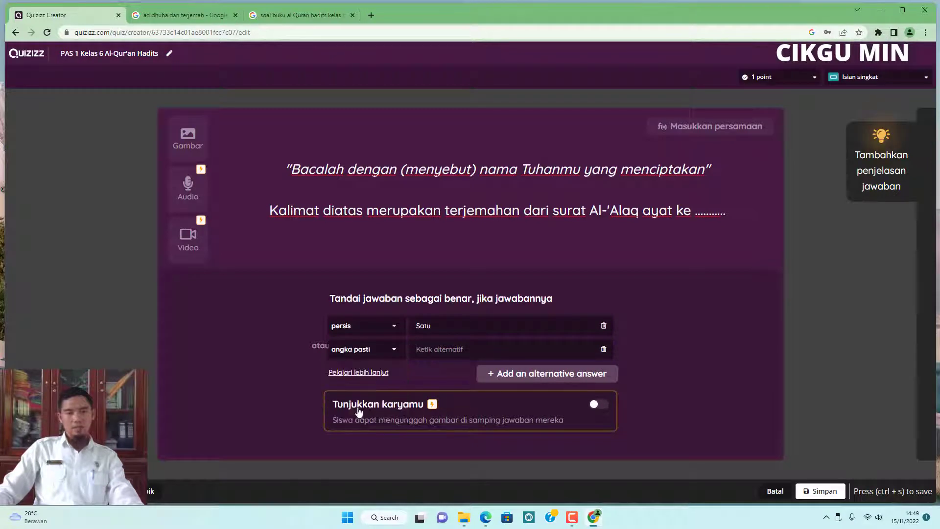
{"action": "left_click", "coordinate": [509, 349]}
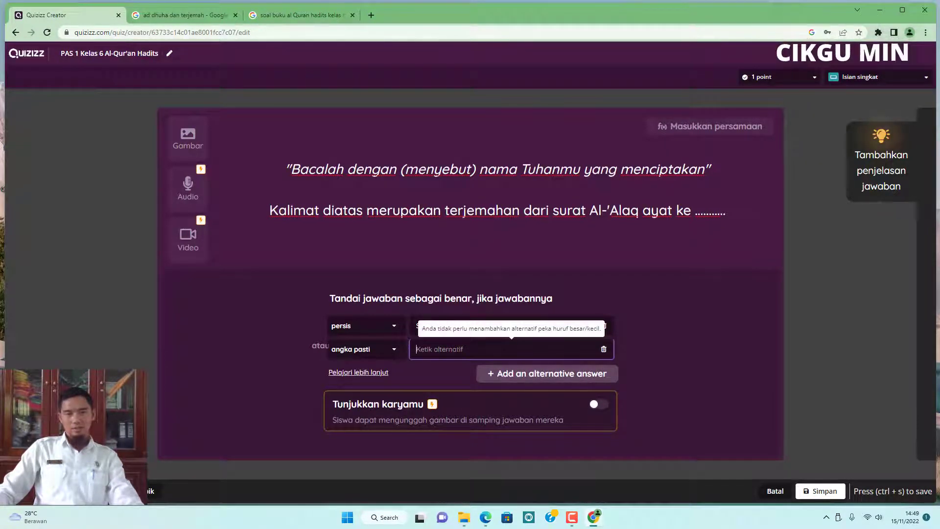
{"action": "type", "text": "1"}
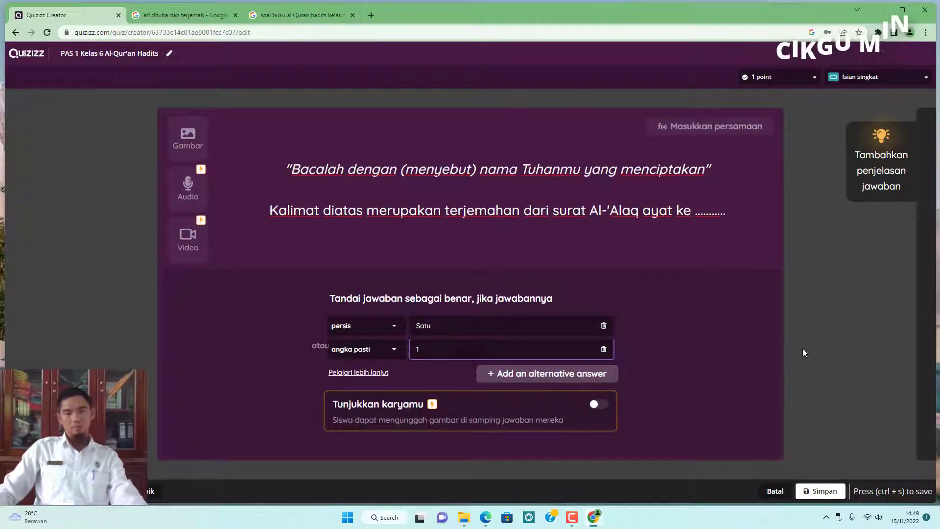
Save the short-answer question.
{"action": "left_click", "coordinate": [672, 329]}
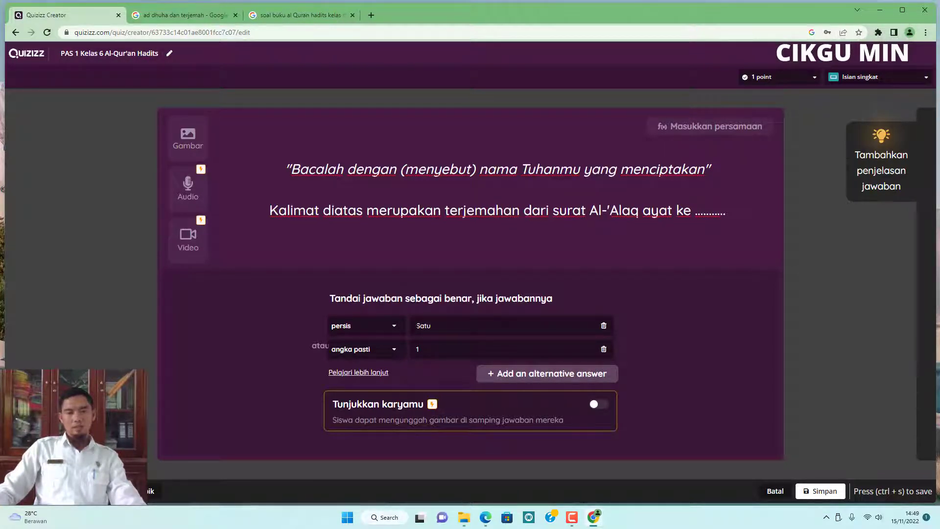
{"action": "double_click", "coordinate": [418, 325]}
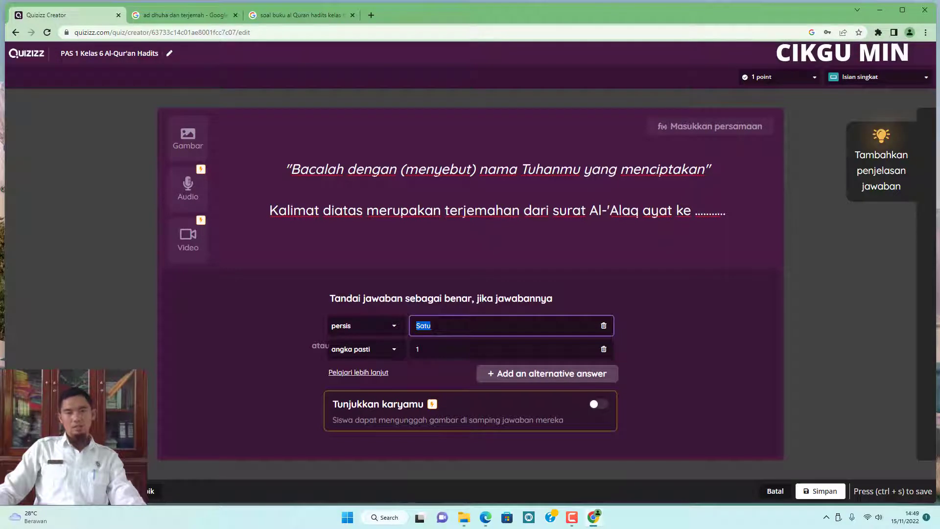
{"action": "left_click", "coordinate": [686, 330]}
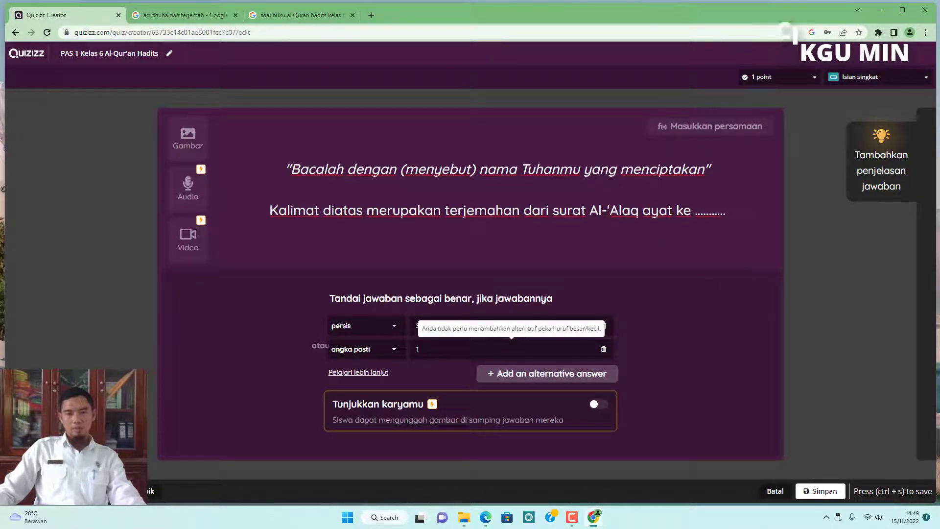
{"action": "left_click", "coordinate": [419, 349]}
{"action": "left_click", "coordinate": [675, 338]}
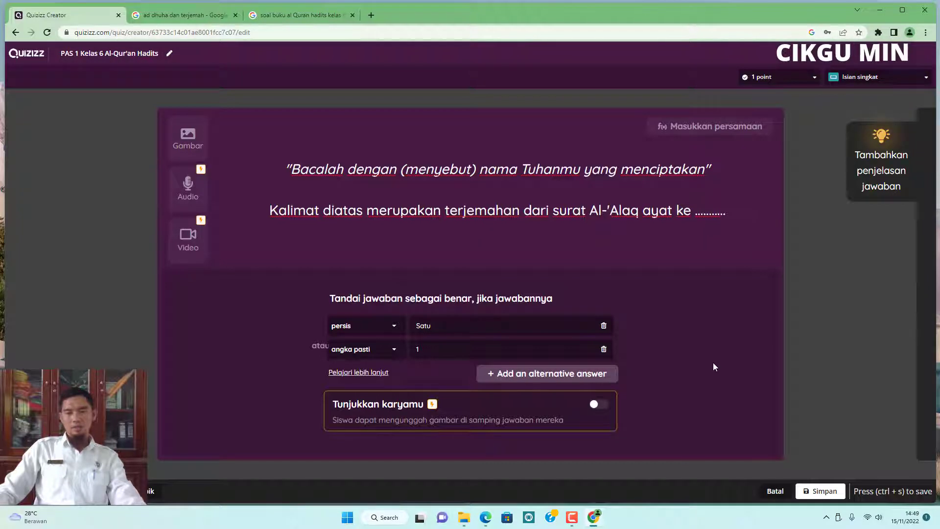
{"action": "left_click", "coordinate": [822, 492]}
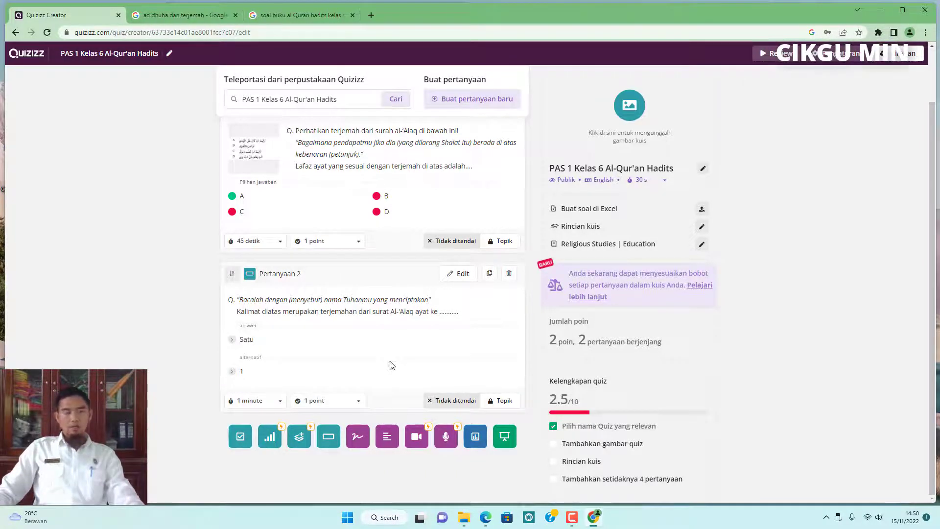
{"action": "scroll", "coordinate": [405, 354], "scroll_direction": "up", "scroll_amount": 2}
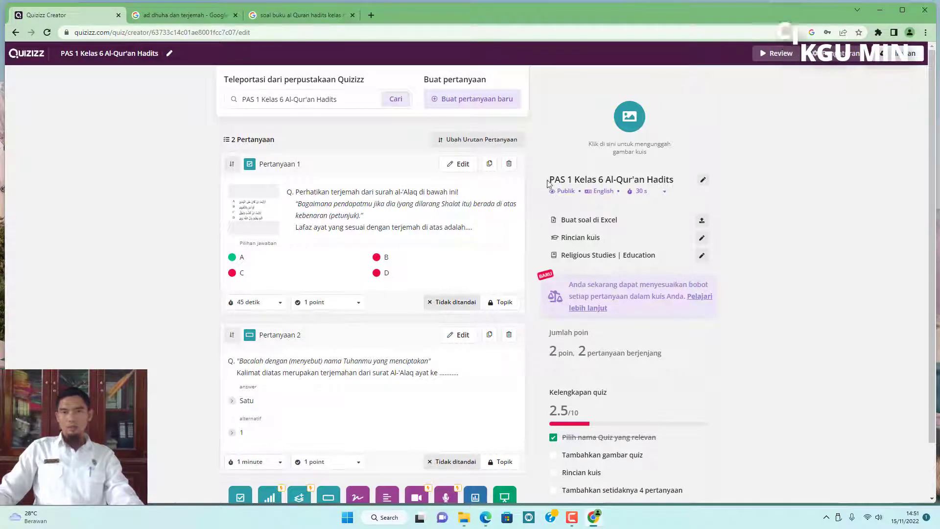
{"action": "left_click", "coordinate": [704, 181]}
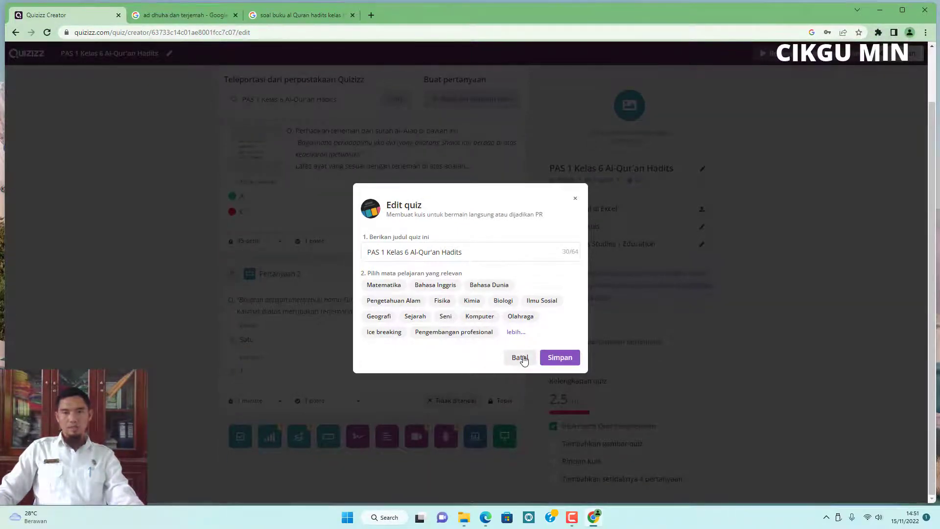
{"action": "left_click", "coordinate": [520, 358]}
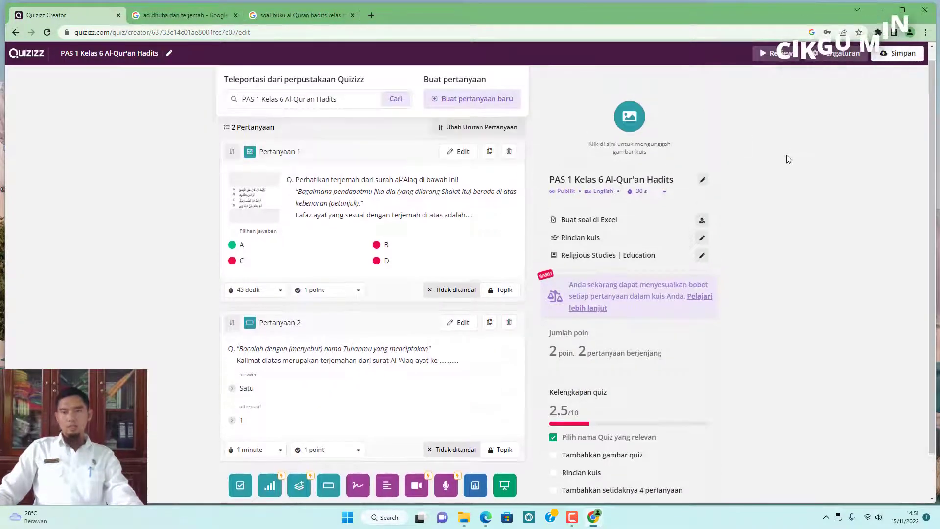
Open the quiz settings and search for a cover image using "buku qur'an hadits kelas 6 MI 2020".
{"action": "left_click", "coordinate": [629, 120]}
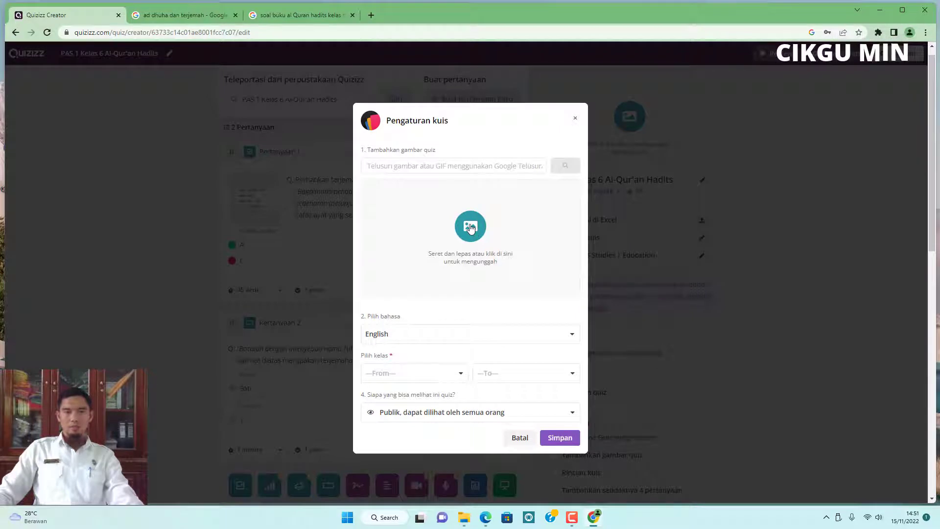
{"action": "left_click", "coordinate": [450, 165]}
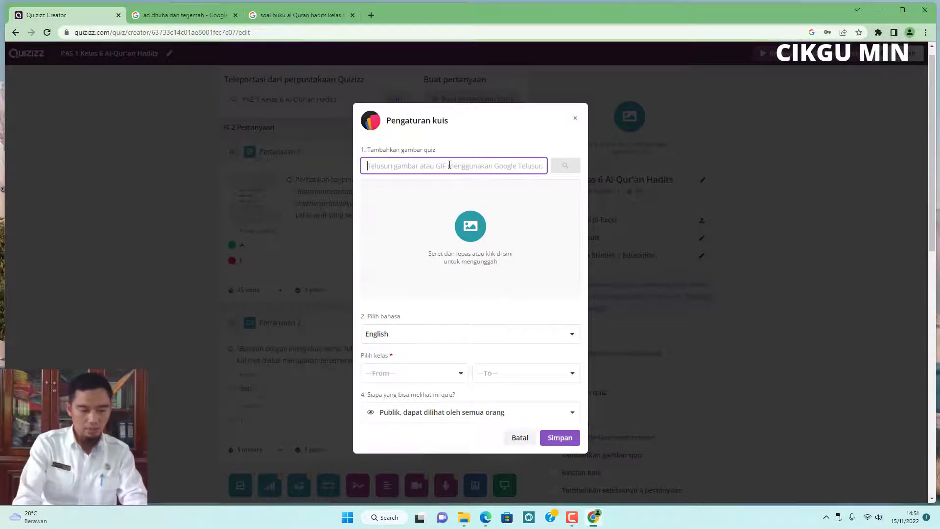
{"action": "type", "text": "buku "}
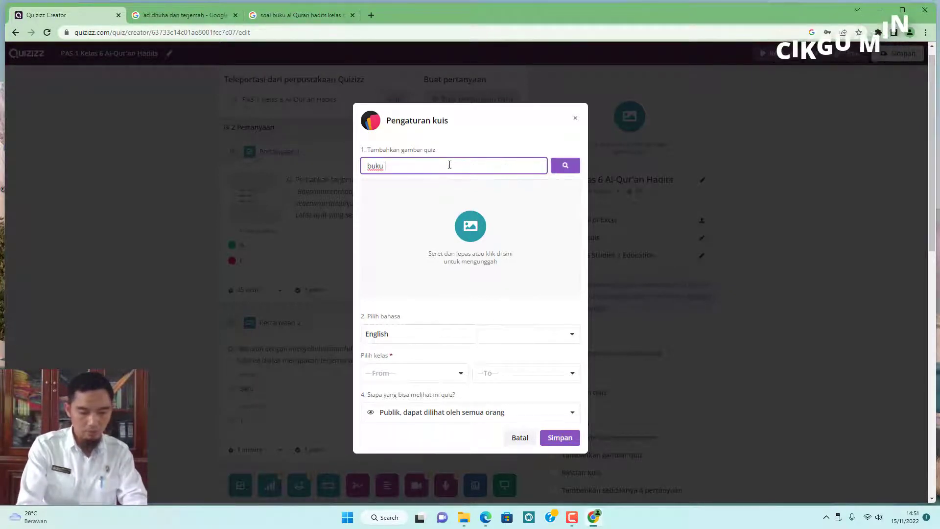
{"action": "type", "text": "qur'an hadits"}
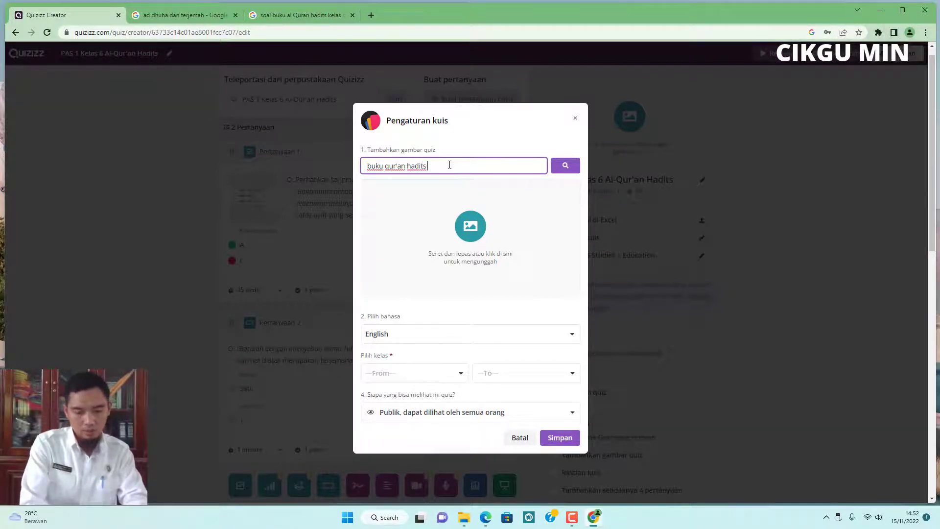
{"action": "type", "text": " kelas"}
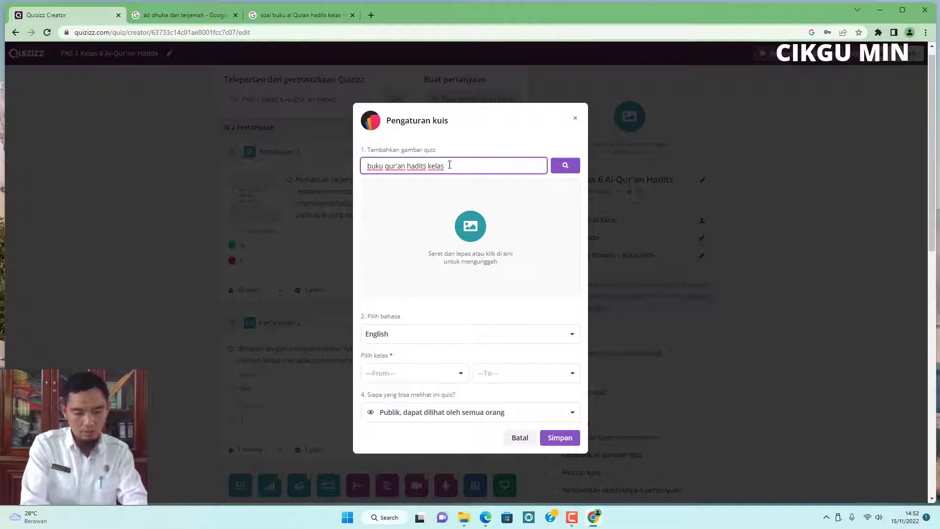
{"action": "type", "text": " 6"}
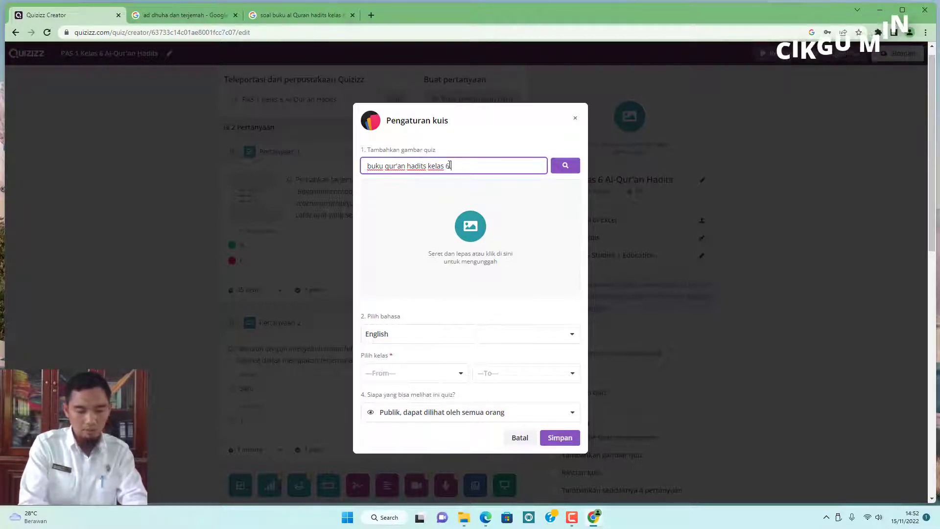
{"action": "type", "text": "MI "}
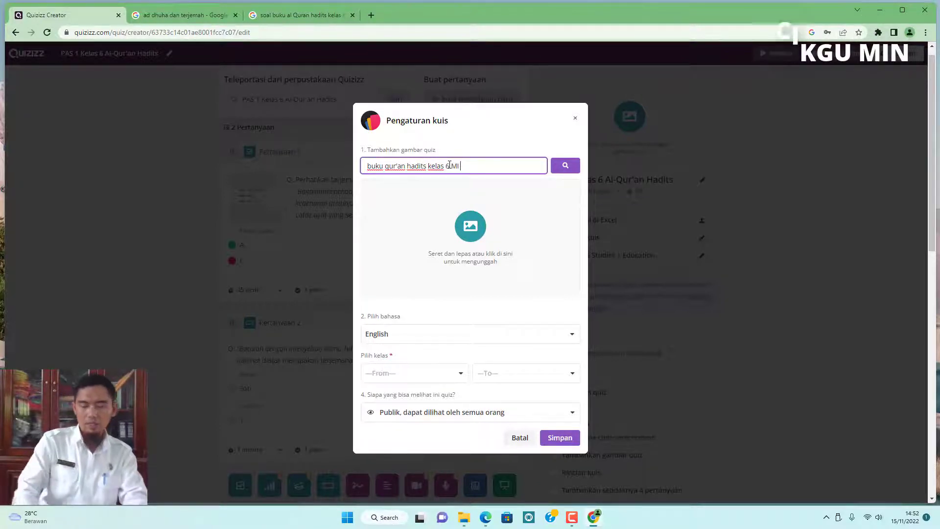
{"action": "type", "text": "2020"}
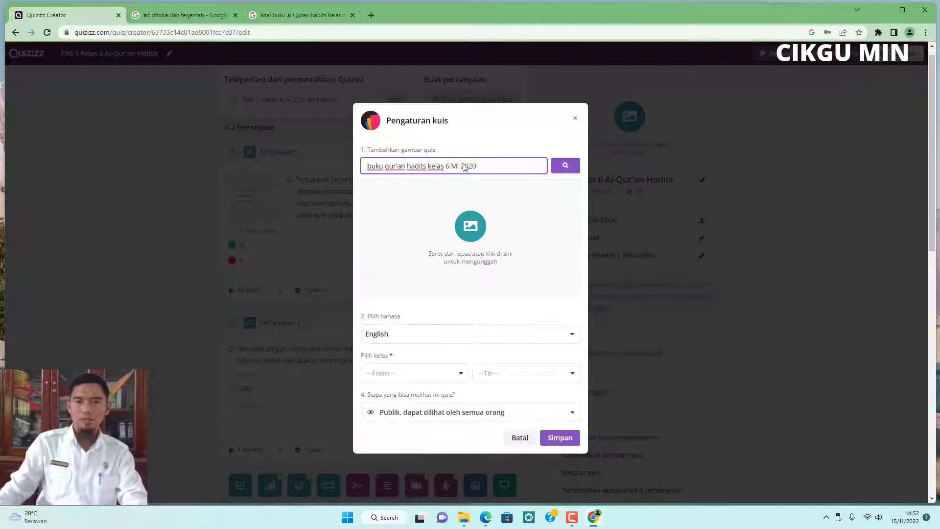
{"action": "left_click", "coordinate": [563, 166]}
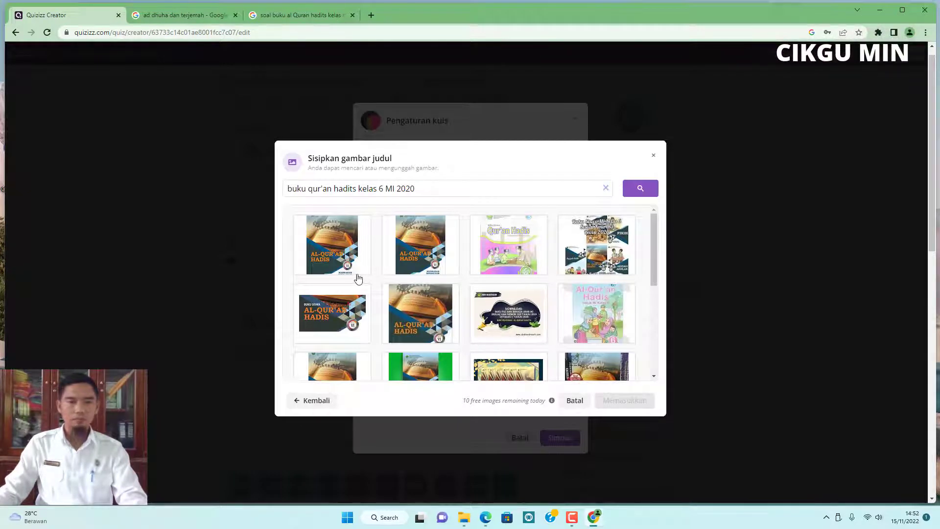
Pick the first Al-Qur'an Hadis book cover, crop it to the lower title area, and insert it.
{"action": "left_click", "coordinate": [341, 251]}
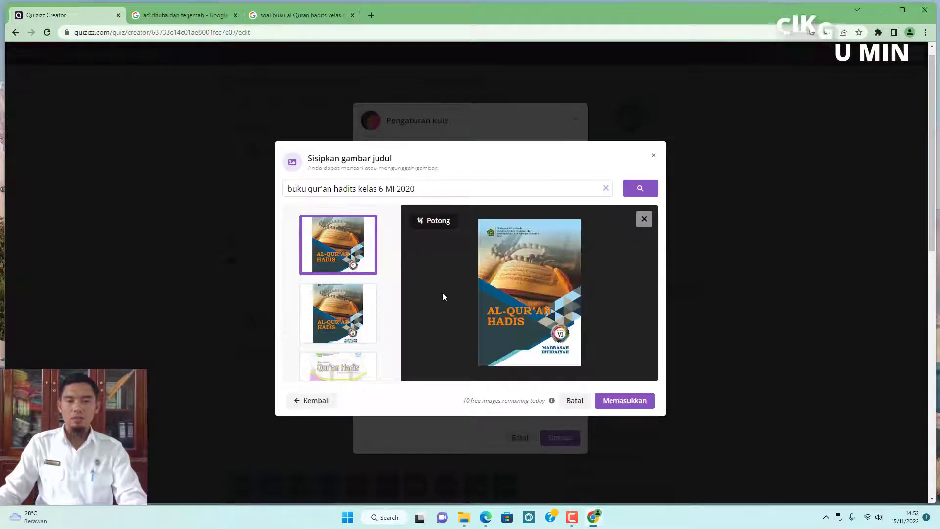
{"action": "left_click", "coordinate": [431, 221]}
{"action": "left_click_drag", "start_coordinate": [530, 222], "coordinate": [530, 303]}
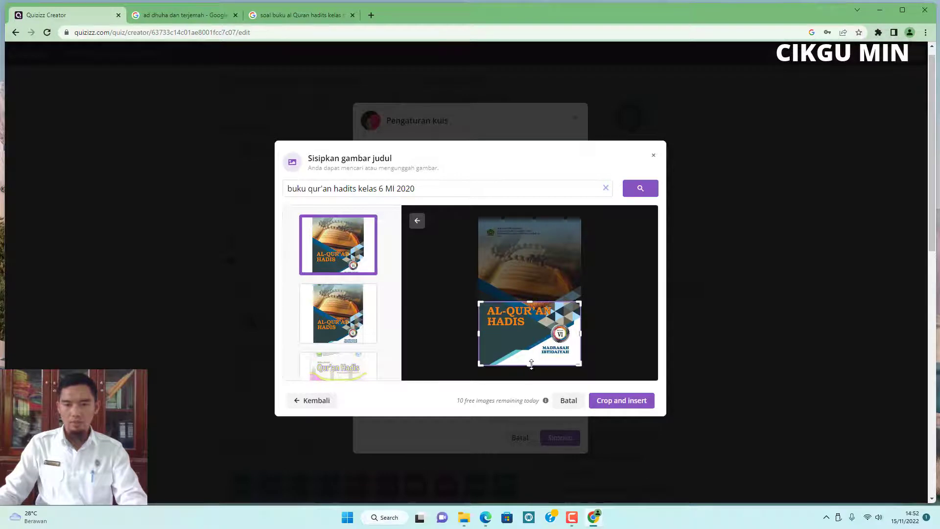
{"action": "mouse_move", "coordinate": [530, 365]}
{"action": "left_mouse_down"}
{"action": "mouse_move", "coordinate": [531, 351]}
{"action": "mouse_move", "coordinate": [531, 359]}
{"action": "left_mouse_up"}
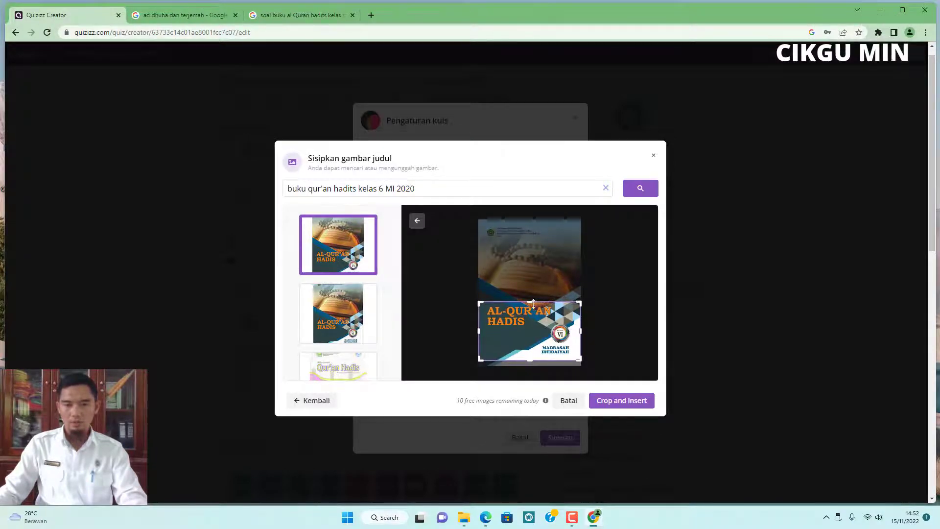
{"action": "left_click_drag", "start_coordinate": [531, 301], "coordinate": [532, 299]}
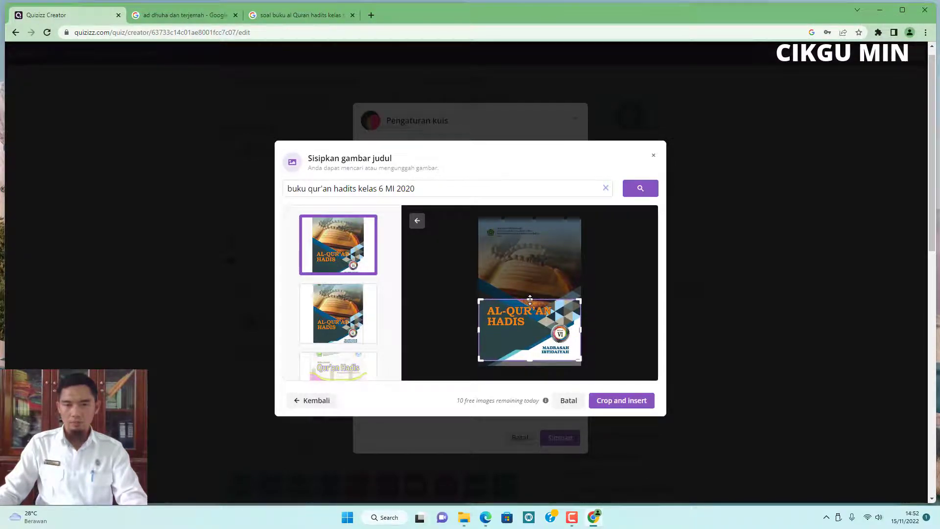
{"action": "left_click", "coordinate": [624, 406]}
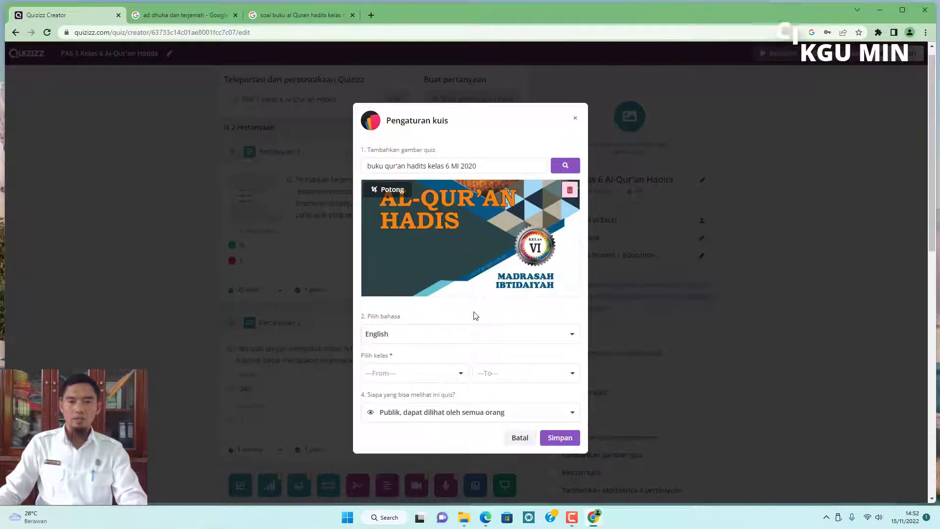
Set the quiz language to Indonesian and the grade range to 6th.
{"action": "left_click", "coordinate": [482, 340]}
{"action": "left_click", "coordinate": [397, 382]}
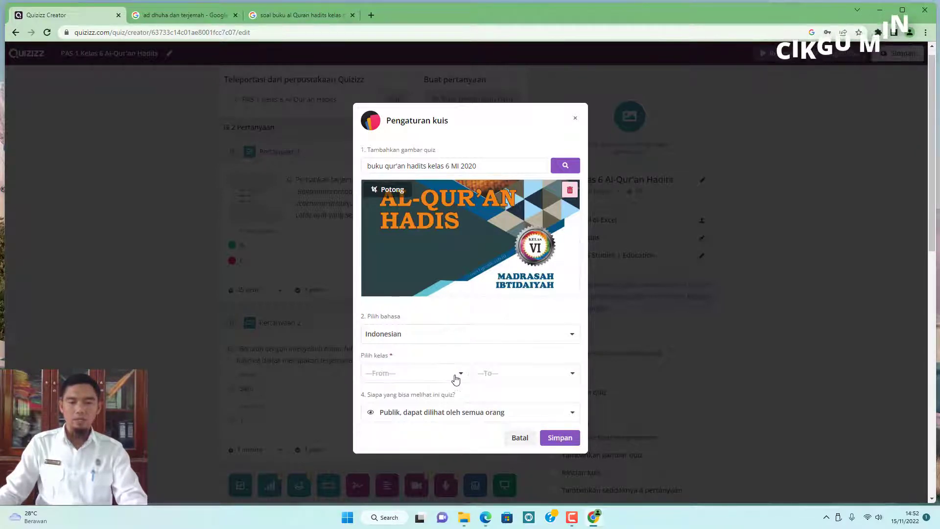
{"action": "left_click", "coordinate": [455, 379]}
{"action": "scroll", "coordinate": [431, 421], "scroll_direction": "down", "scroll_amount": 2}
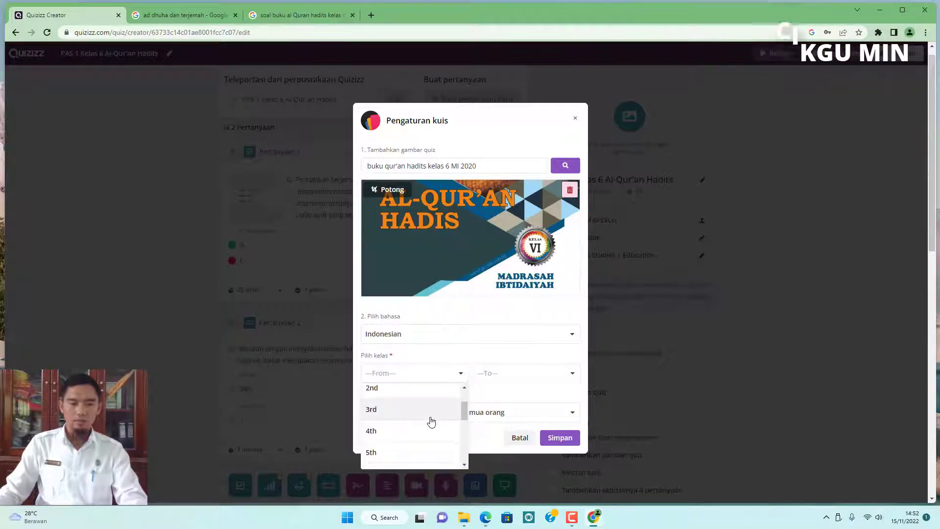
{"action": "scroll", "coordinate": [409, 412], "scroll_direction": "down", "scroll_amount": 2}
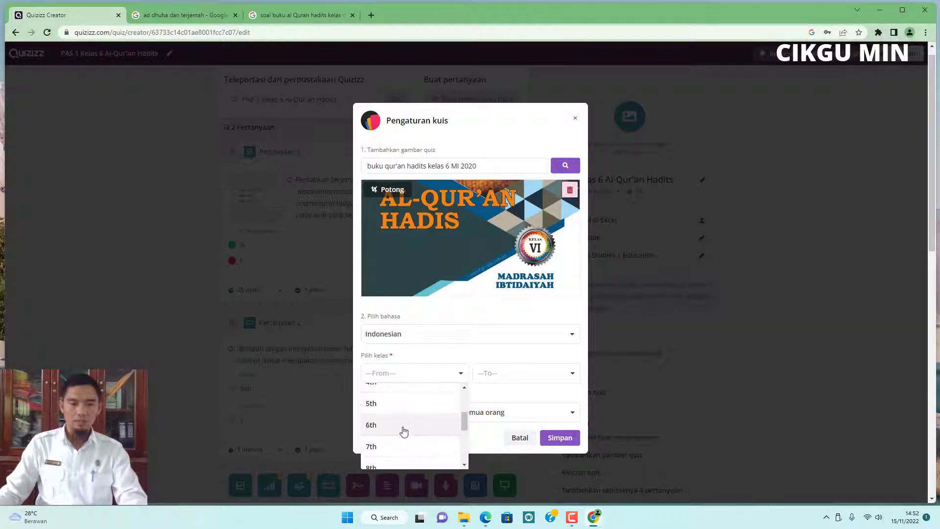
{"action": "left_click", "coordinate": [403, 429]}
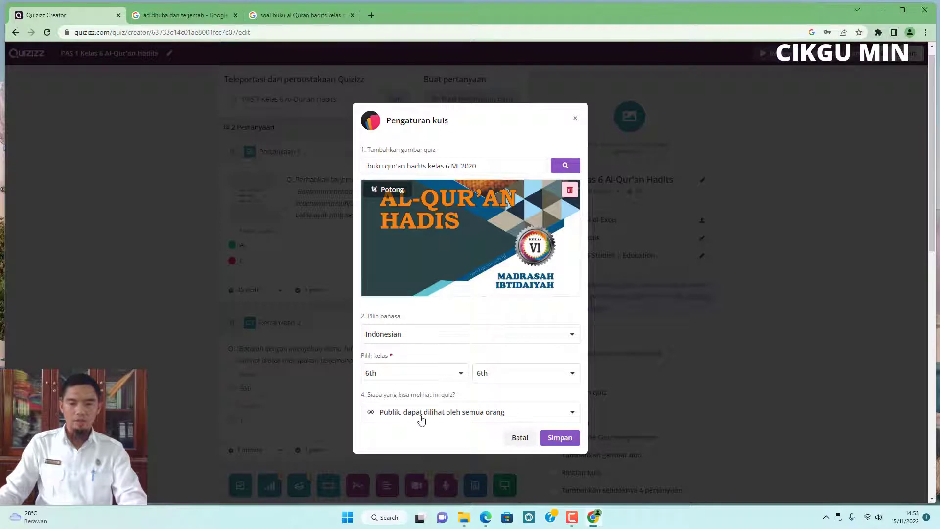
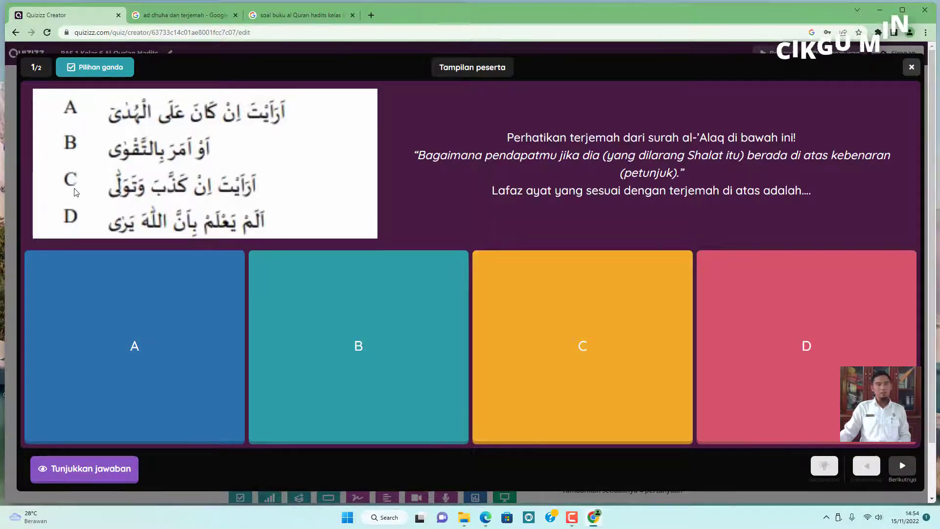
Preview the second question in participant view, then exit the preview.
{"action": "left_click", "coordinate": [903, 467]}
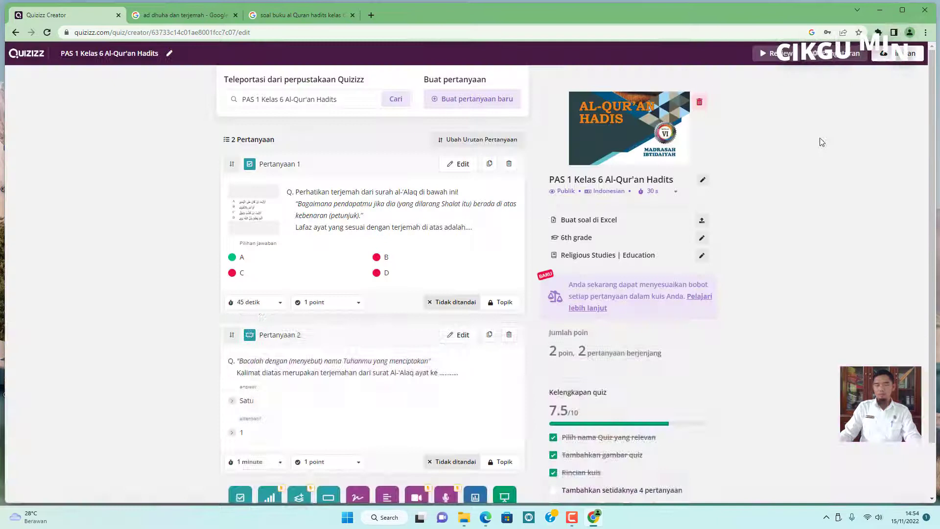
{"action": "left_click", "coordinate": [911, 67]}
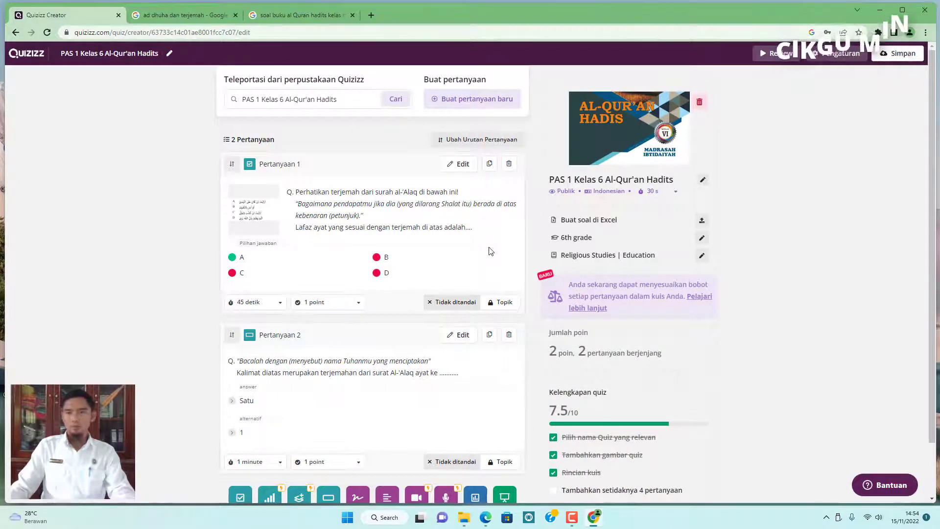
Publish the quiz, saving the quiz settings dialog as it is.
{"action": "left_click", "coordinate": [899, 57]}
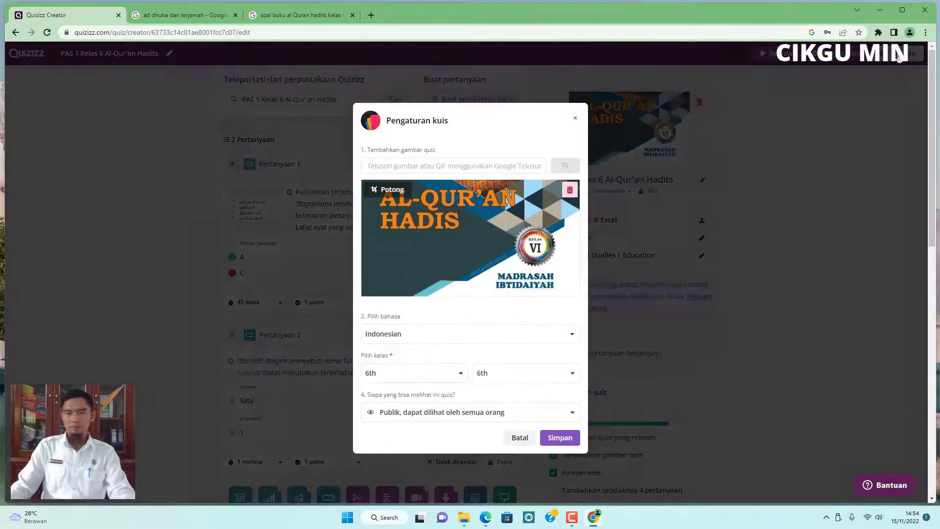
{"action": "scroll", "coordinate": [457, 235], "scroll_direction": "down", "scroll_amount": 2}
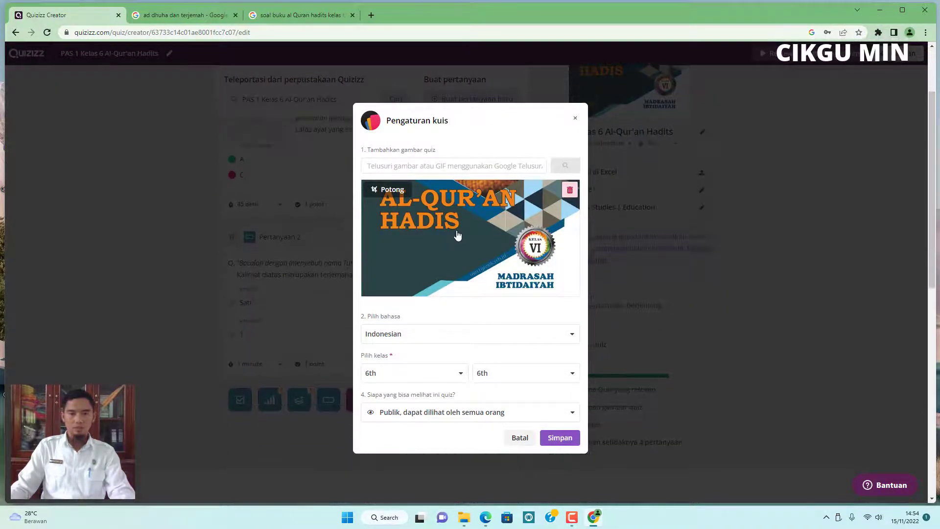
{"action": "left_click", "coordinate": [562, 438]}
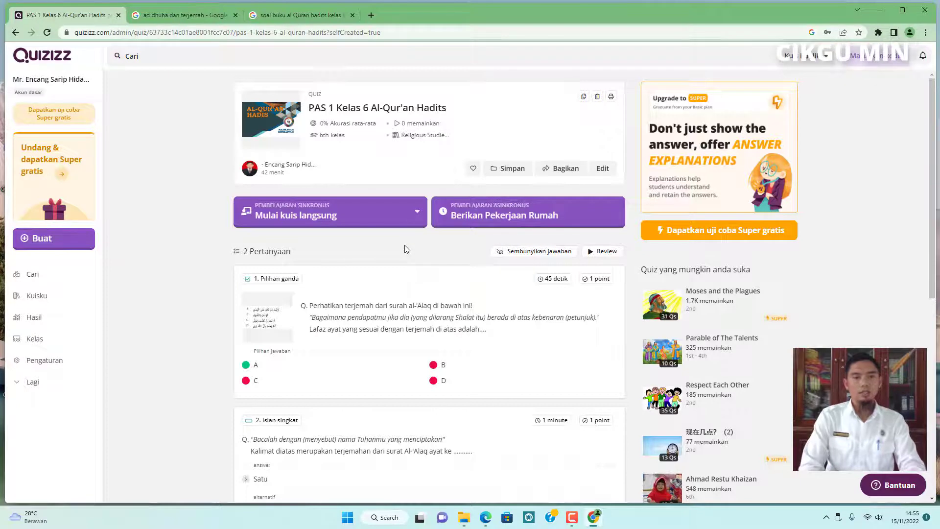
Open the live-quiz mode options to view Klasik and Kecepatan guru, then close them without choosing.
{"action": "left_click", "coordinate": [411, 218]}
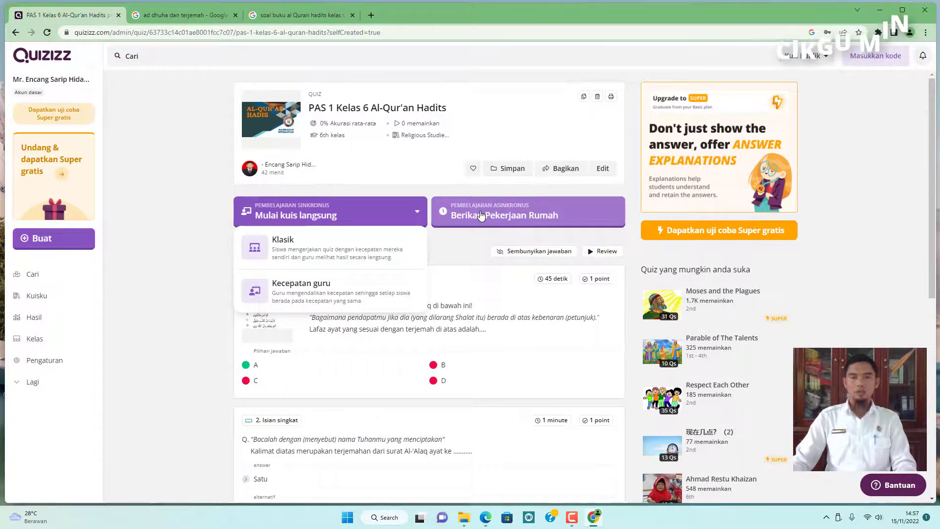
{"action": "left_click", "coordinate": [453, 246]}
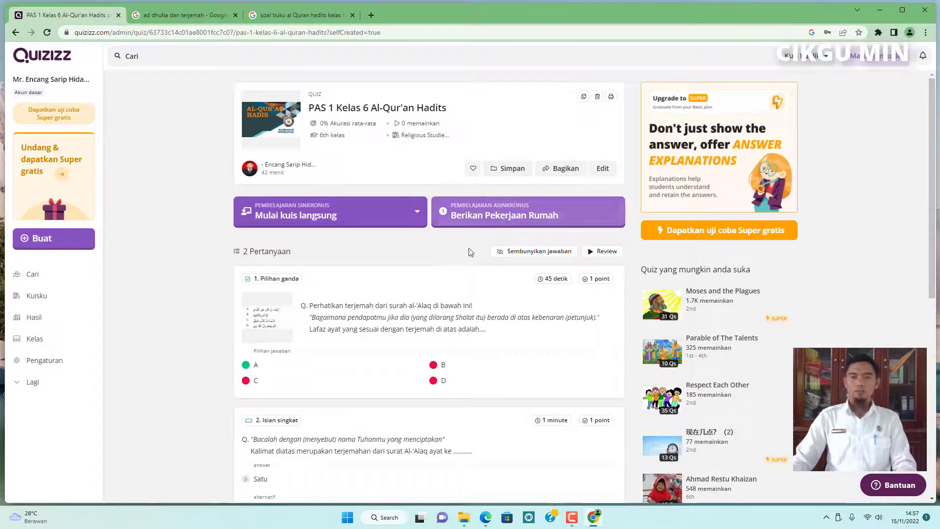